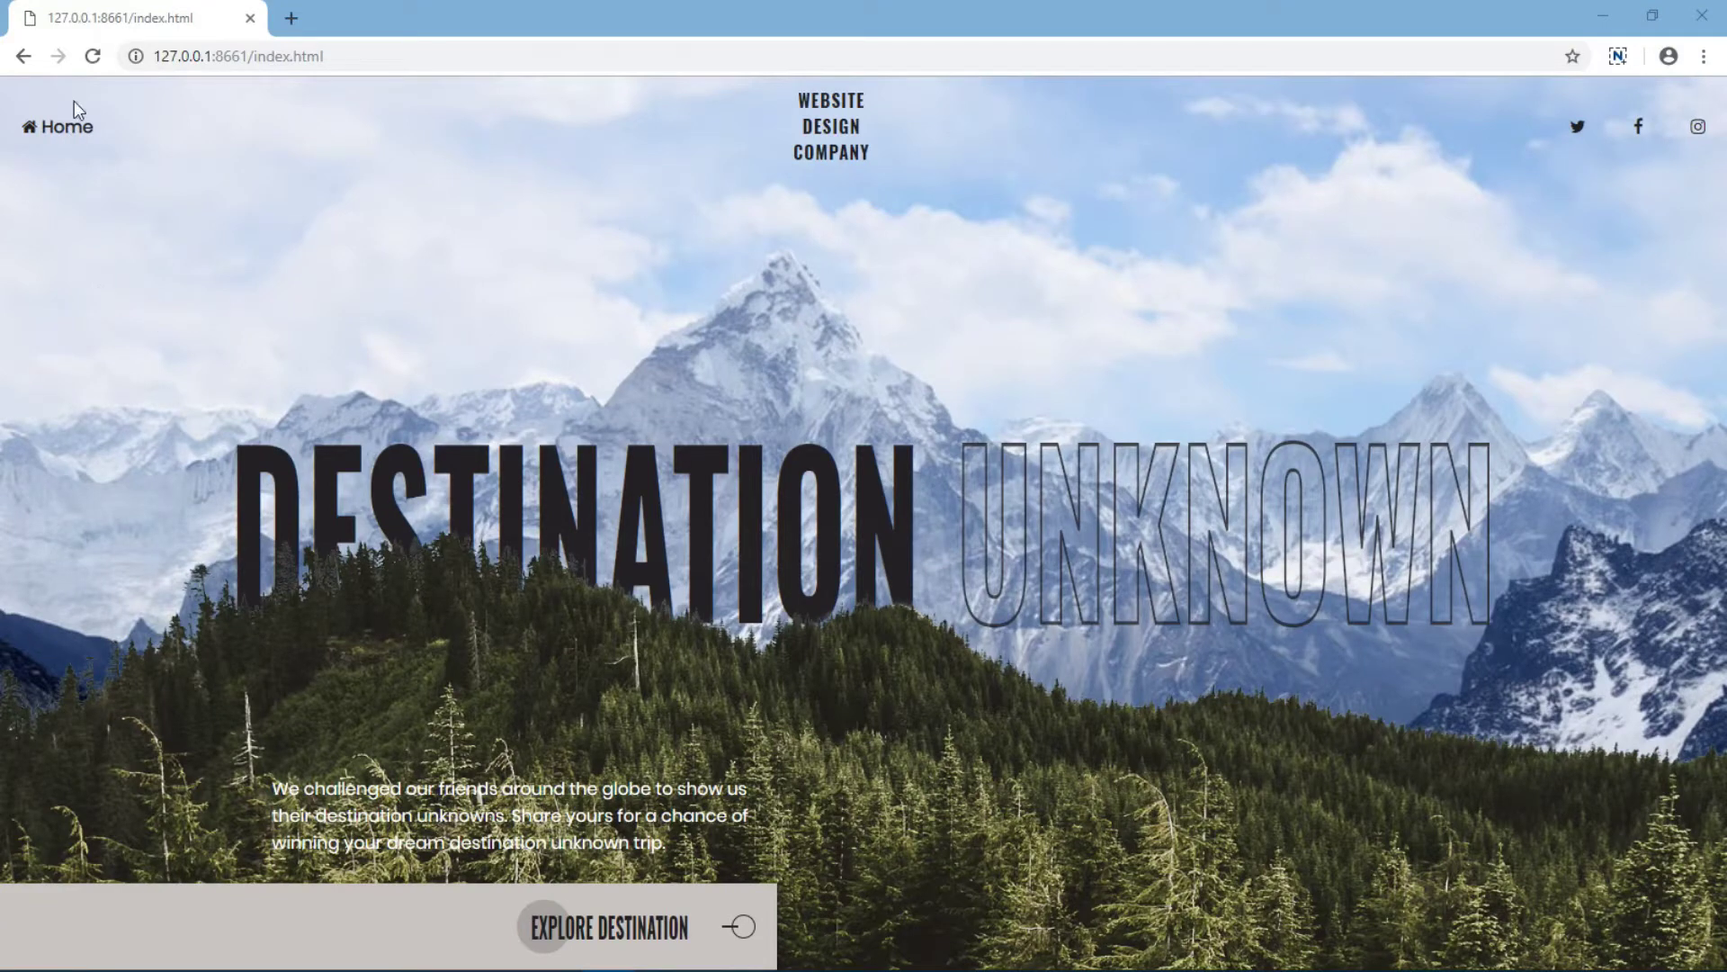
# Step: Review the finished Destination Unknown page and its Dribbble inspiration, then double-click the explore arrow
pyautogui.click(88, 61)
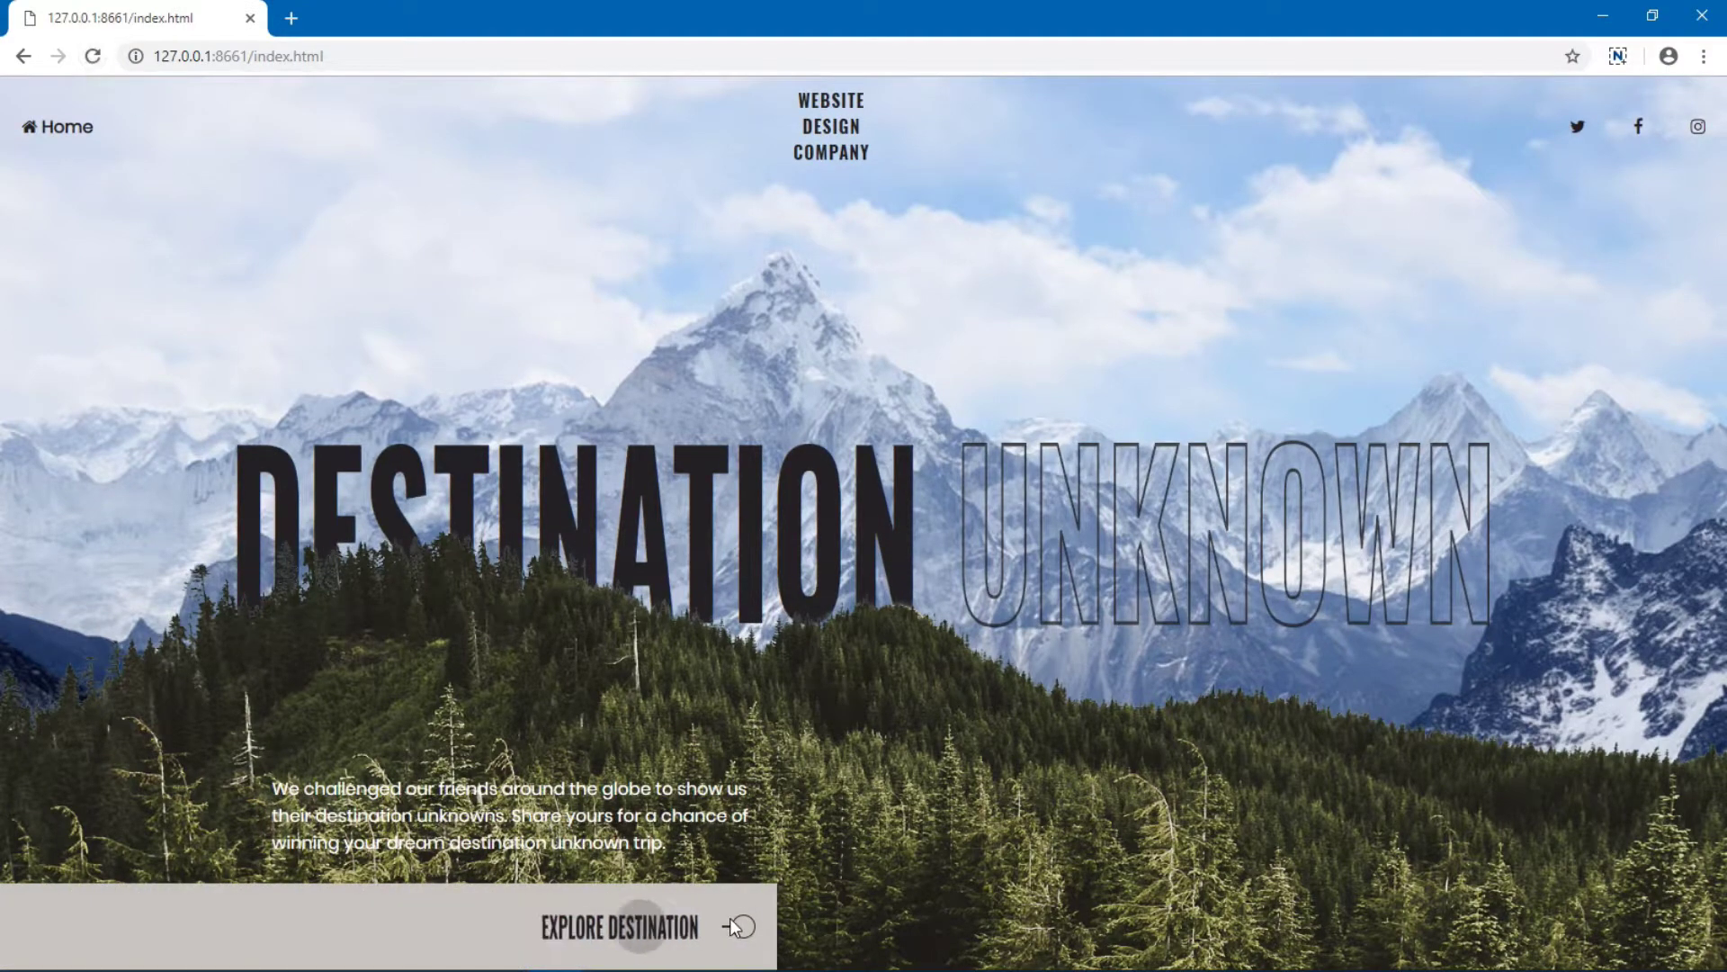
pyautogui.click(747, 923)
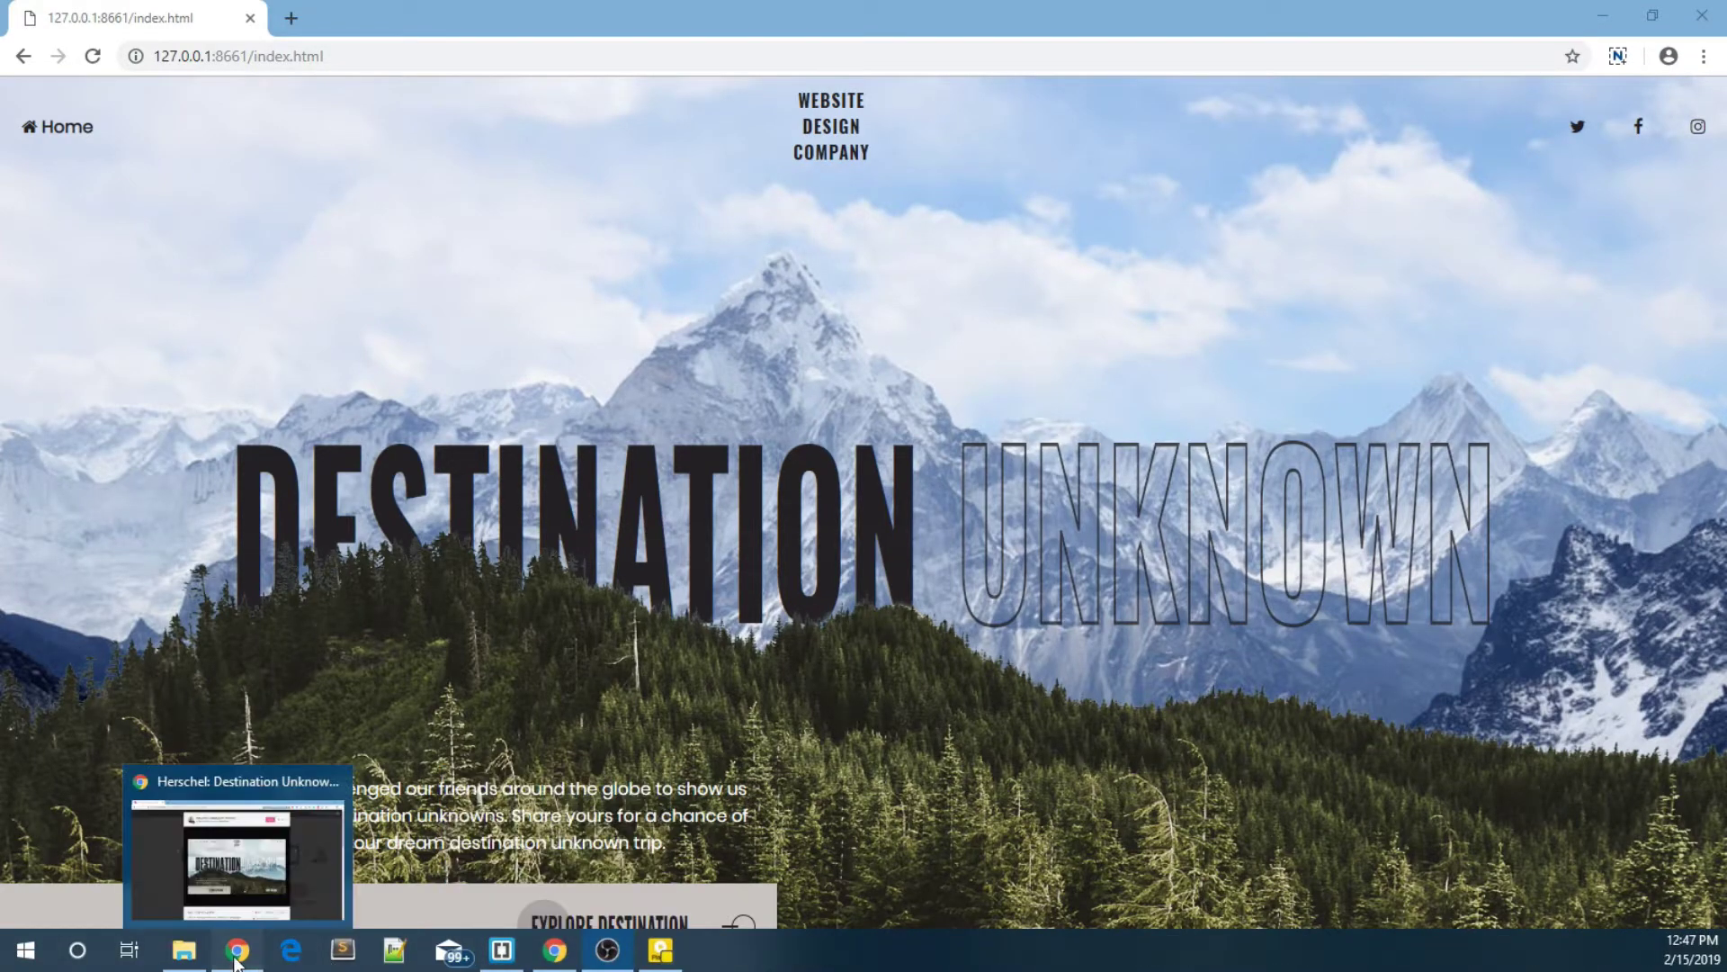
pyautogui.click(237, 951)
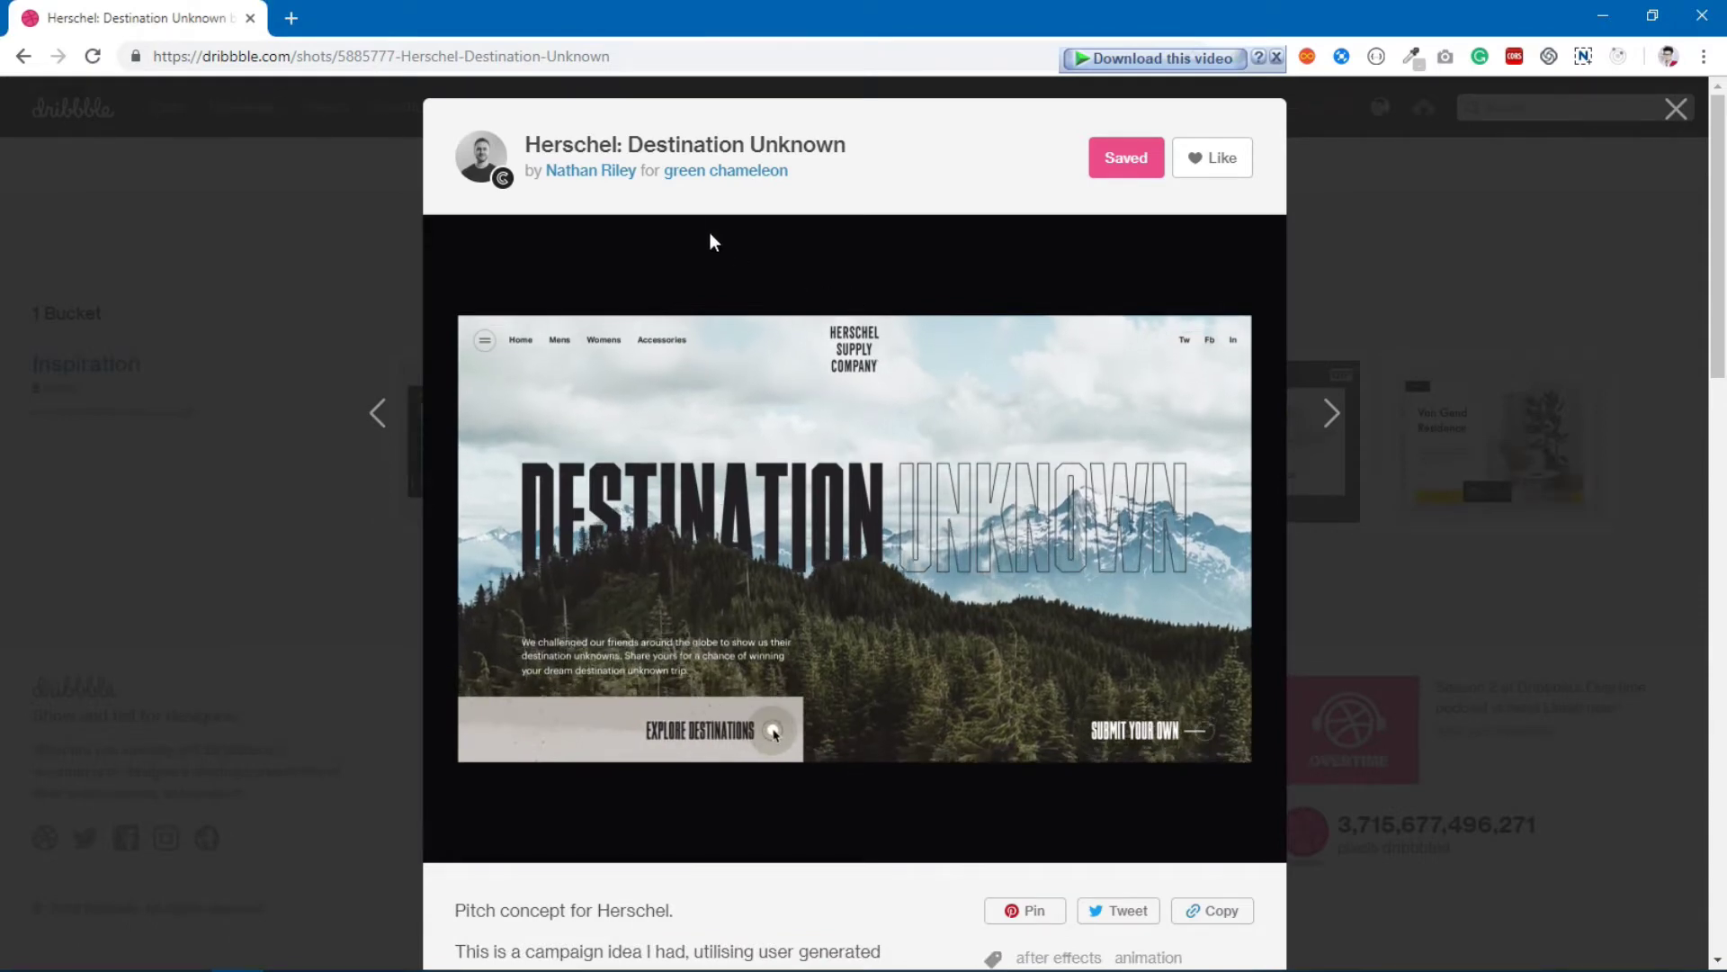
pyautogui.moveTo(643, 172); pyautogui.dragTo(542, 171)
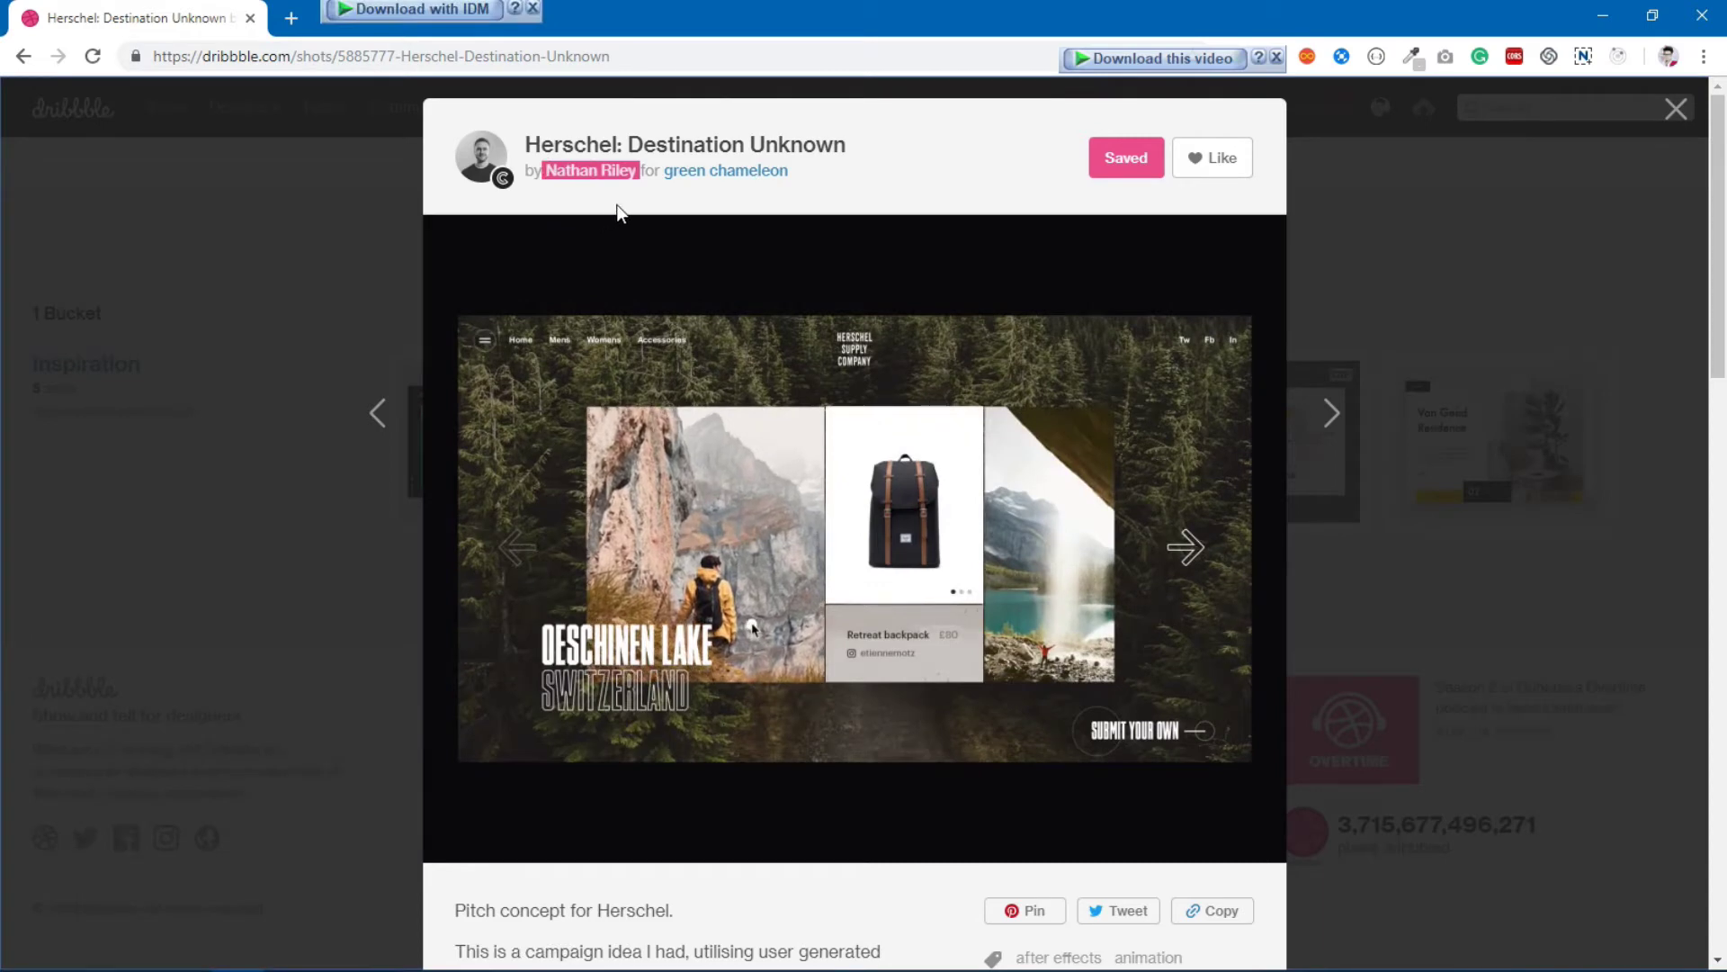
pyautogui.click(666, 208)
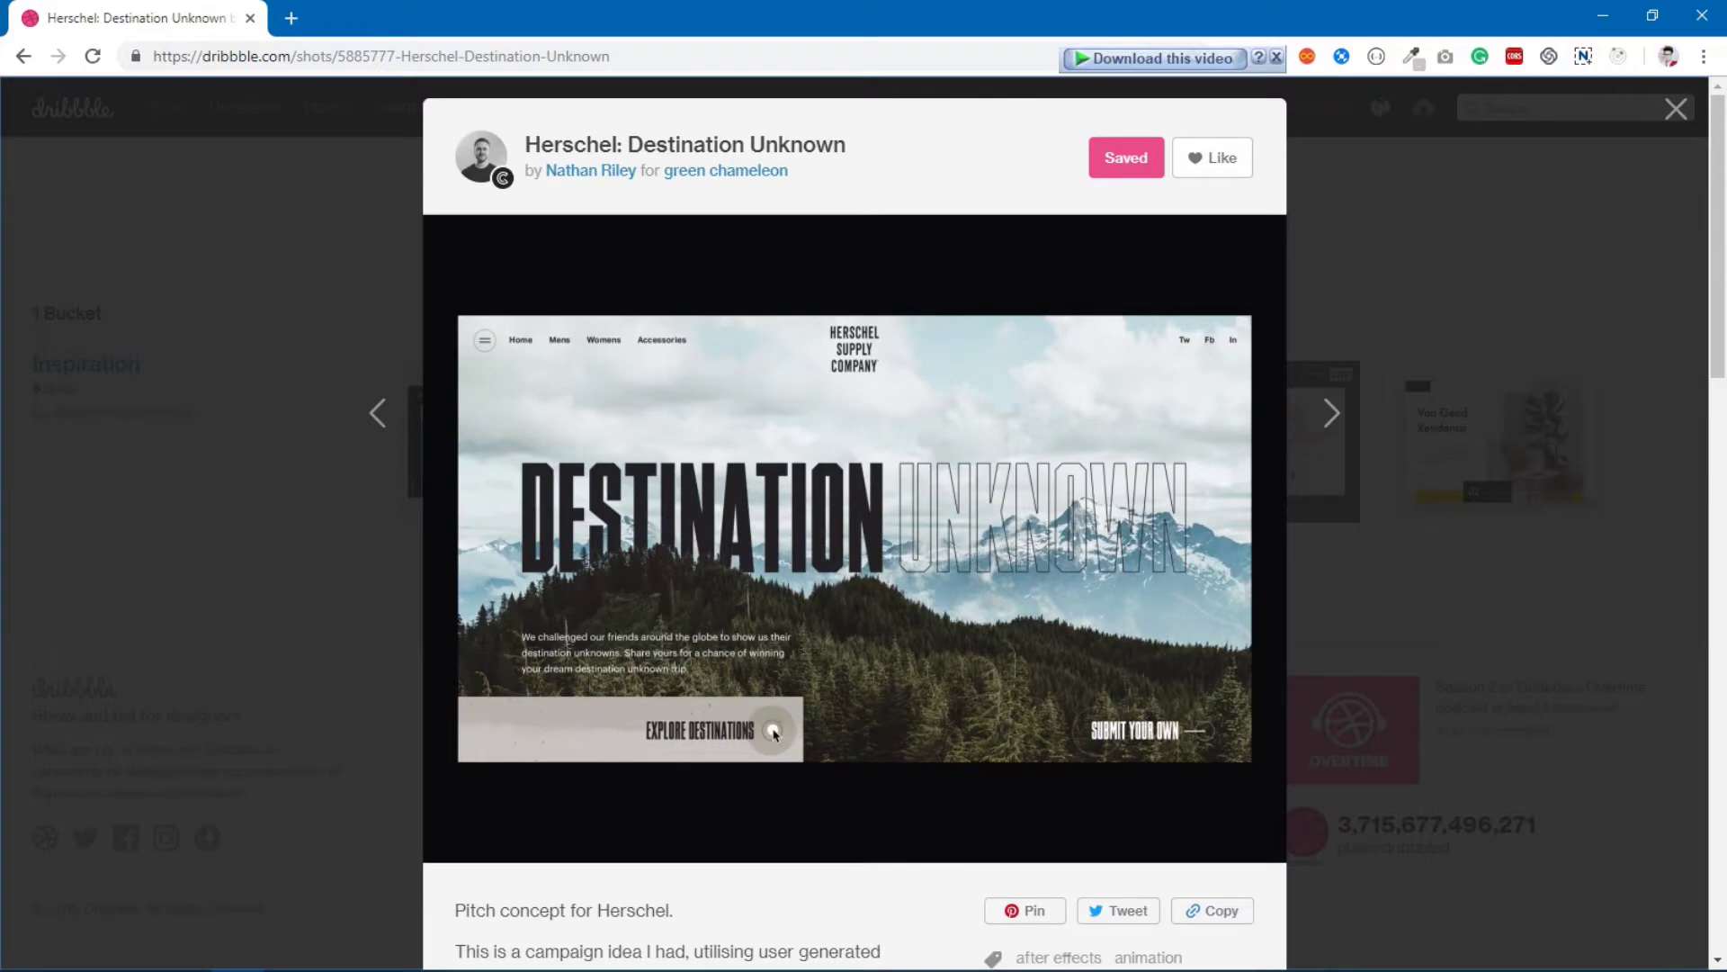
pyautogui.click(573, 958)
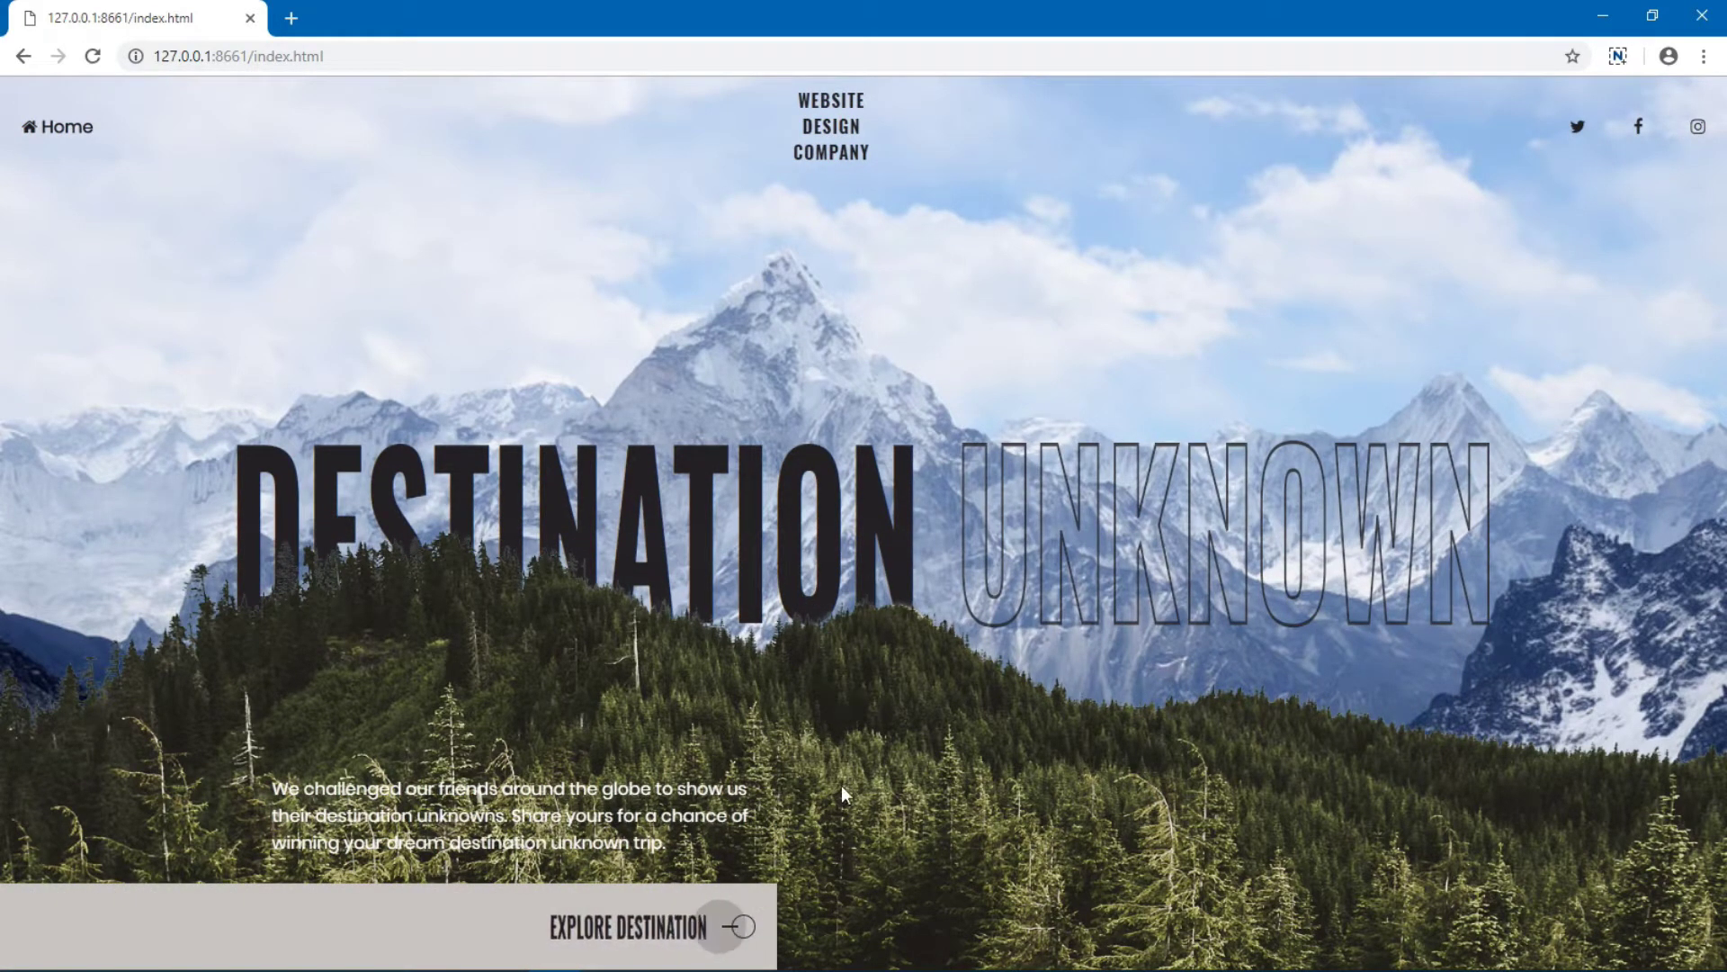
pyautogui.doubleClick(744, 925)
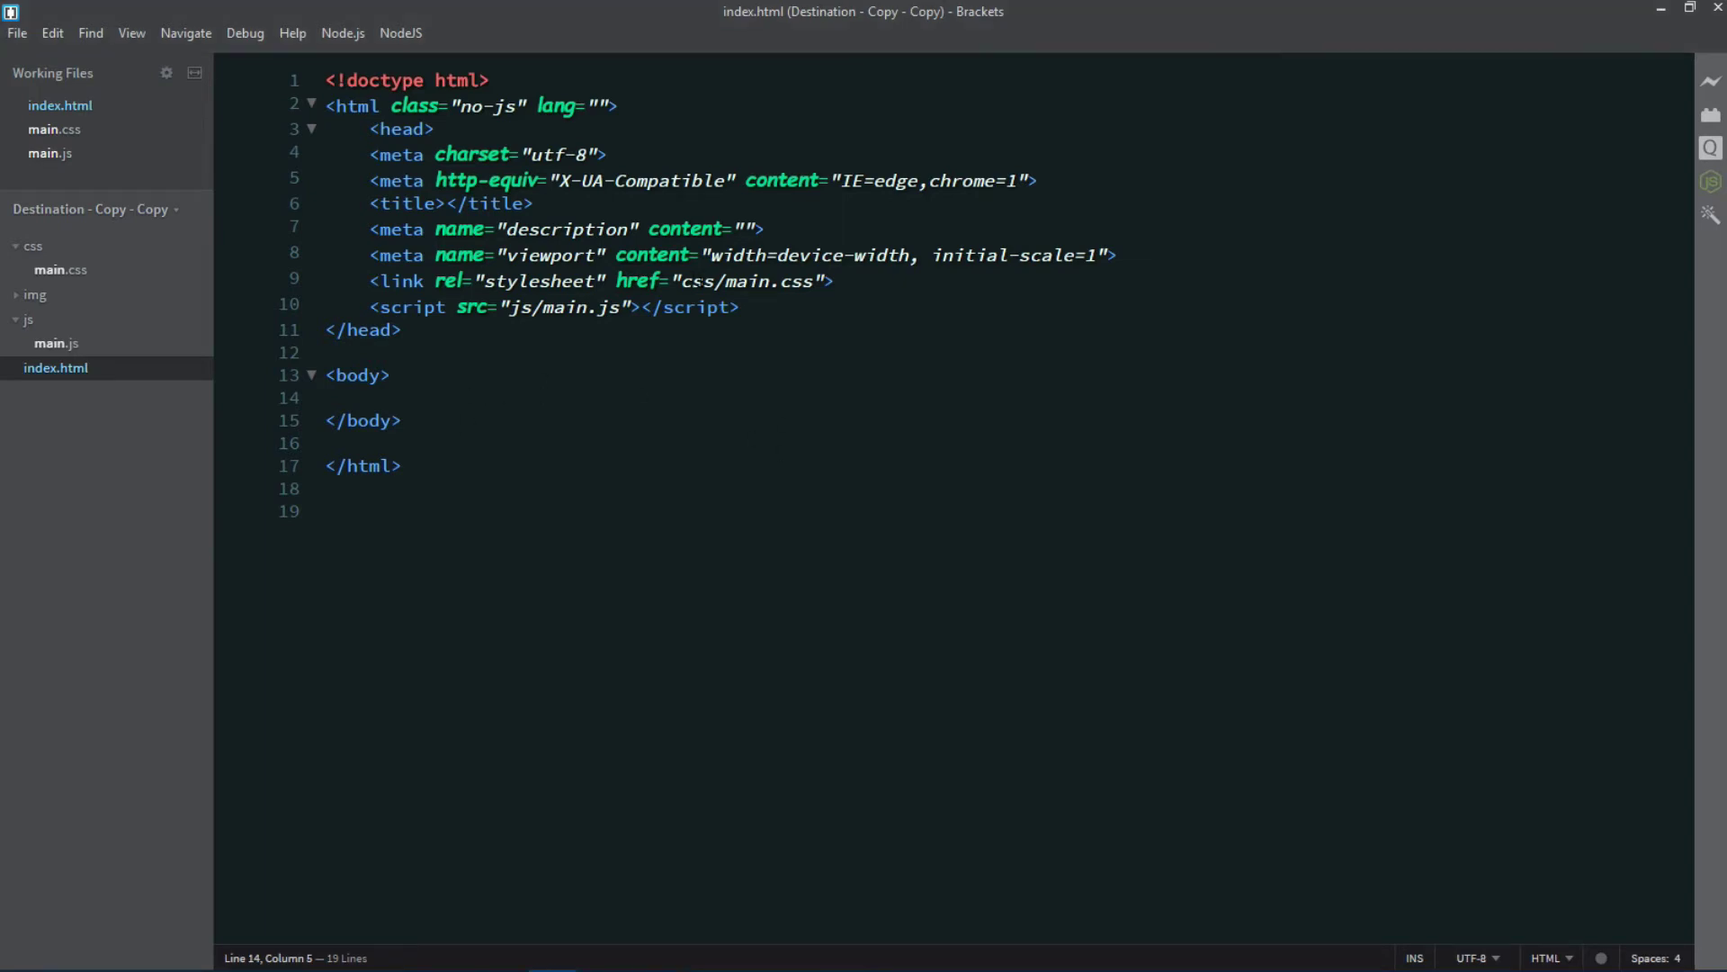
# Step: Check that the linked main.css and main.js files are empty, returning to index.html
pyautogui.moveTo(683, 282); pyautogui.dragTo(792, 281)
pyautogui.click(638, 405)
pyautogui.click(54, 267)
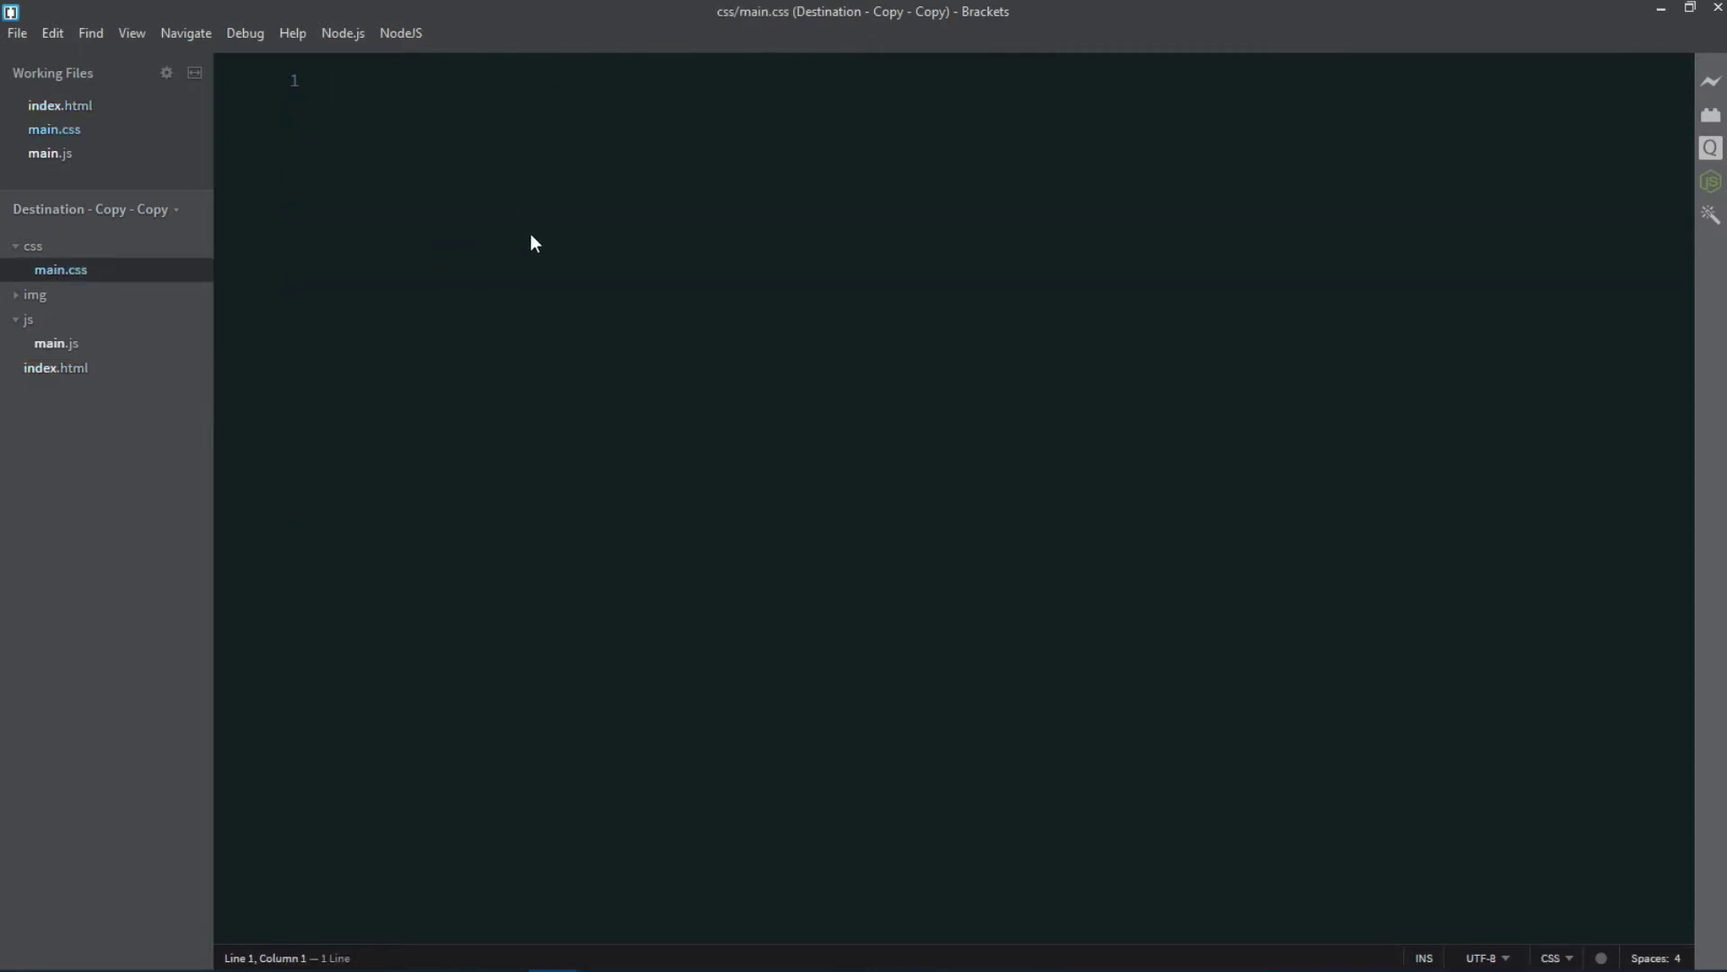
pyautogui.click(61, 368)
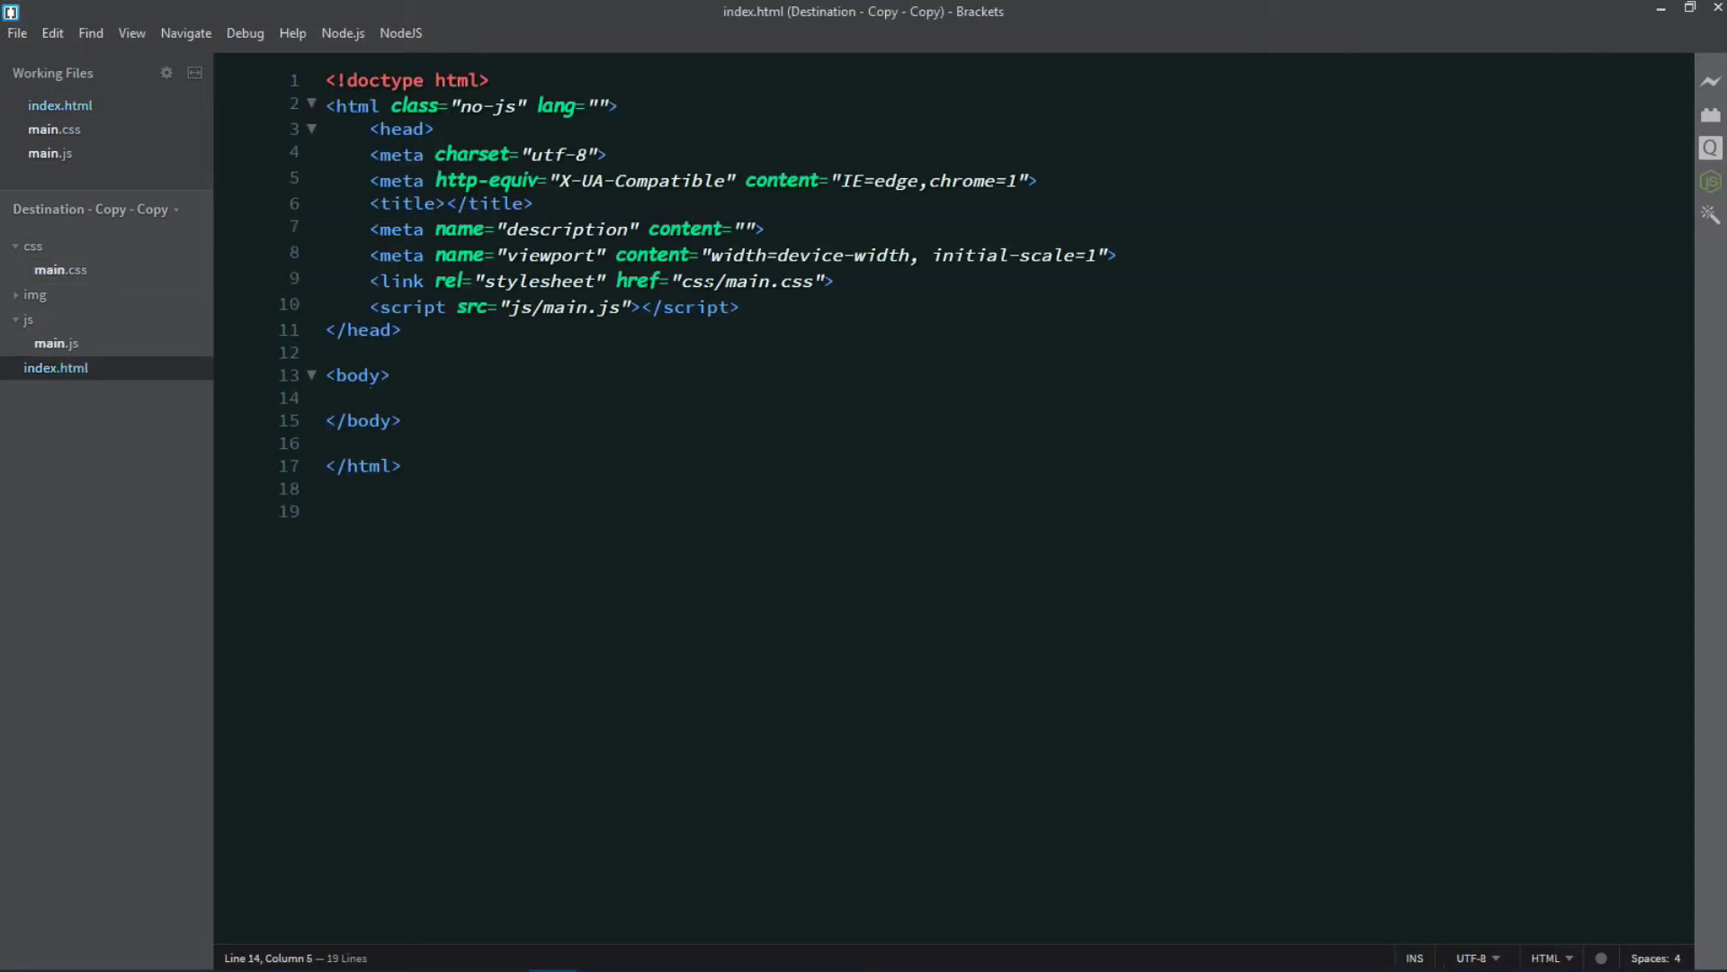
pyautogui.moveTo(543, 308); pyautogui.dragTo(619, 307)
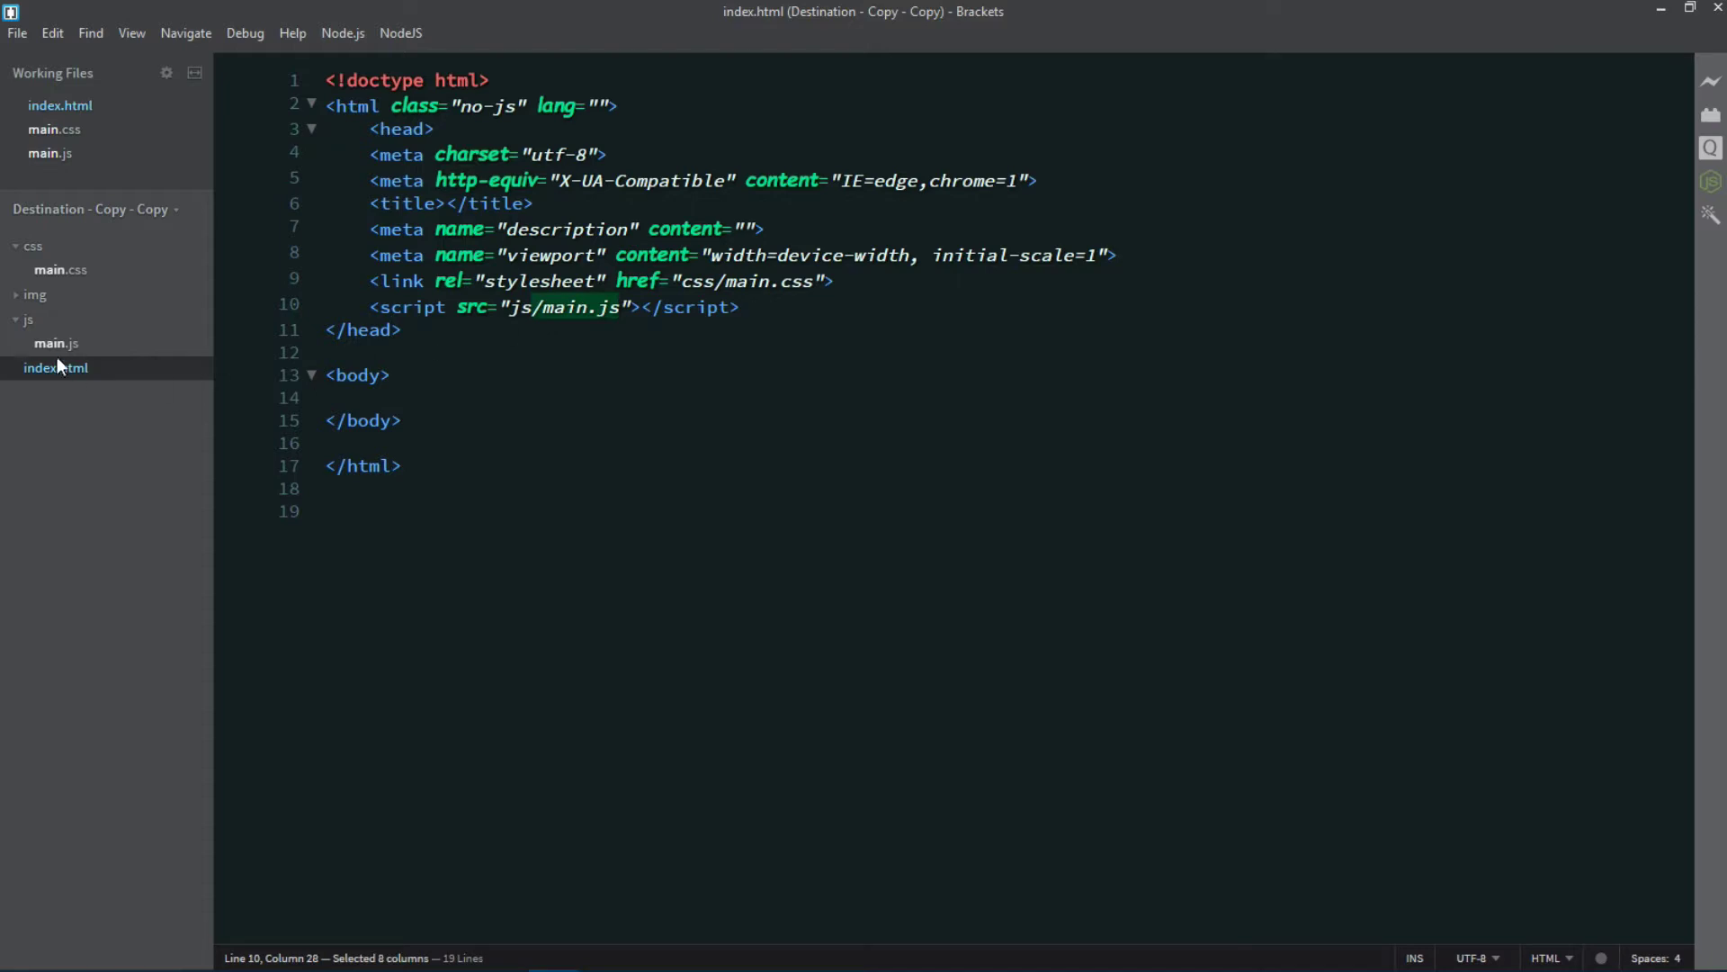
pyautogui.click(58, 344)
pyautogui.click(64, 368)
# Step: Preview bg.jpg, first.png, forest.png and forth.png, then bring up the Google Fonts search
pyautogui.click(47, 298)
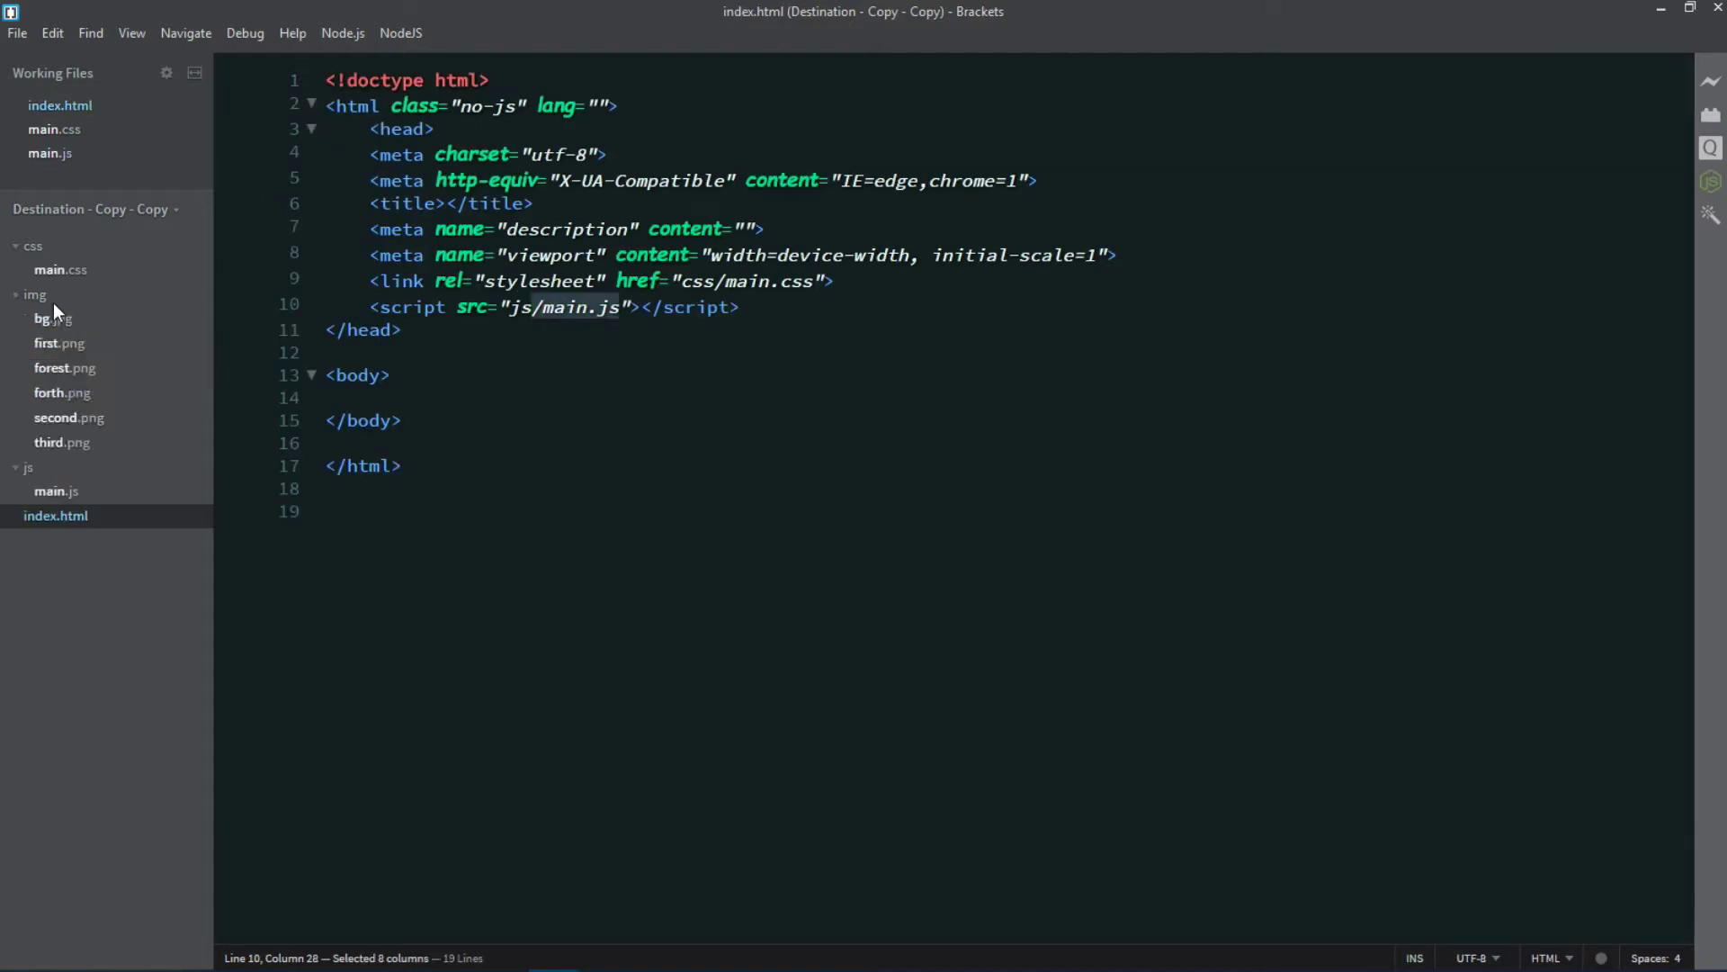
pyautogui.click(53, 318)
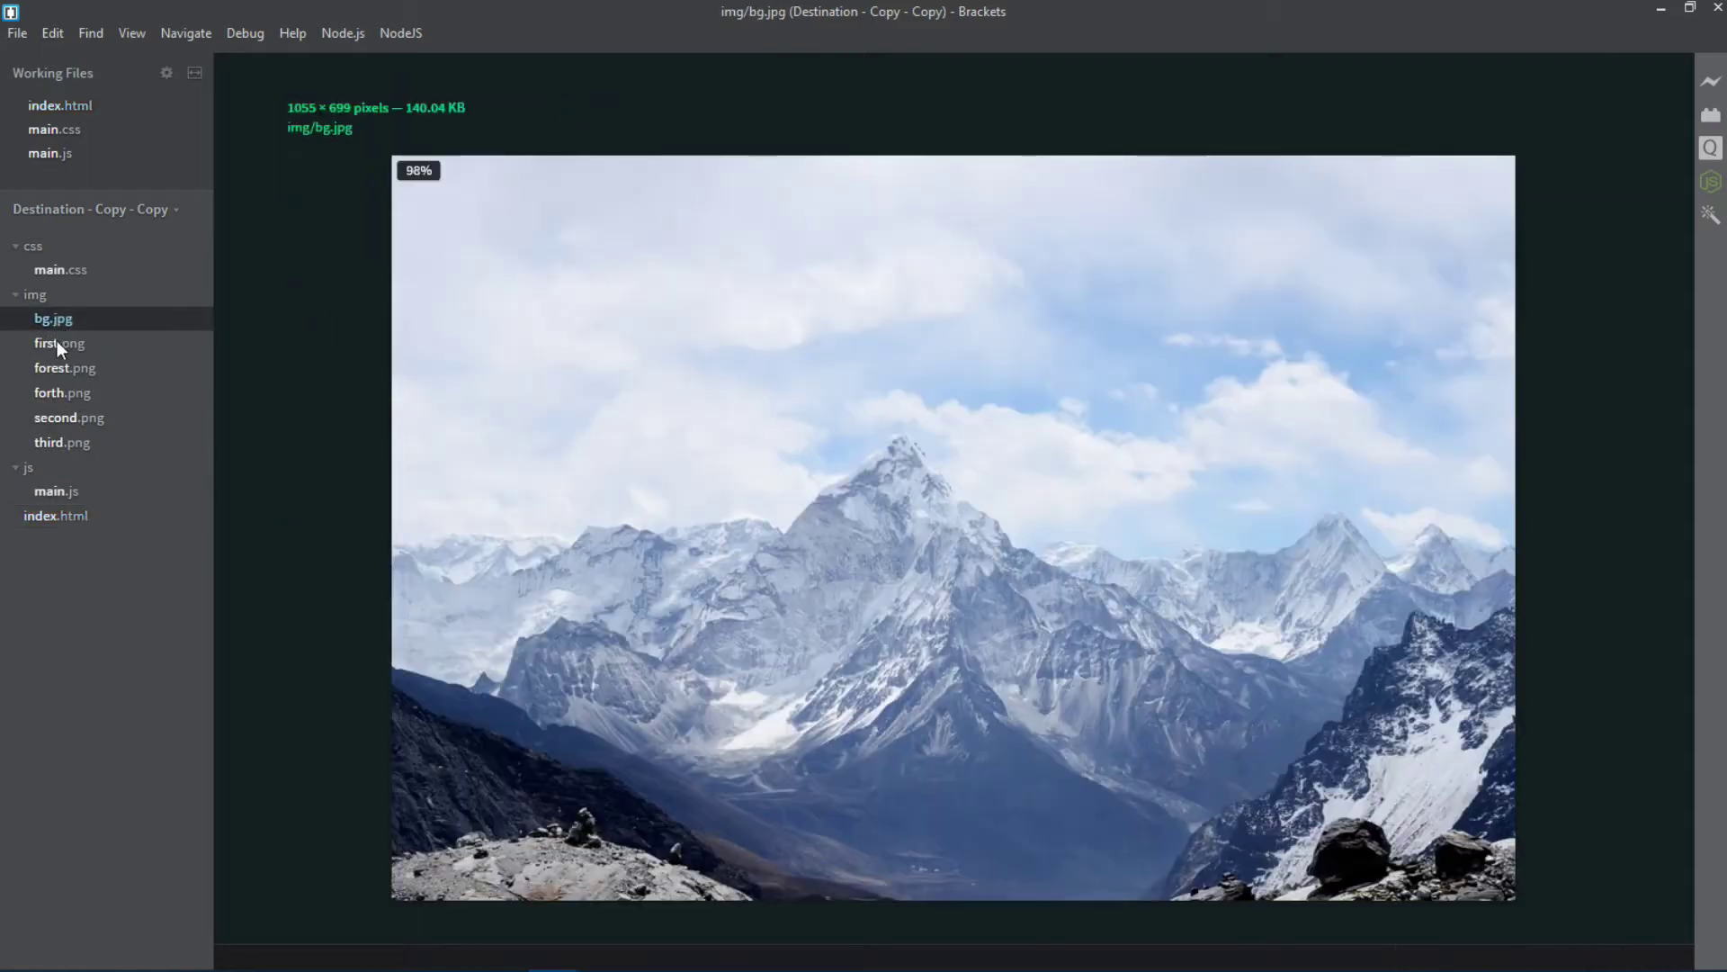
pyautogui.click(56, 344)
pyautogui.click(62, 361)
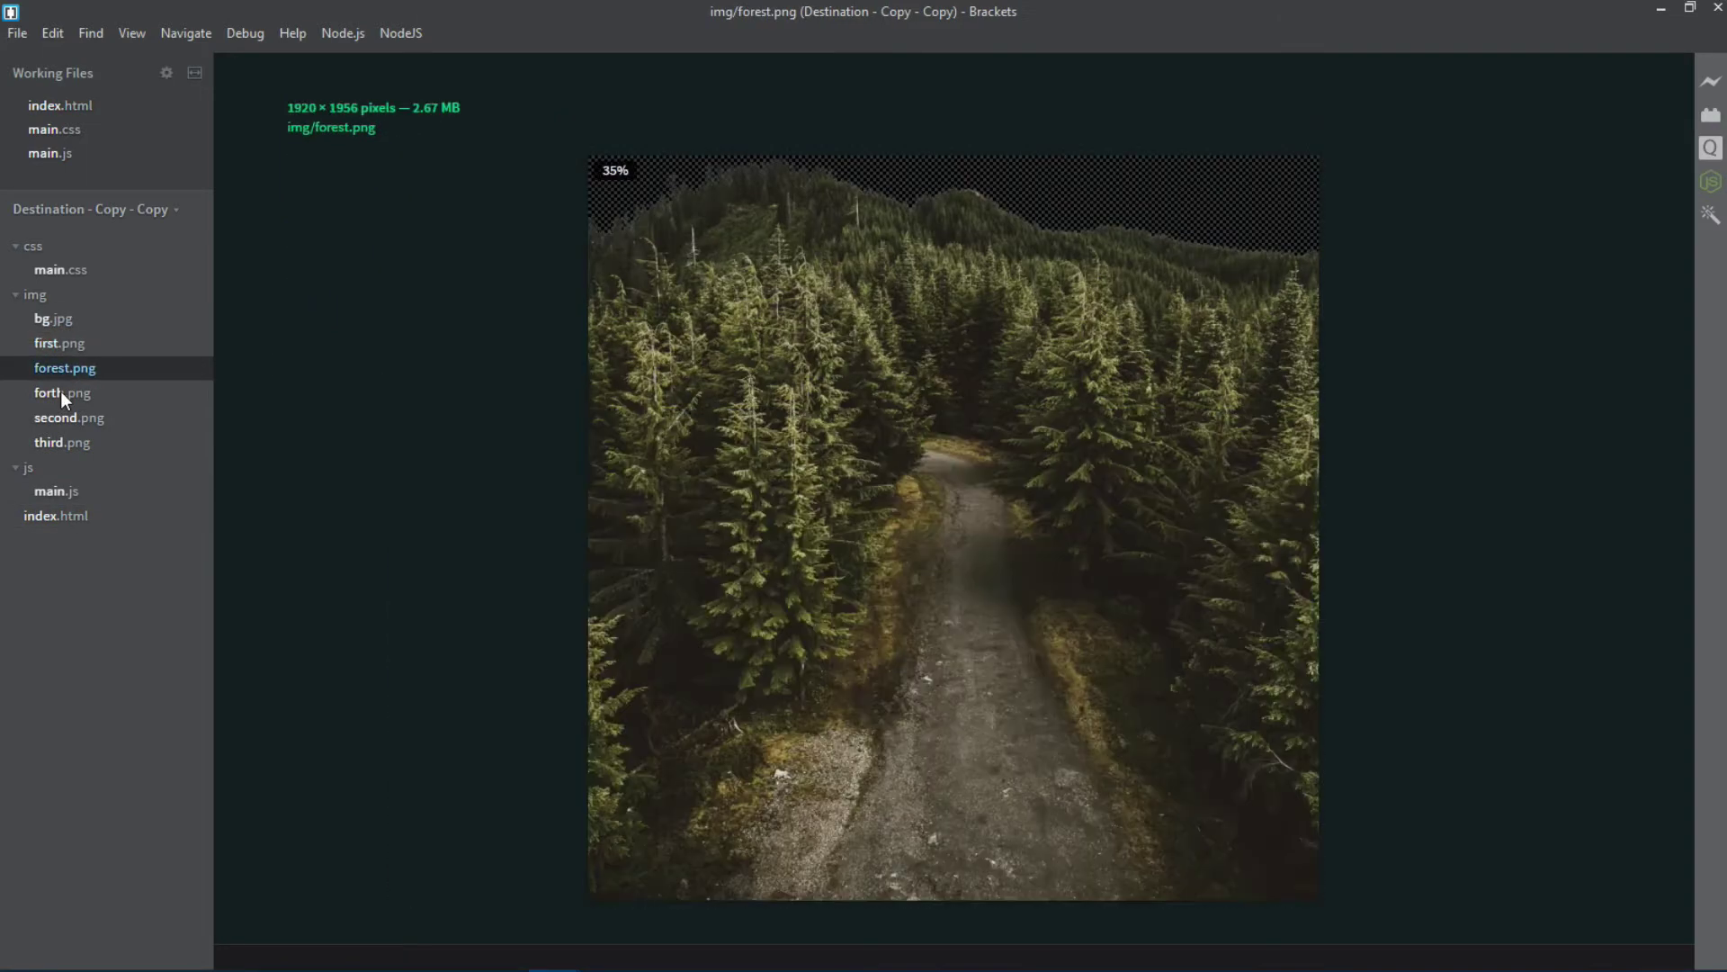
pyautogui.click(61, 393)
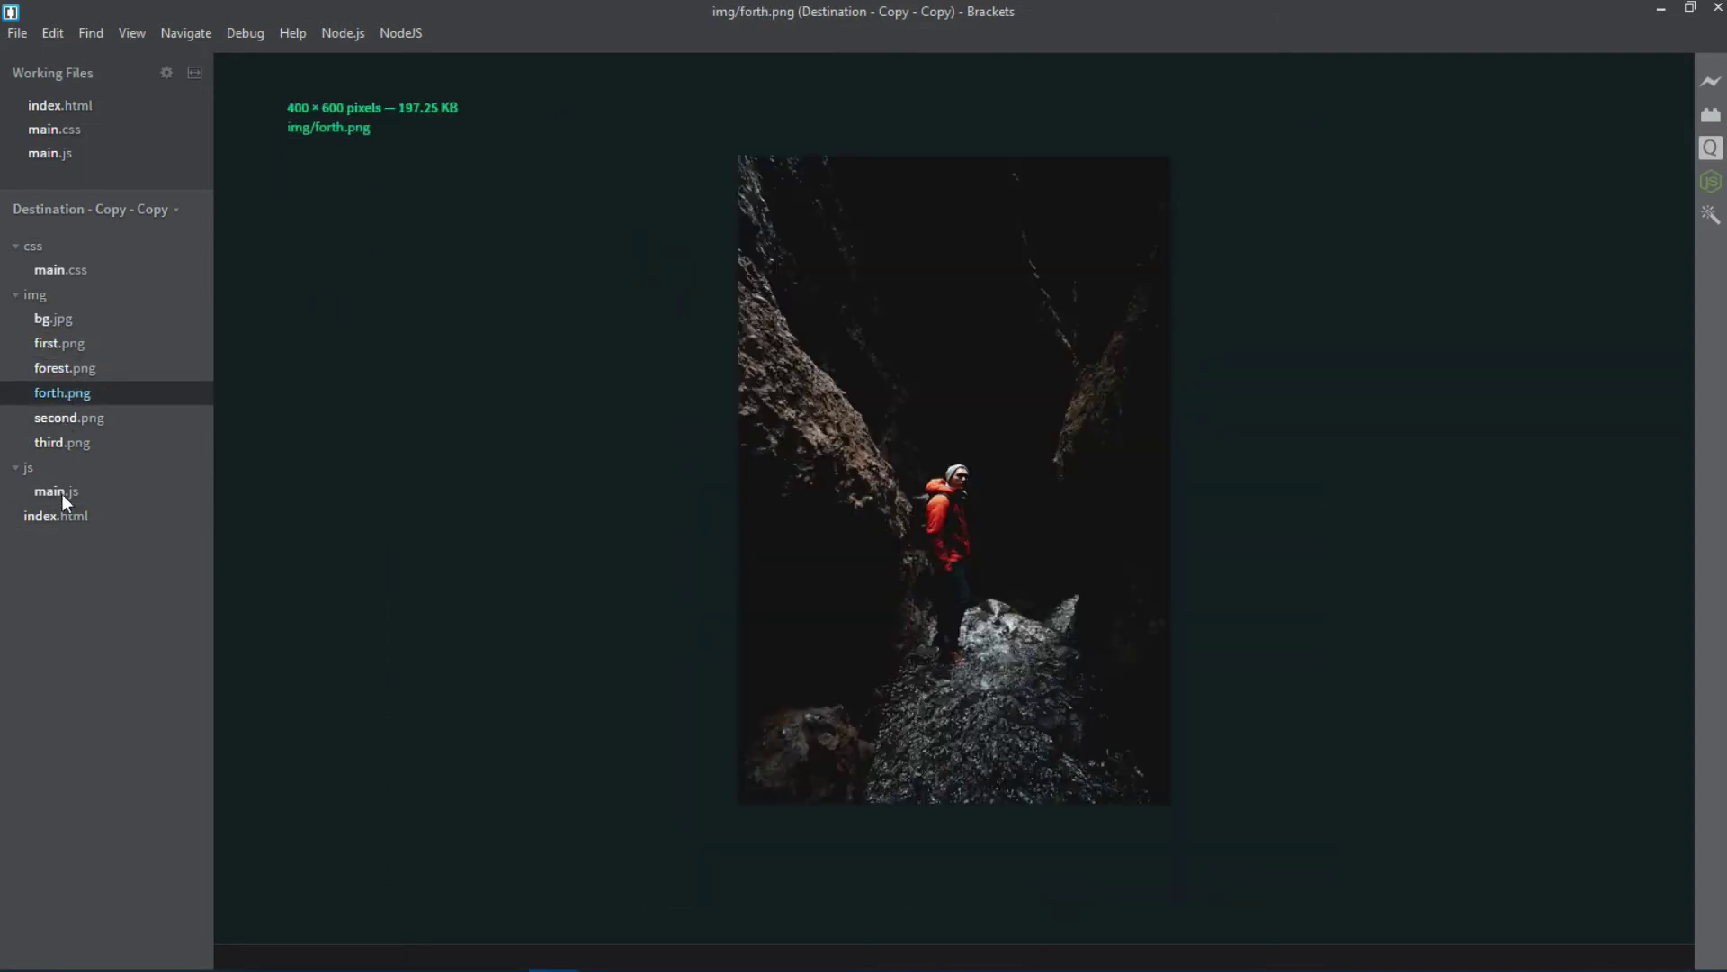
pyautogui.click(68, 517)
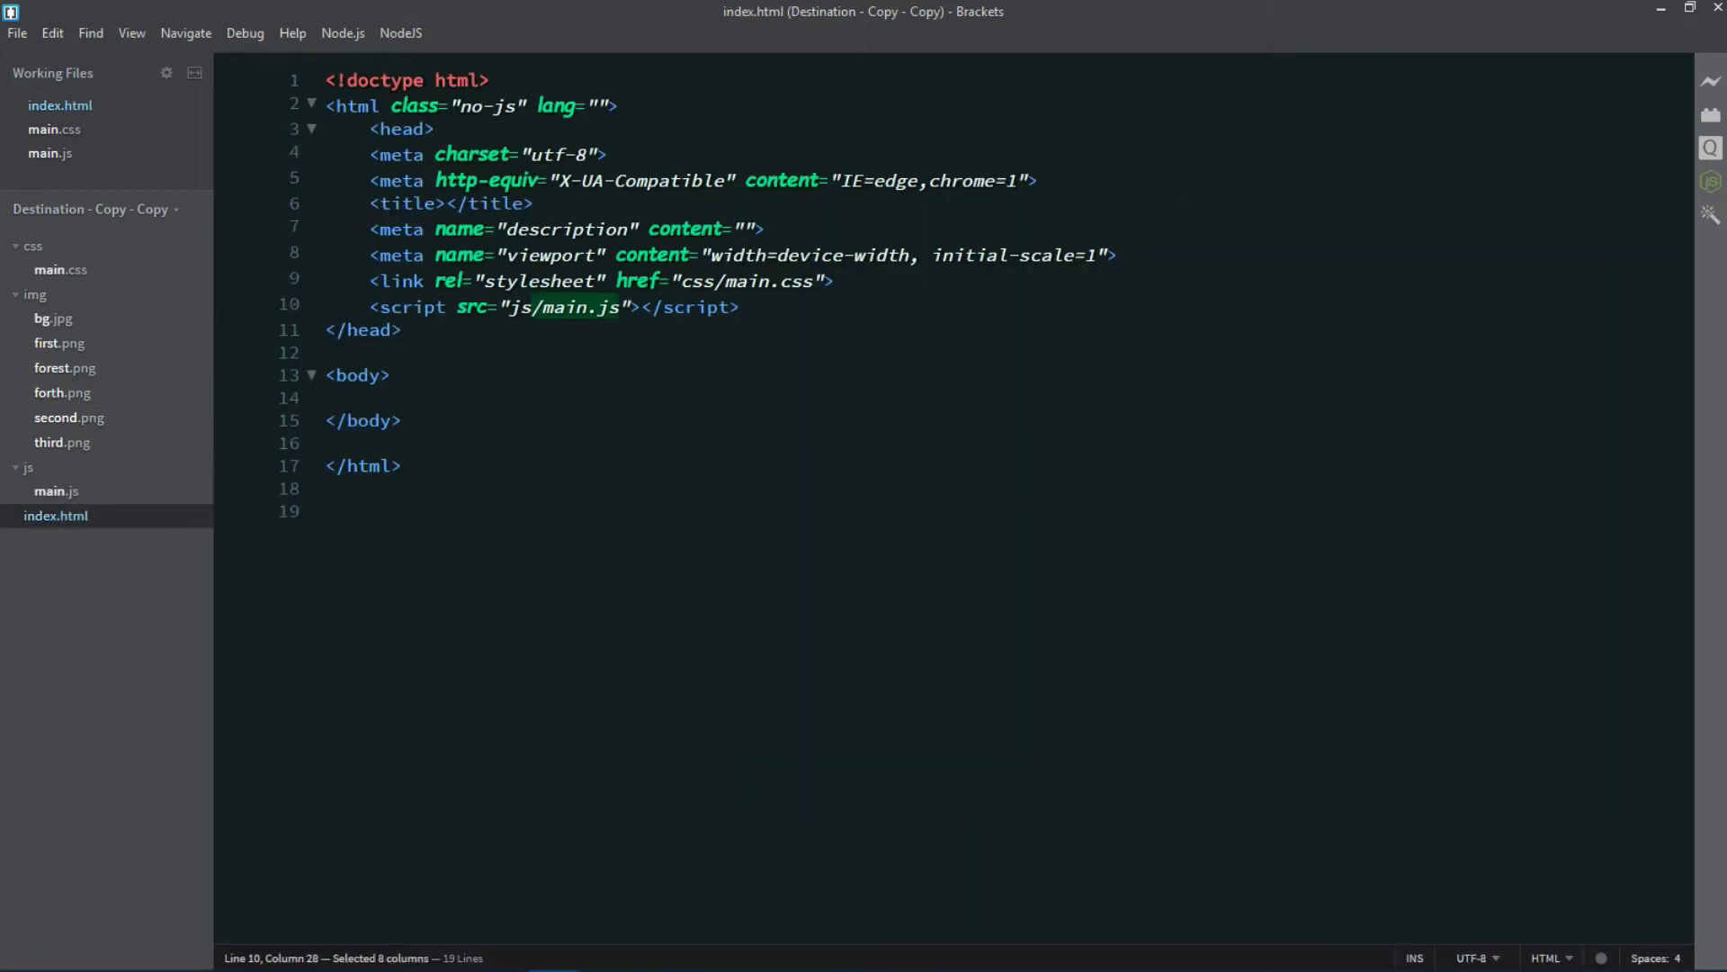
pyautogui.press('Up')
pyautogui.press('End')
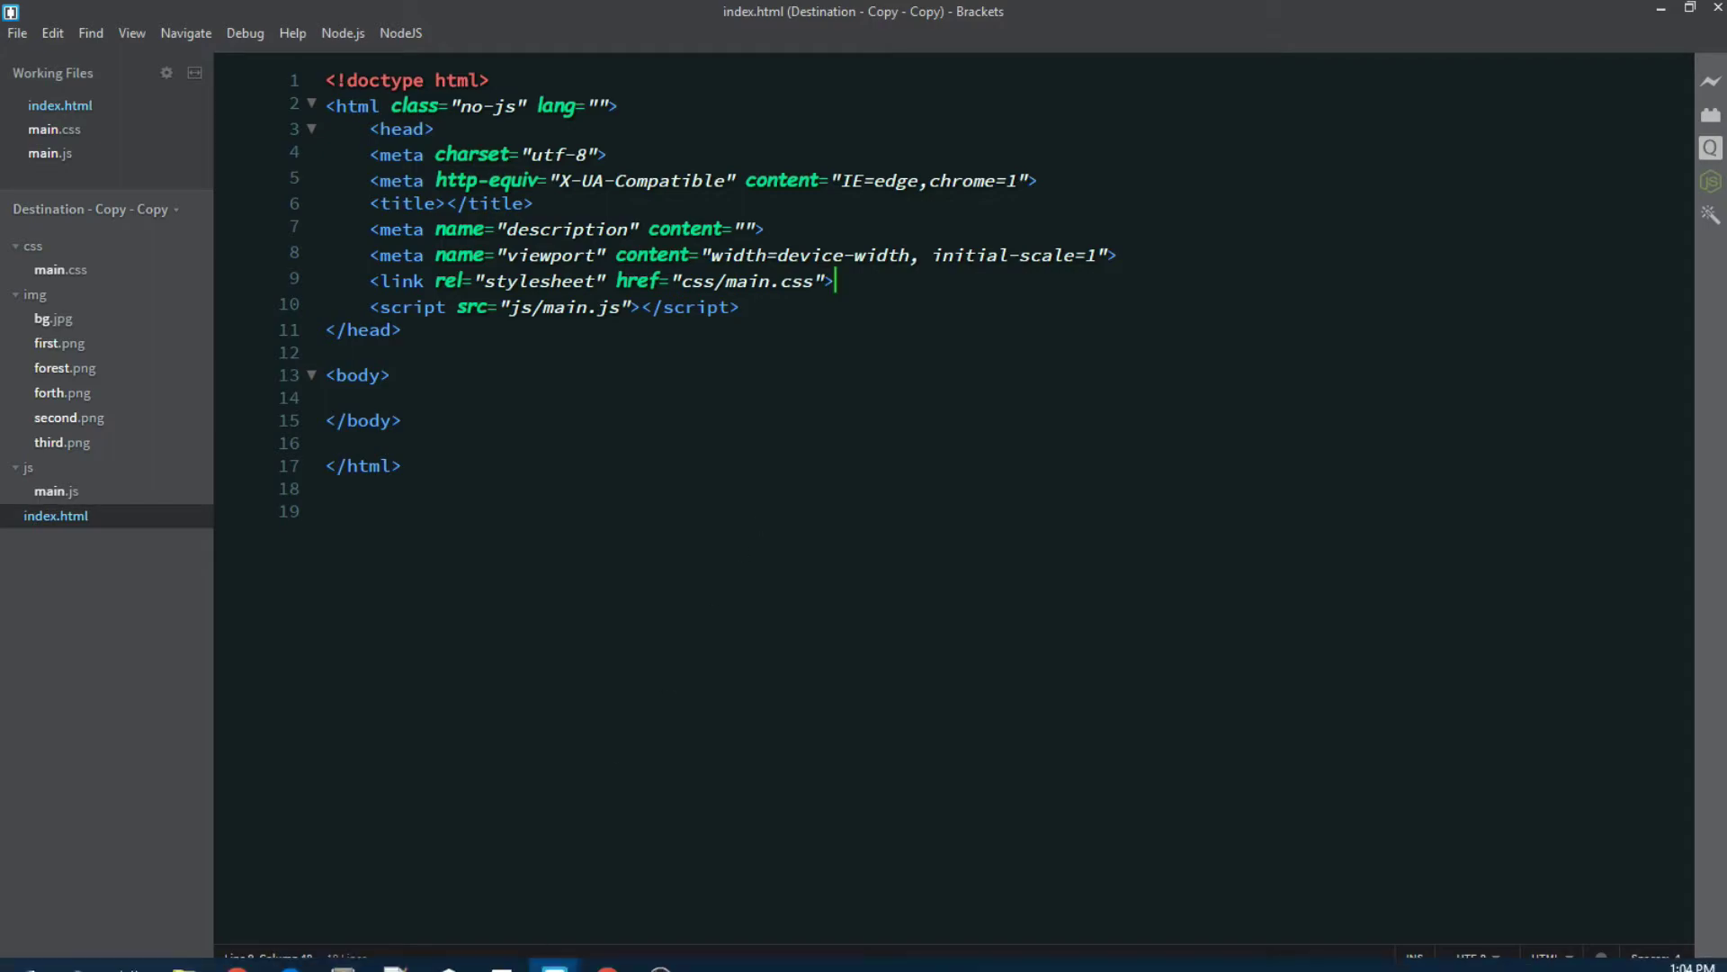
pyautogui.click(238, 952)
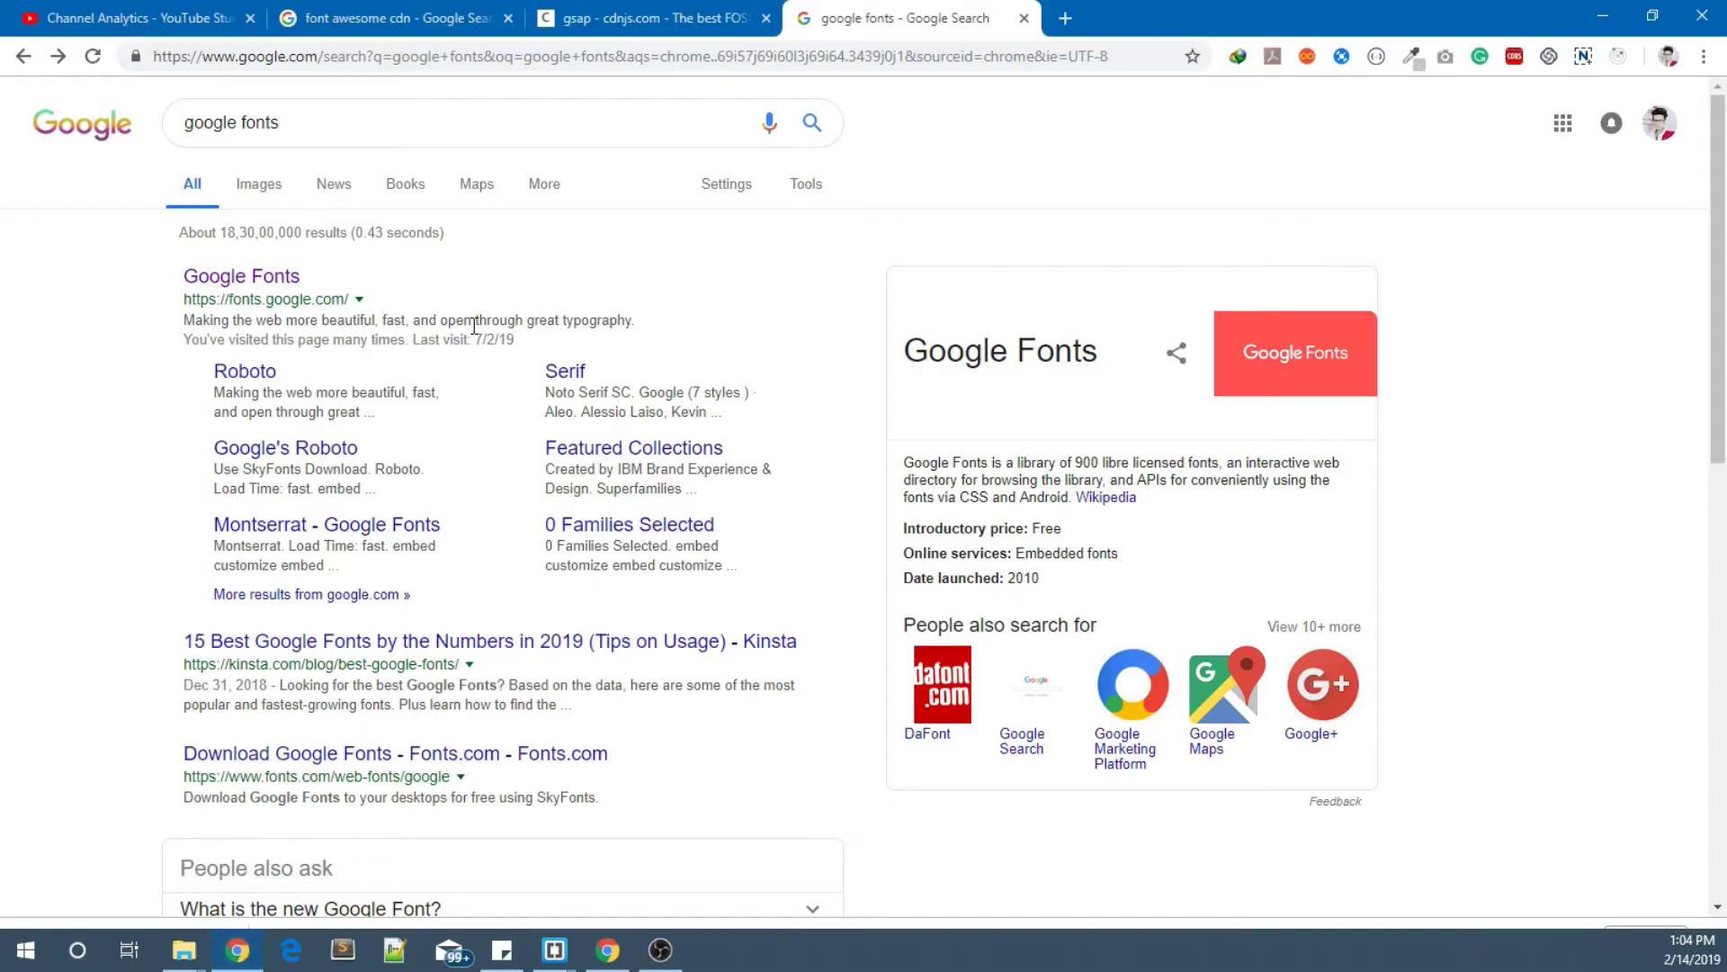
# Step: Open Google Fonts and add Oswald in Bold 700 to the selected families
pyautogui.moveTo(280, 123); pyautogui.dragTo(202, 124)
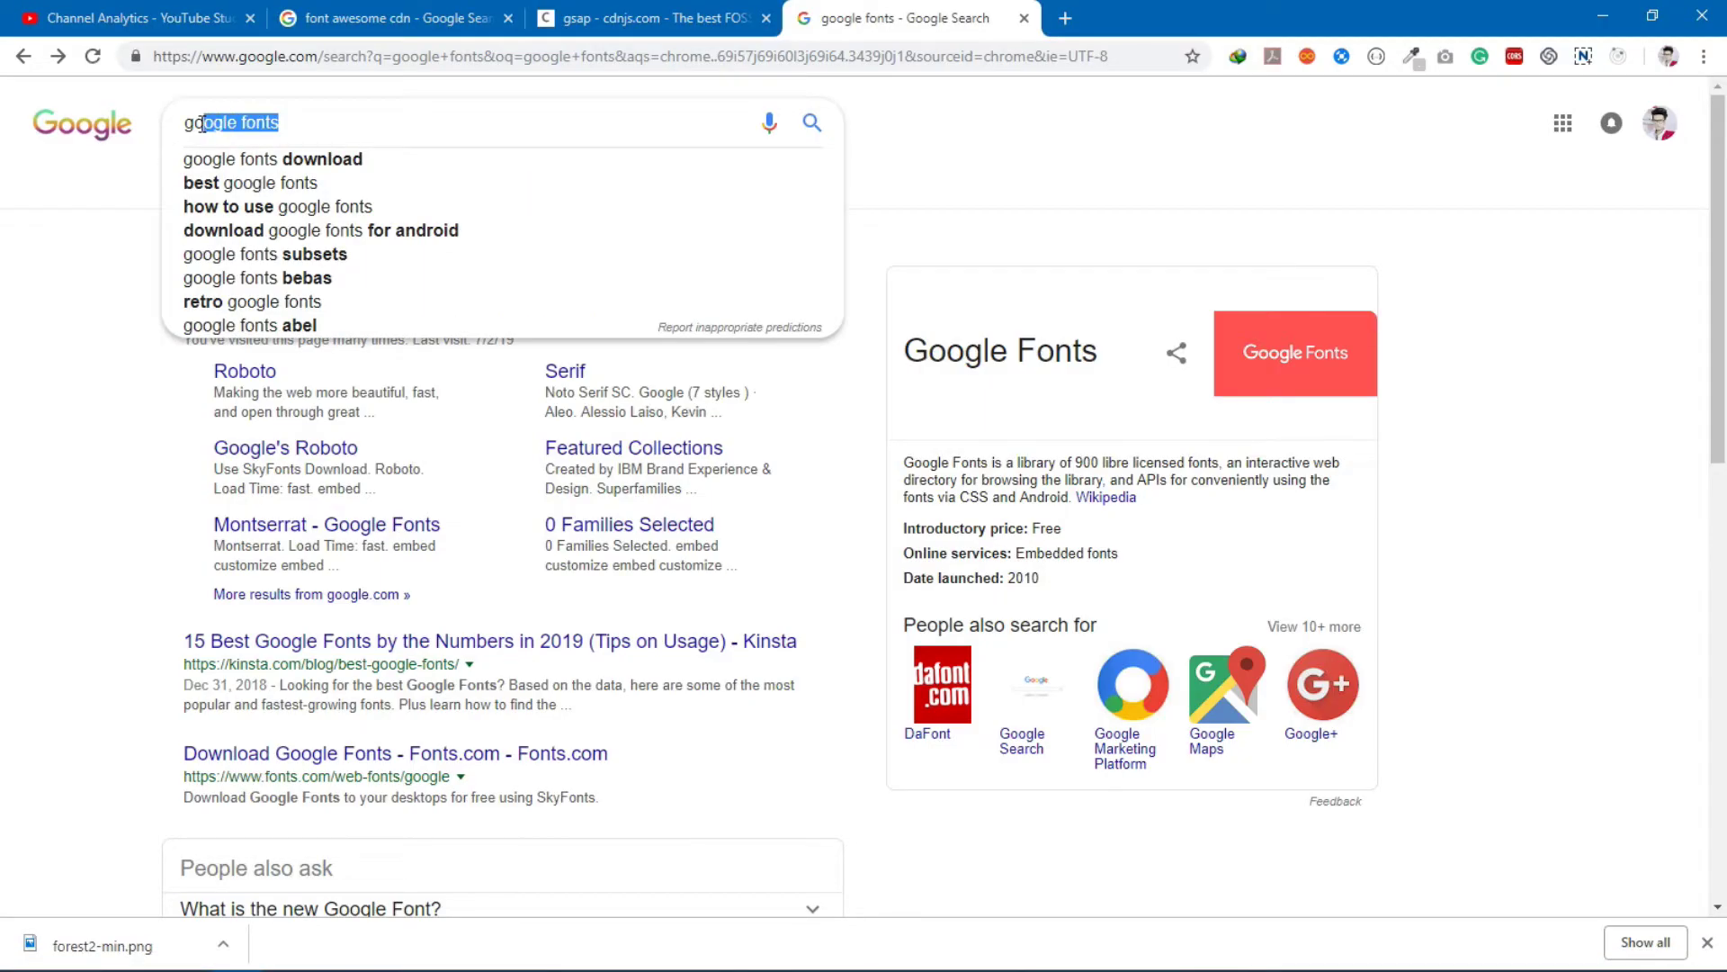
pyautogui.click(115, 367)
pyautogui.click(261, 281)
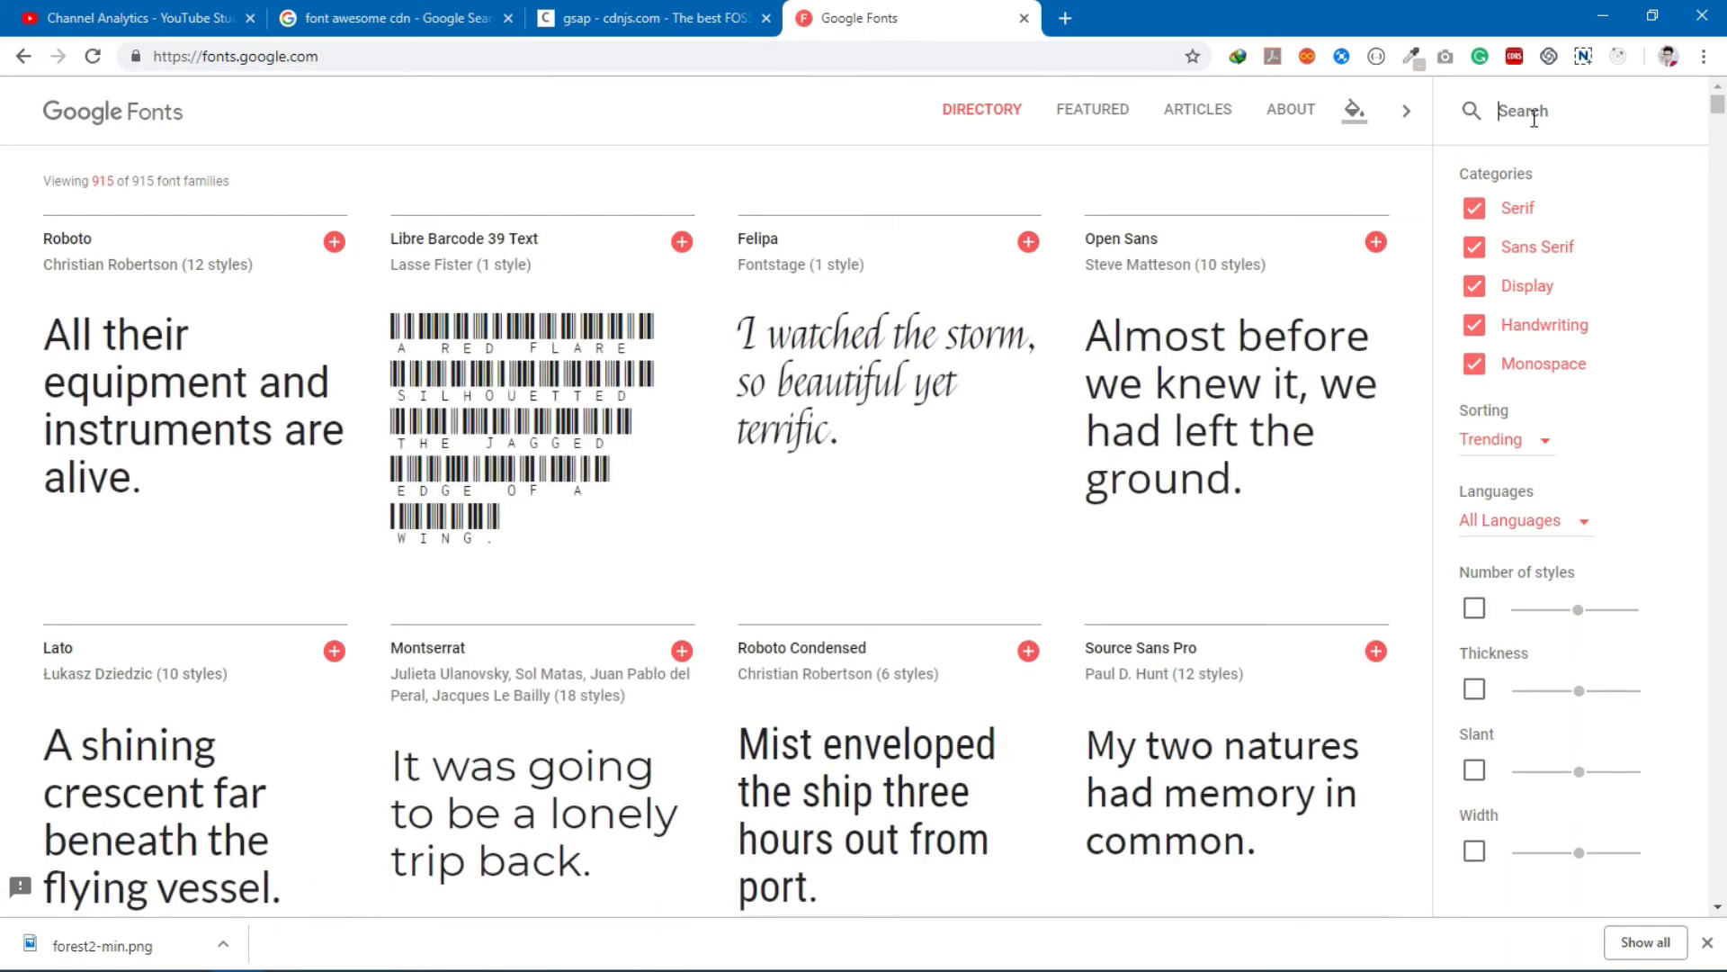
pyautogui.write('Oswald')
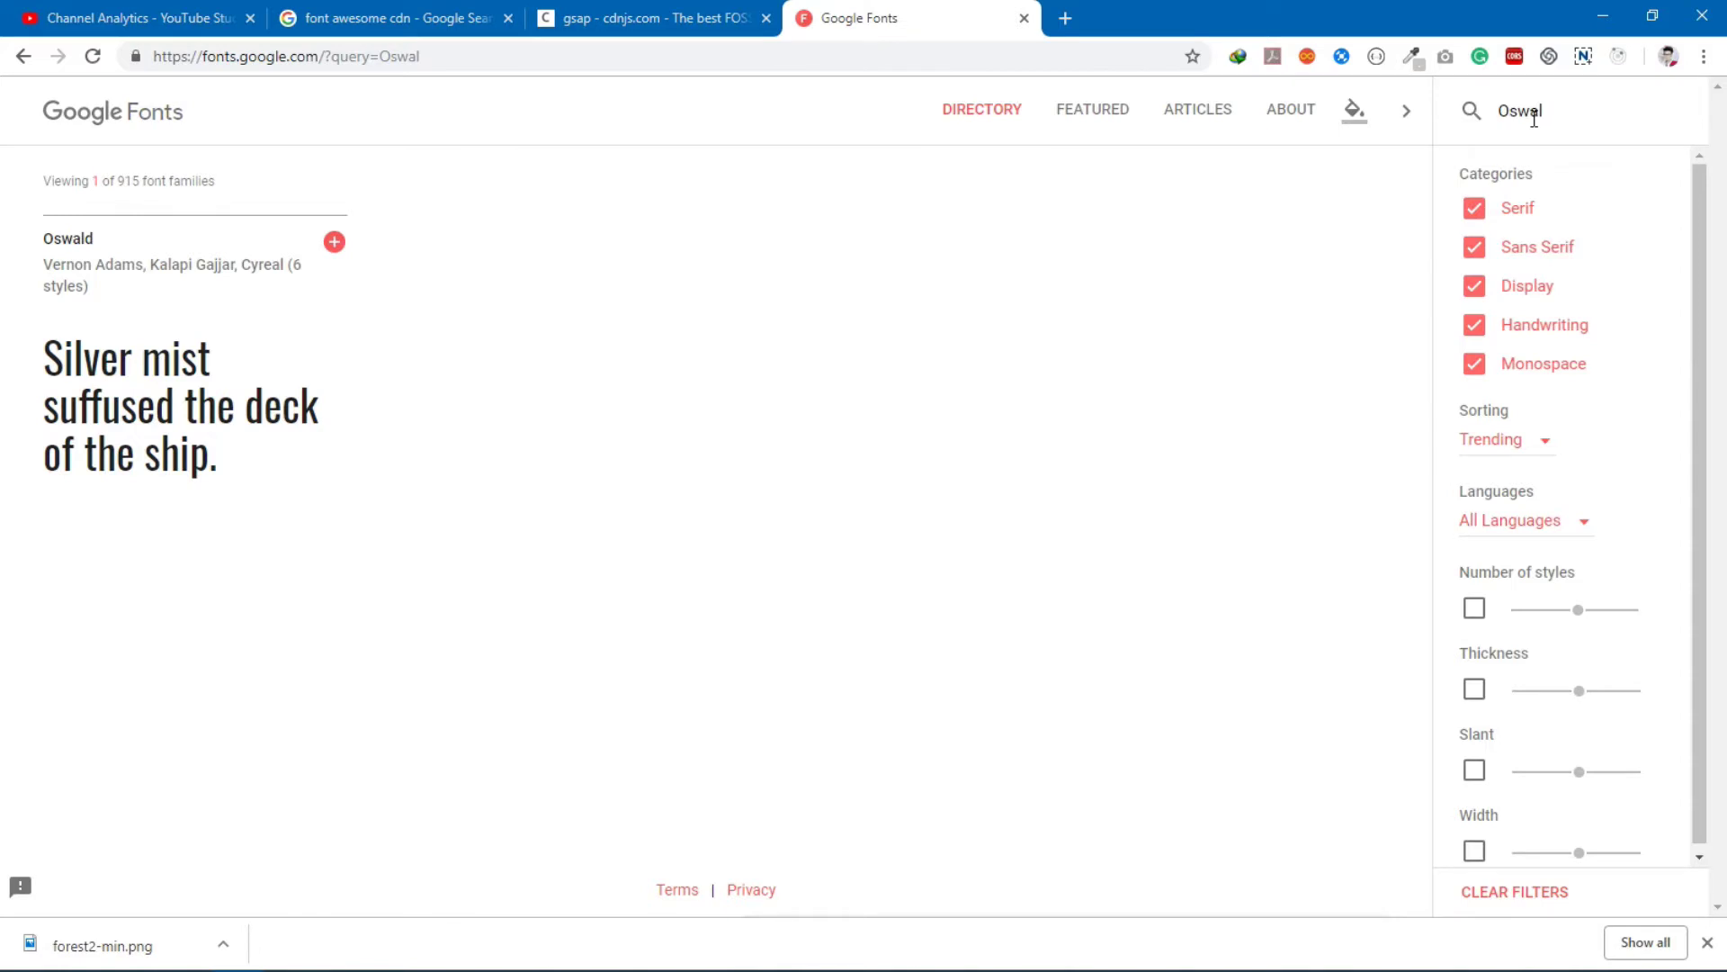
pyautogui.moveTo(196, 365)
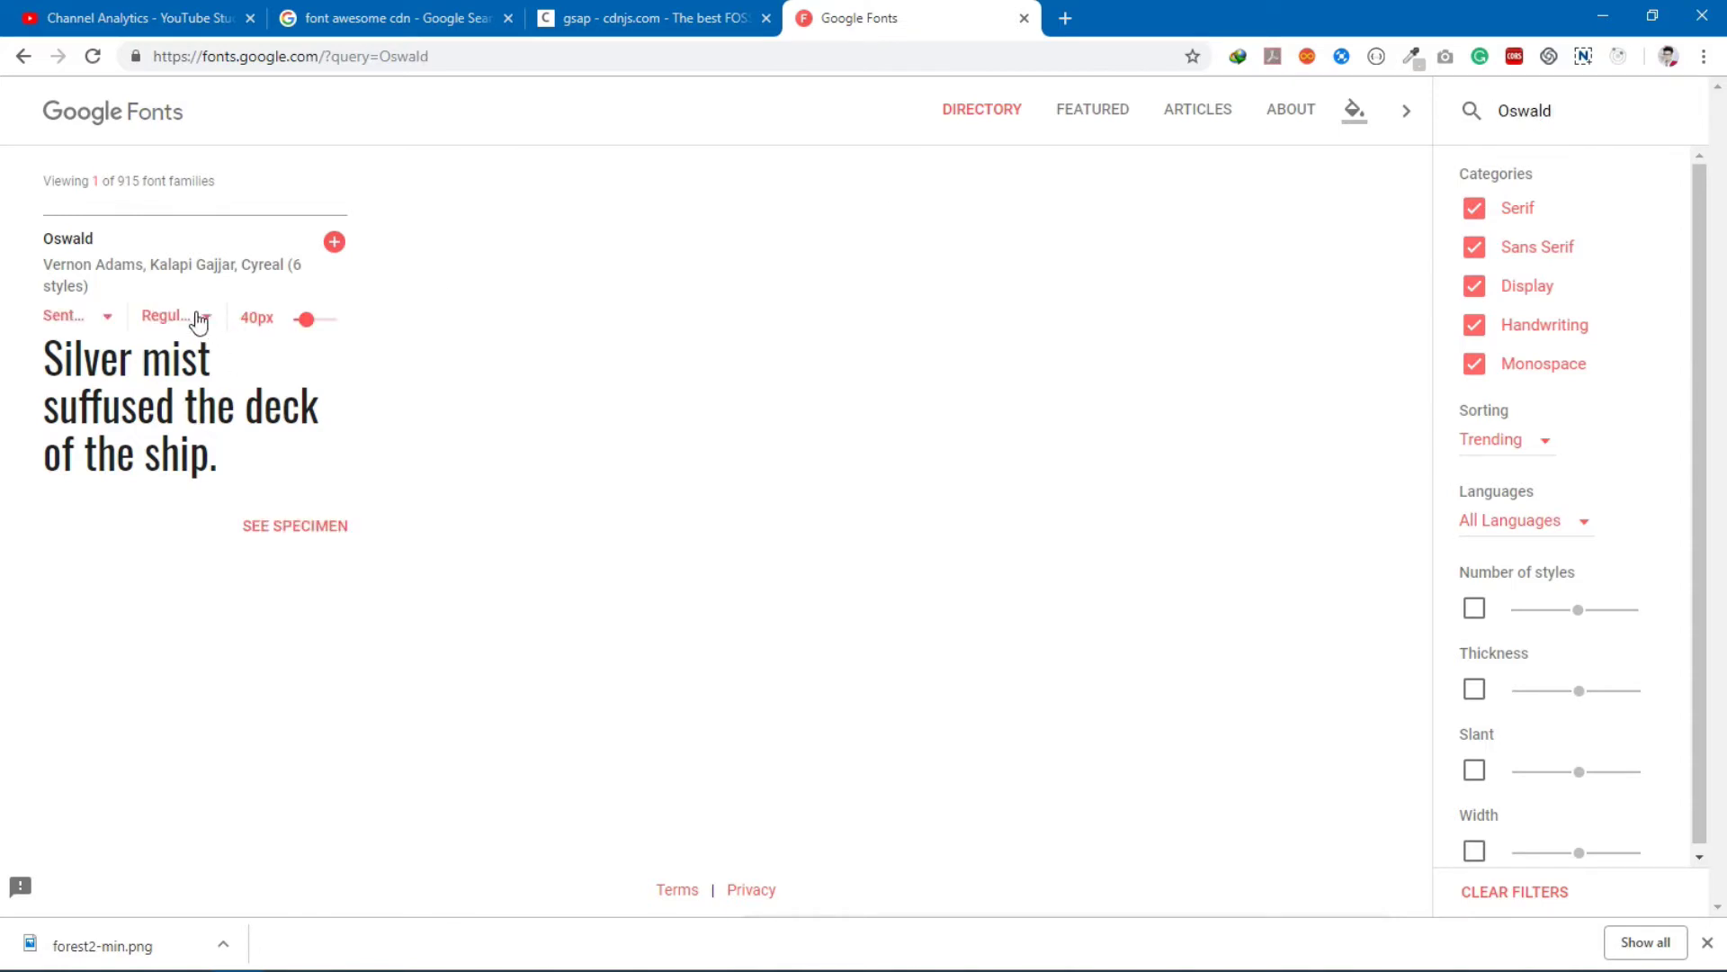
pyautogui.click(199, 322)
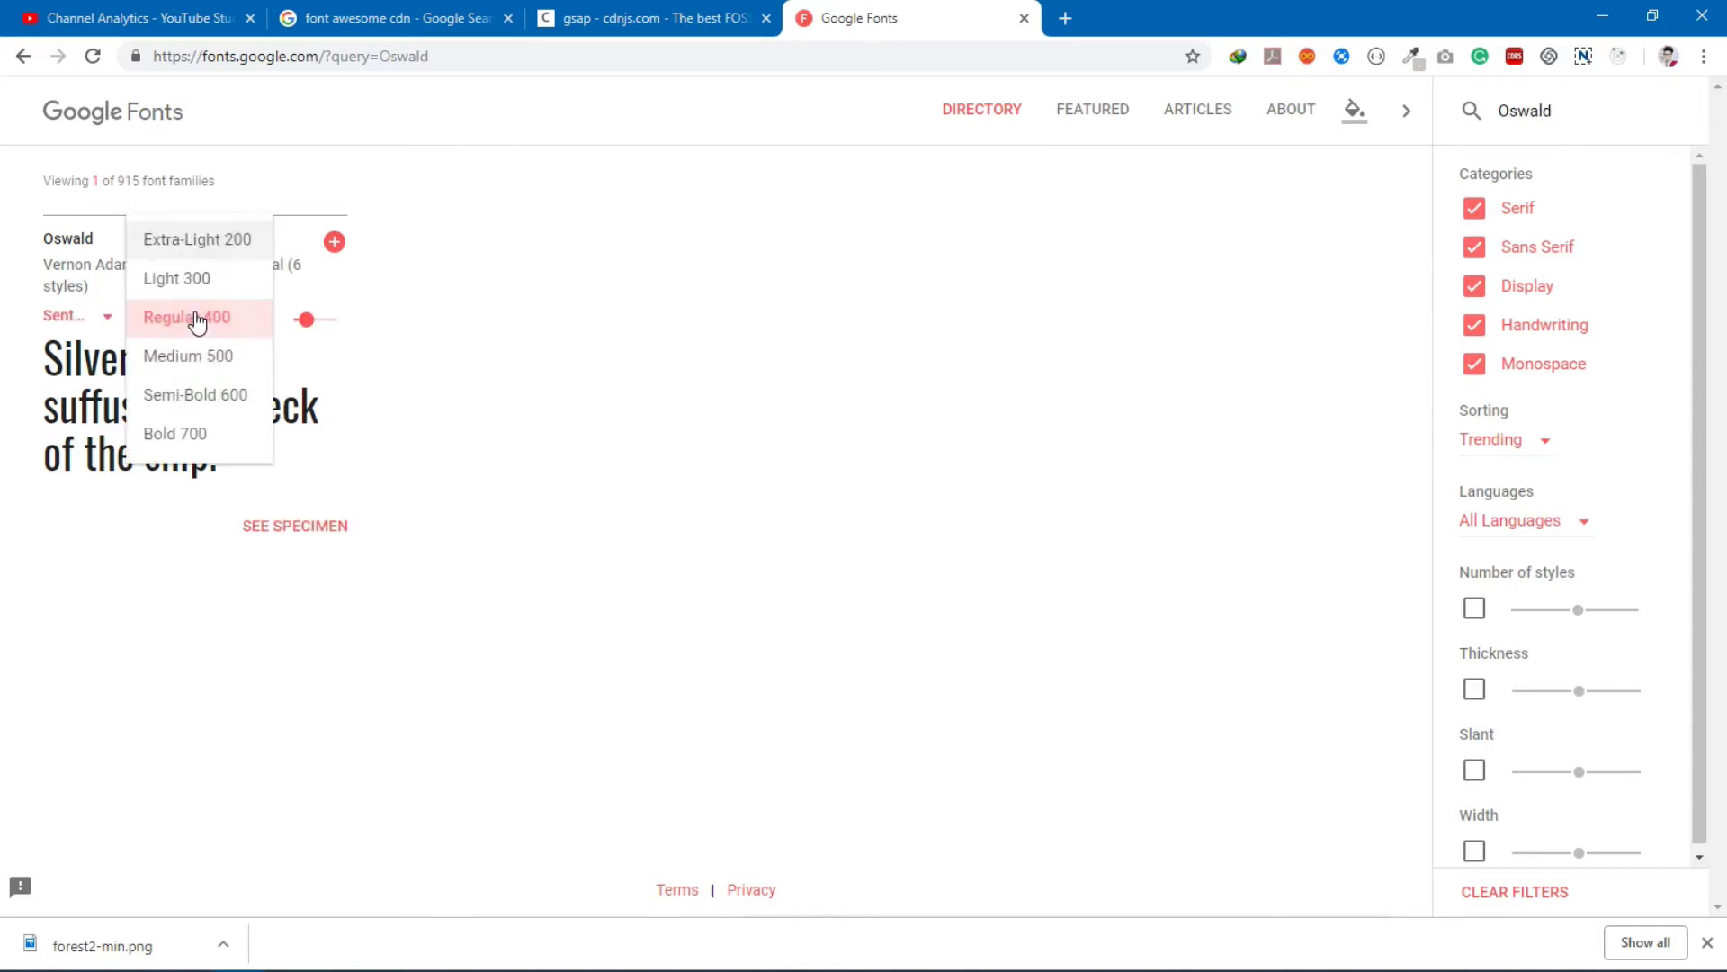
pyautogui.click(185, 439)
pyautogui.click(333, 244)
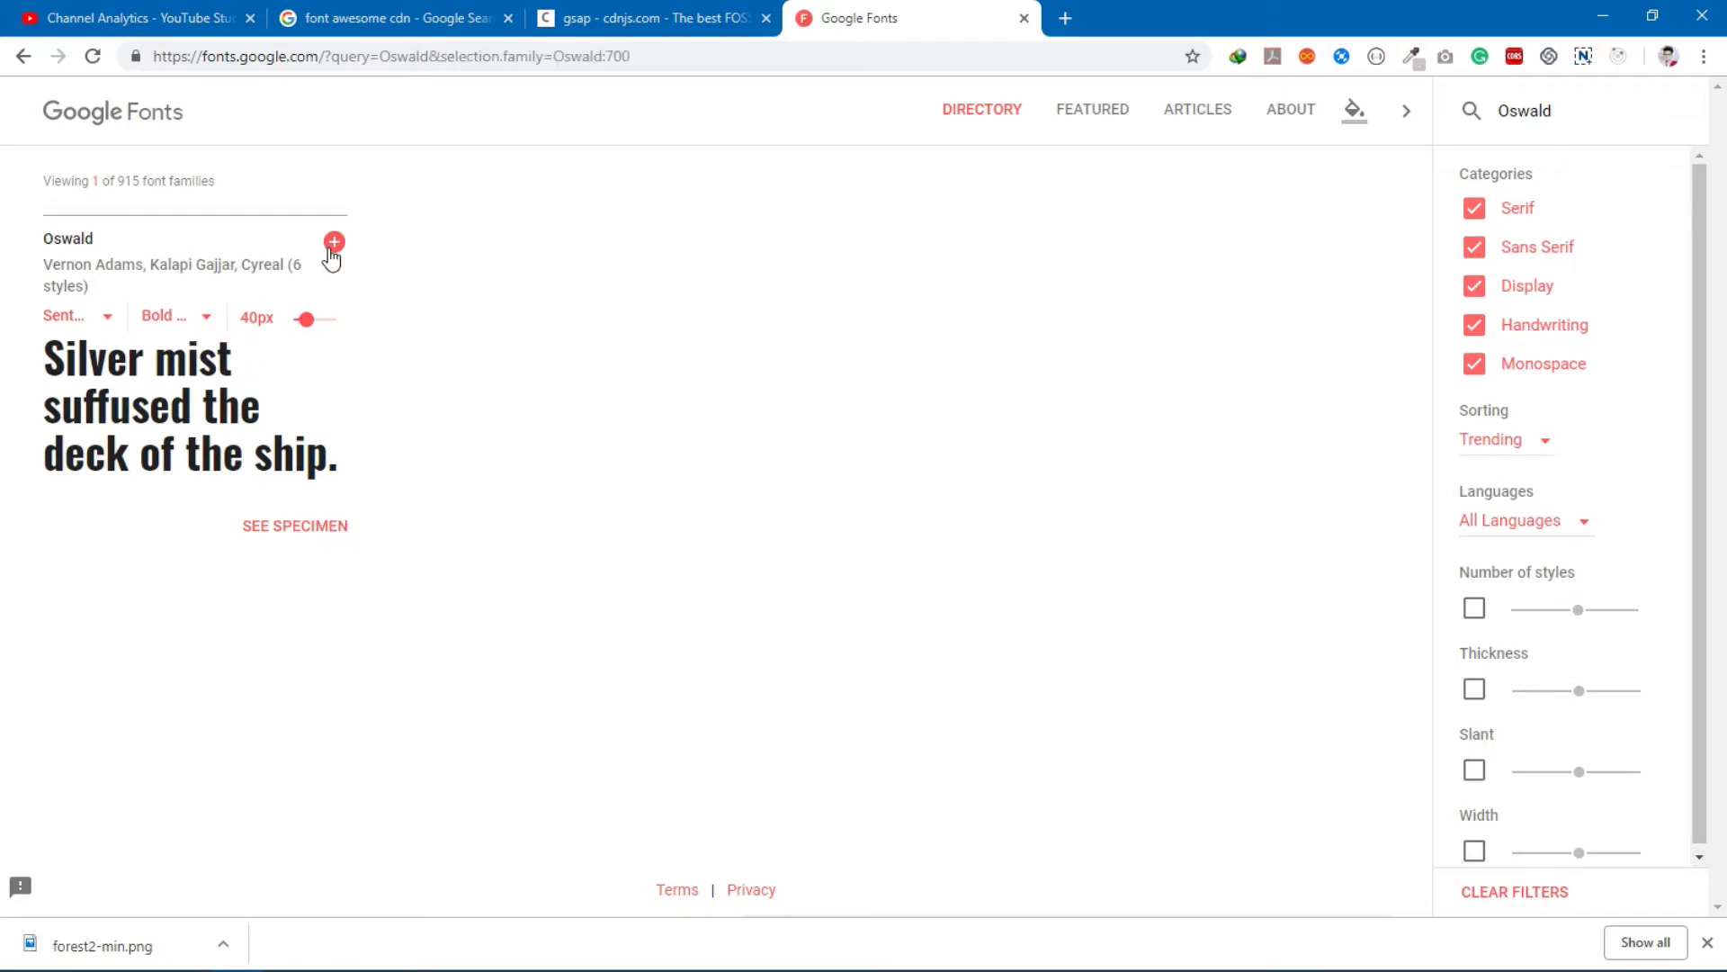
# Step: Add Poppins to the selection and copy the fonts' embed link code
pyautogui.moveTo(1555, 113); pyautogui.dragTo(1518, 113)
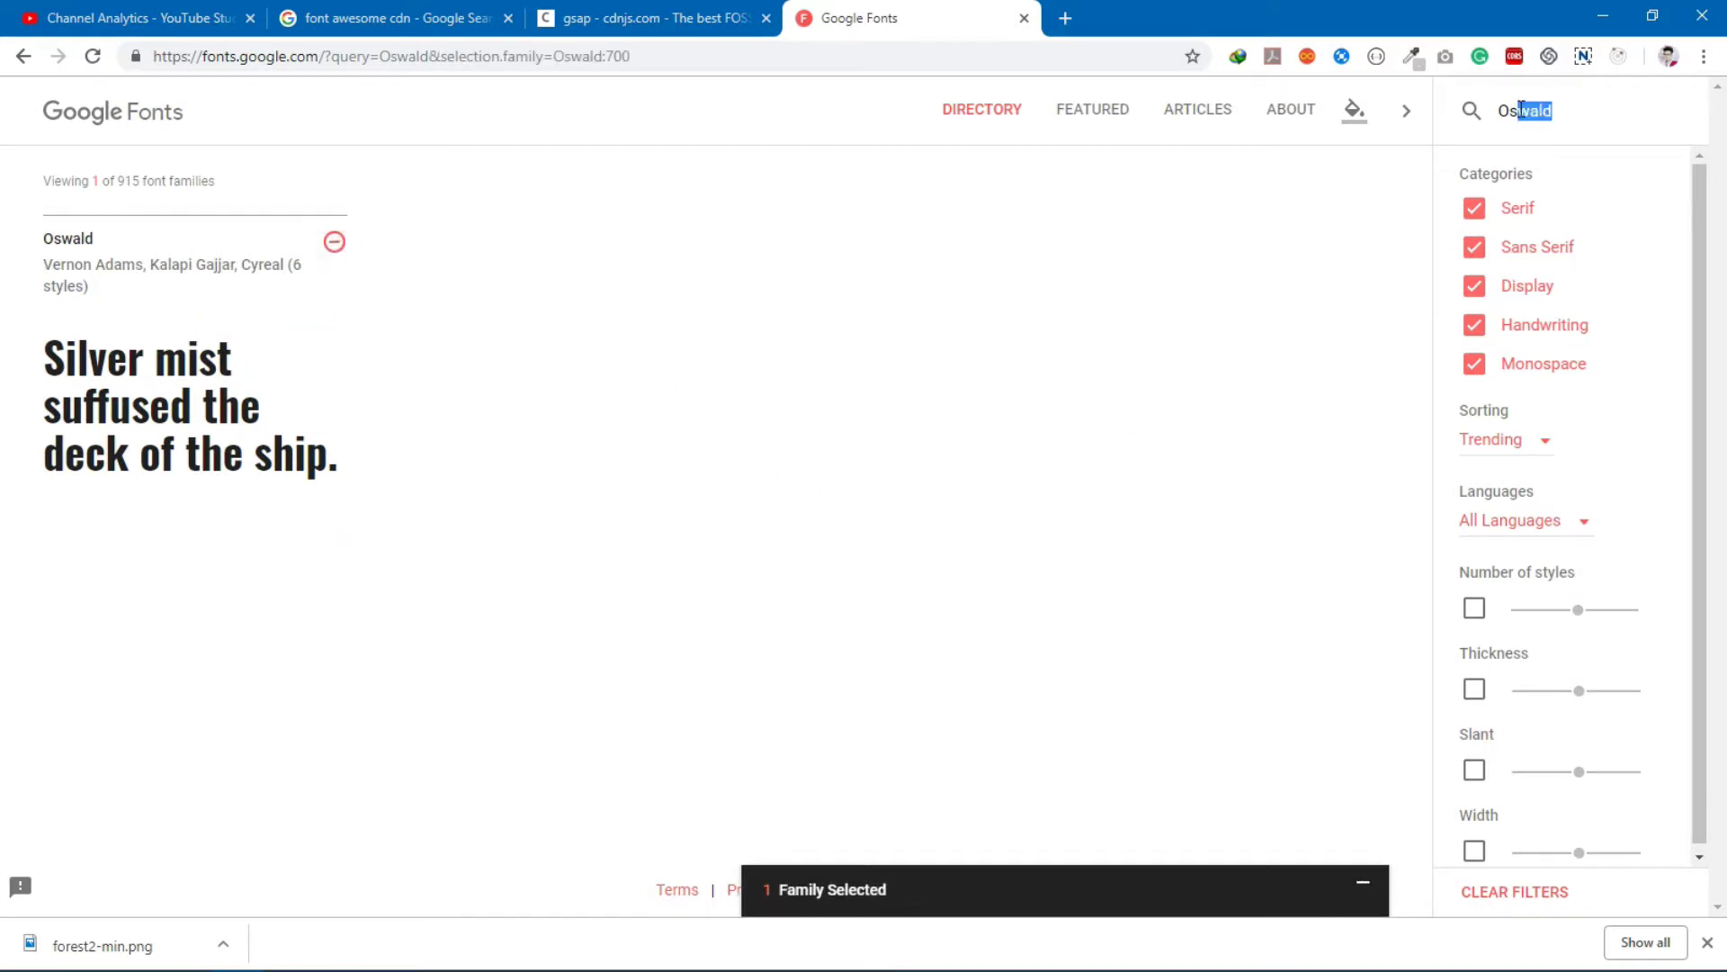
pyautogui.press('BackSpace')
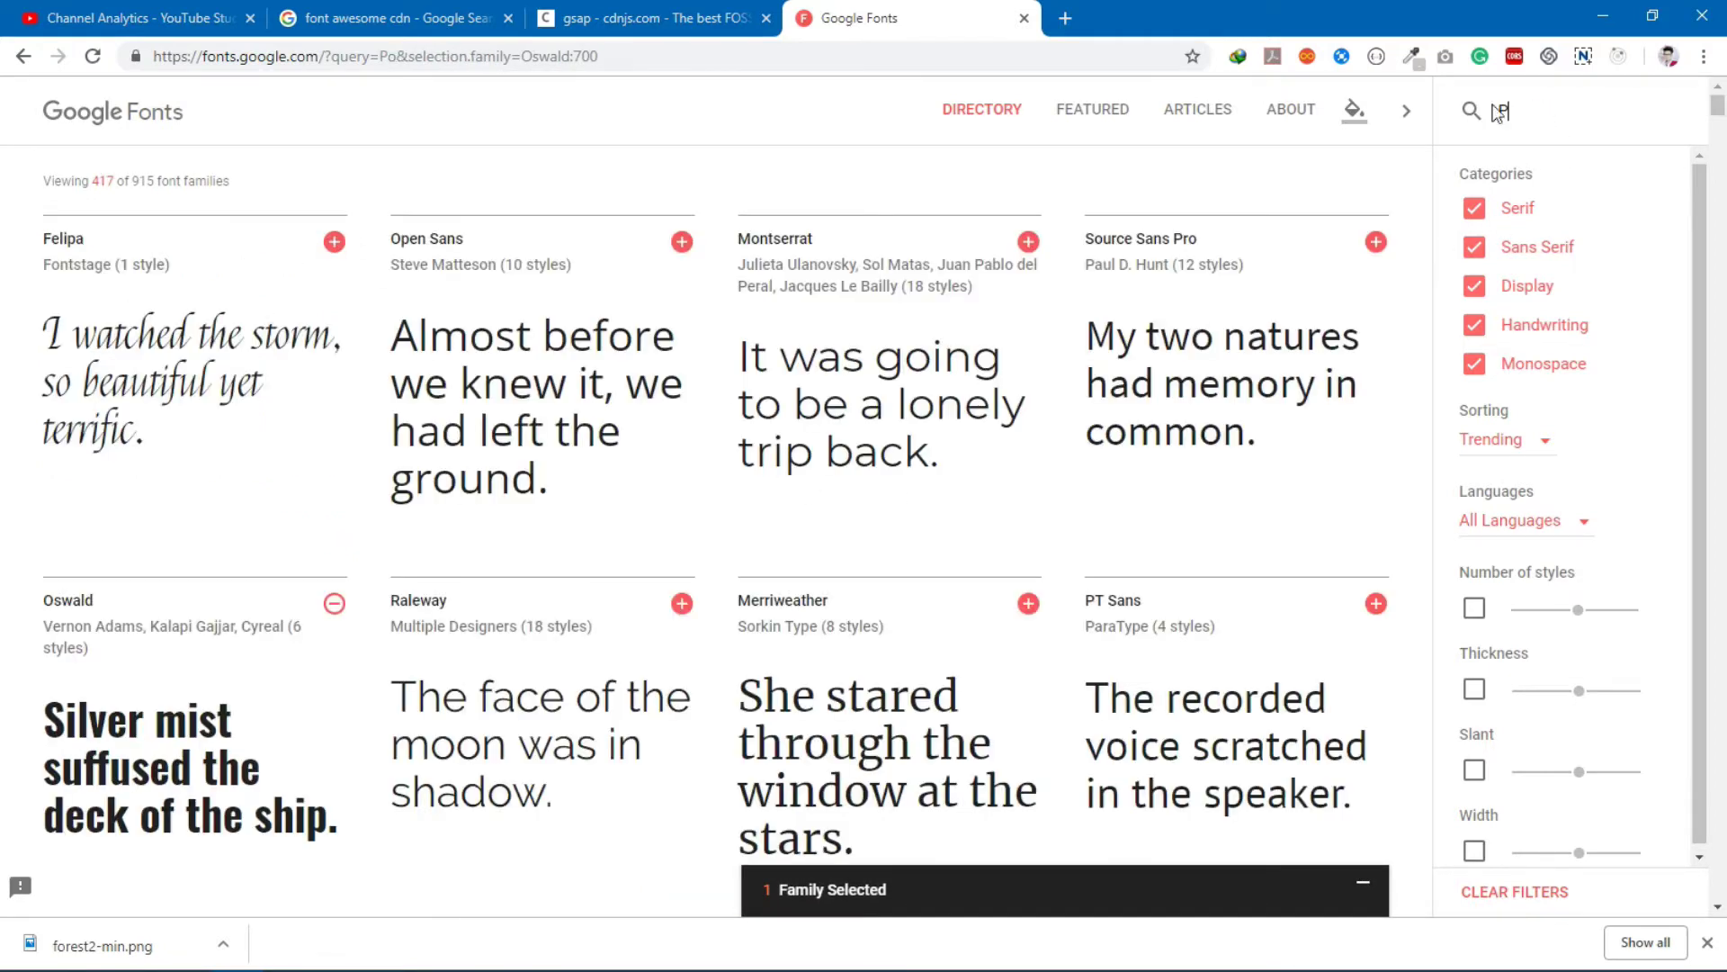
pyautogui.write('Popp')
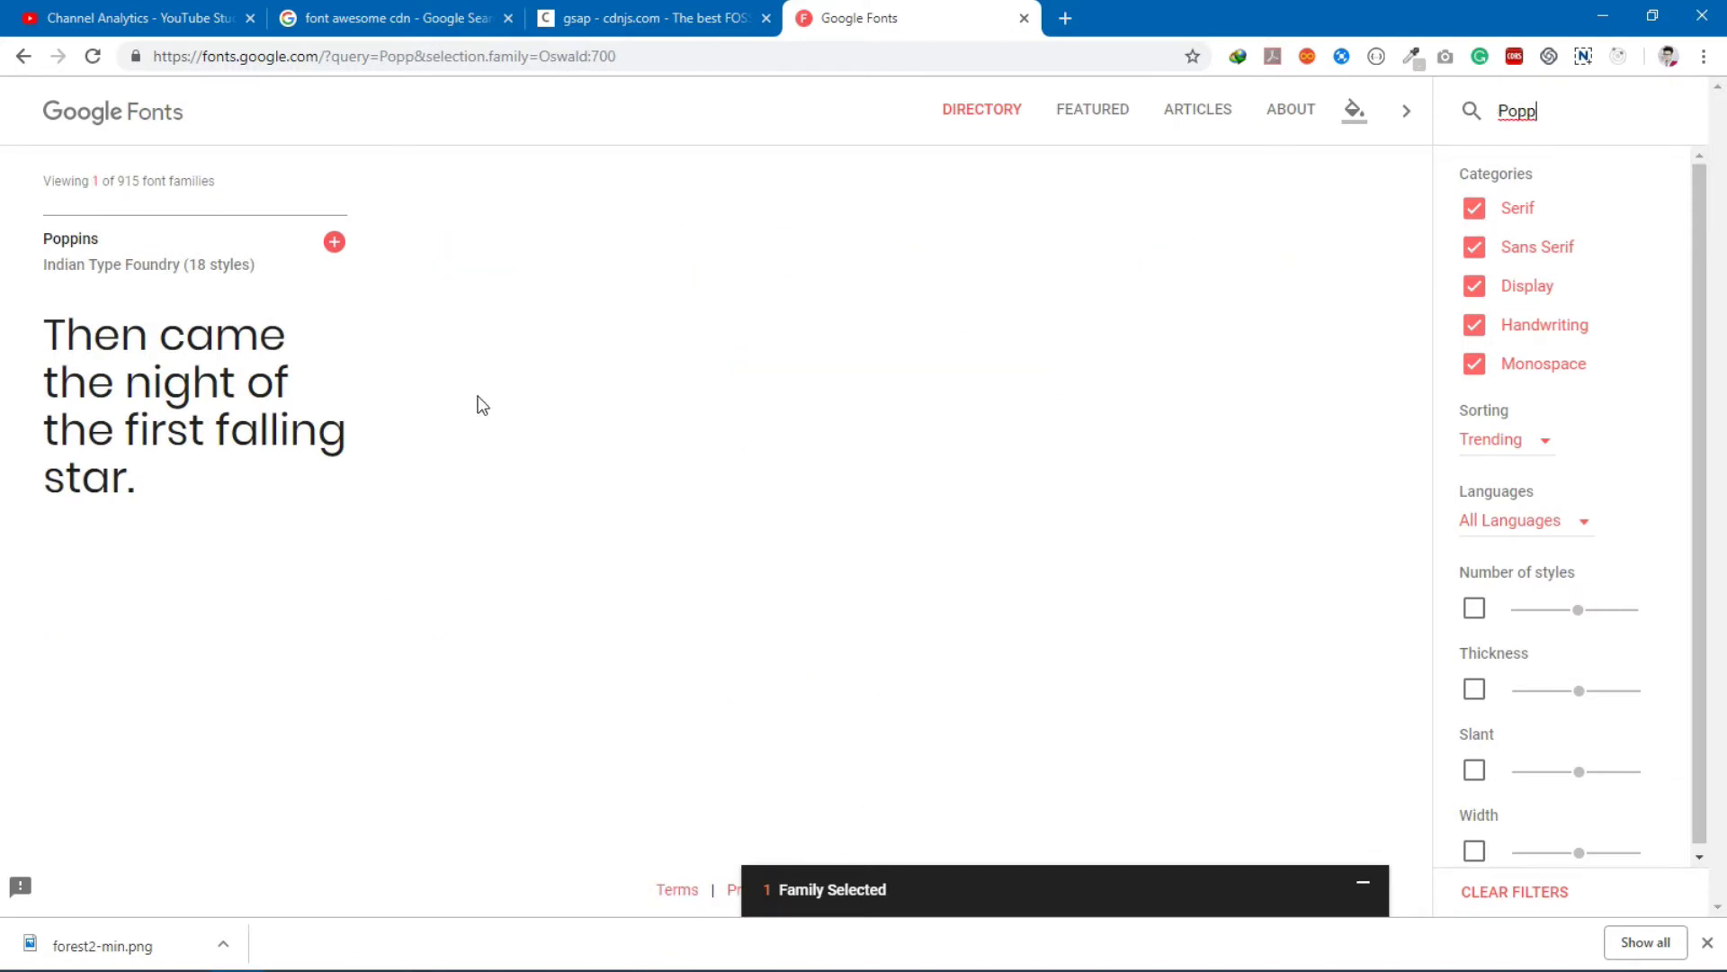
pyautogui.click(334, 242)
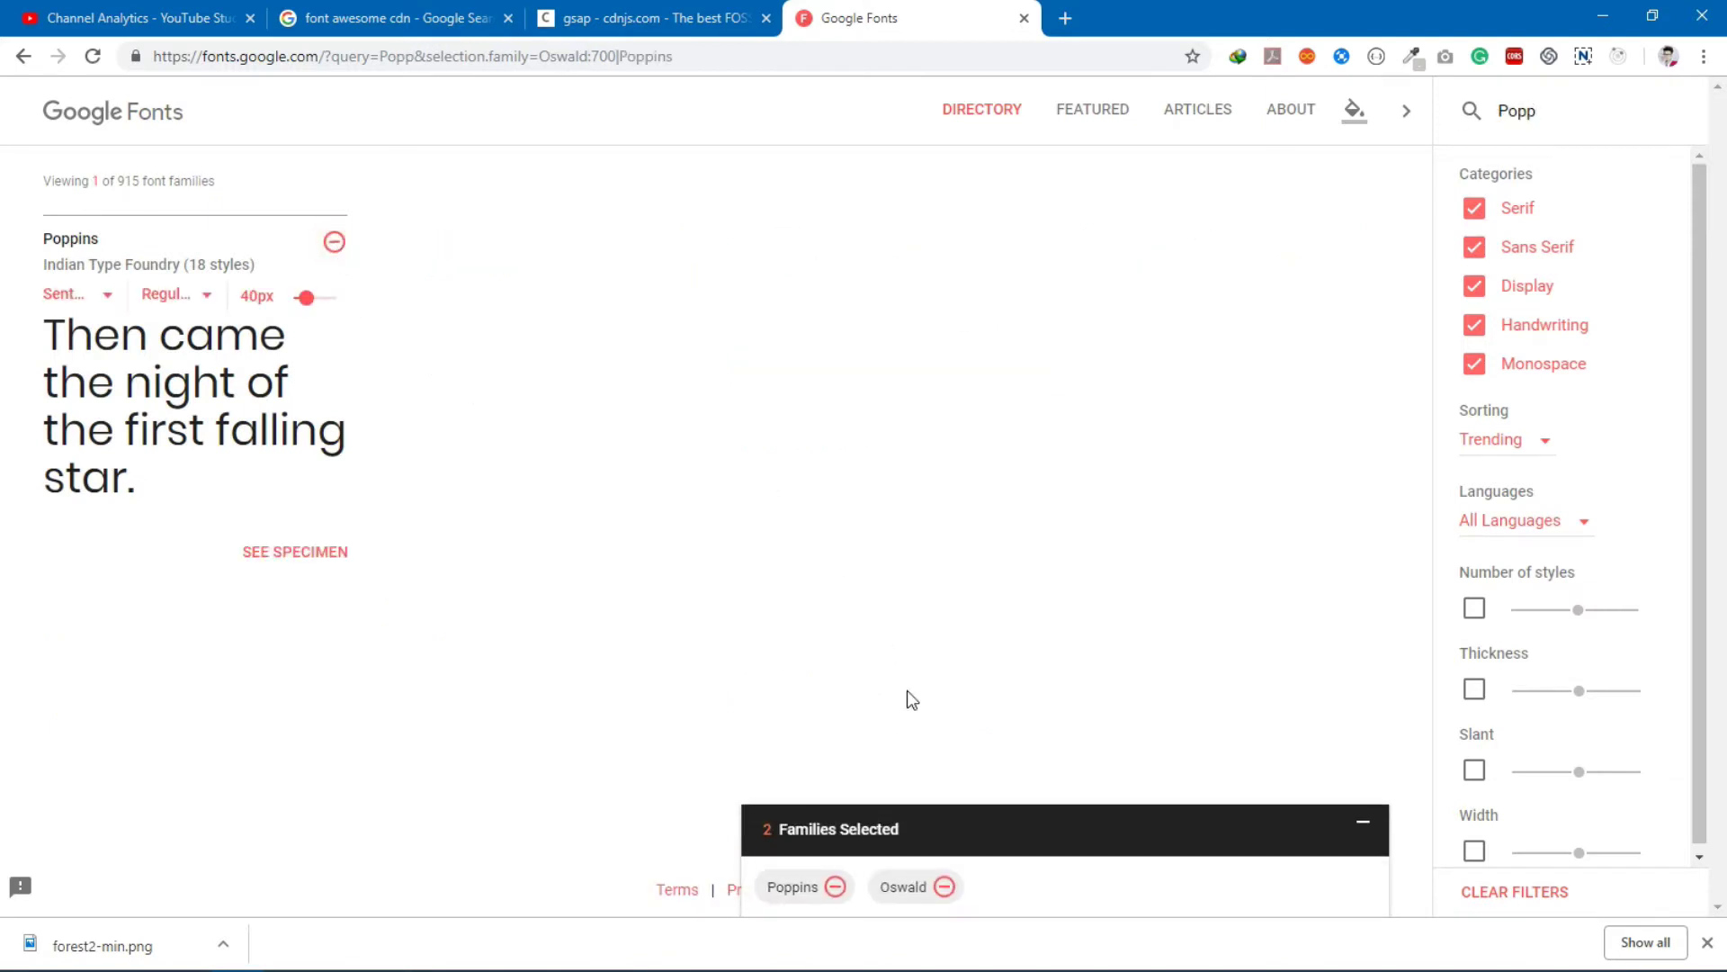
pyautogui.click(890, 886)
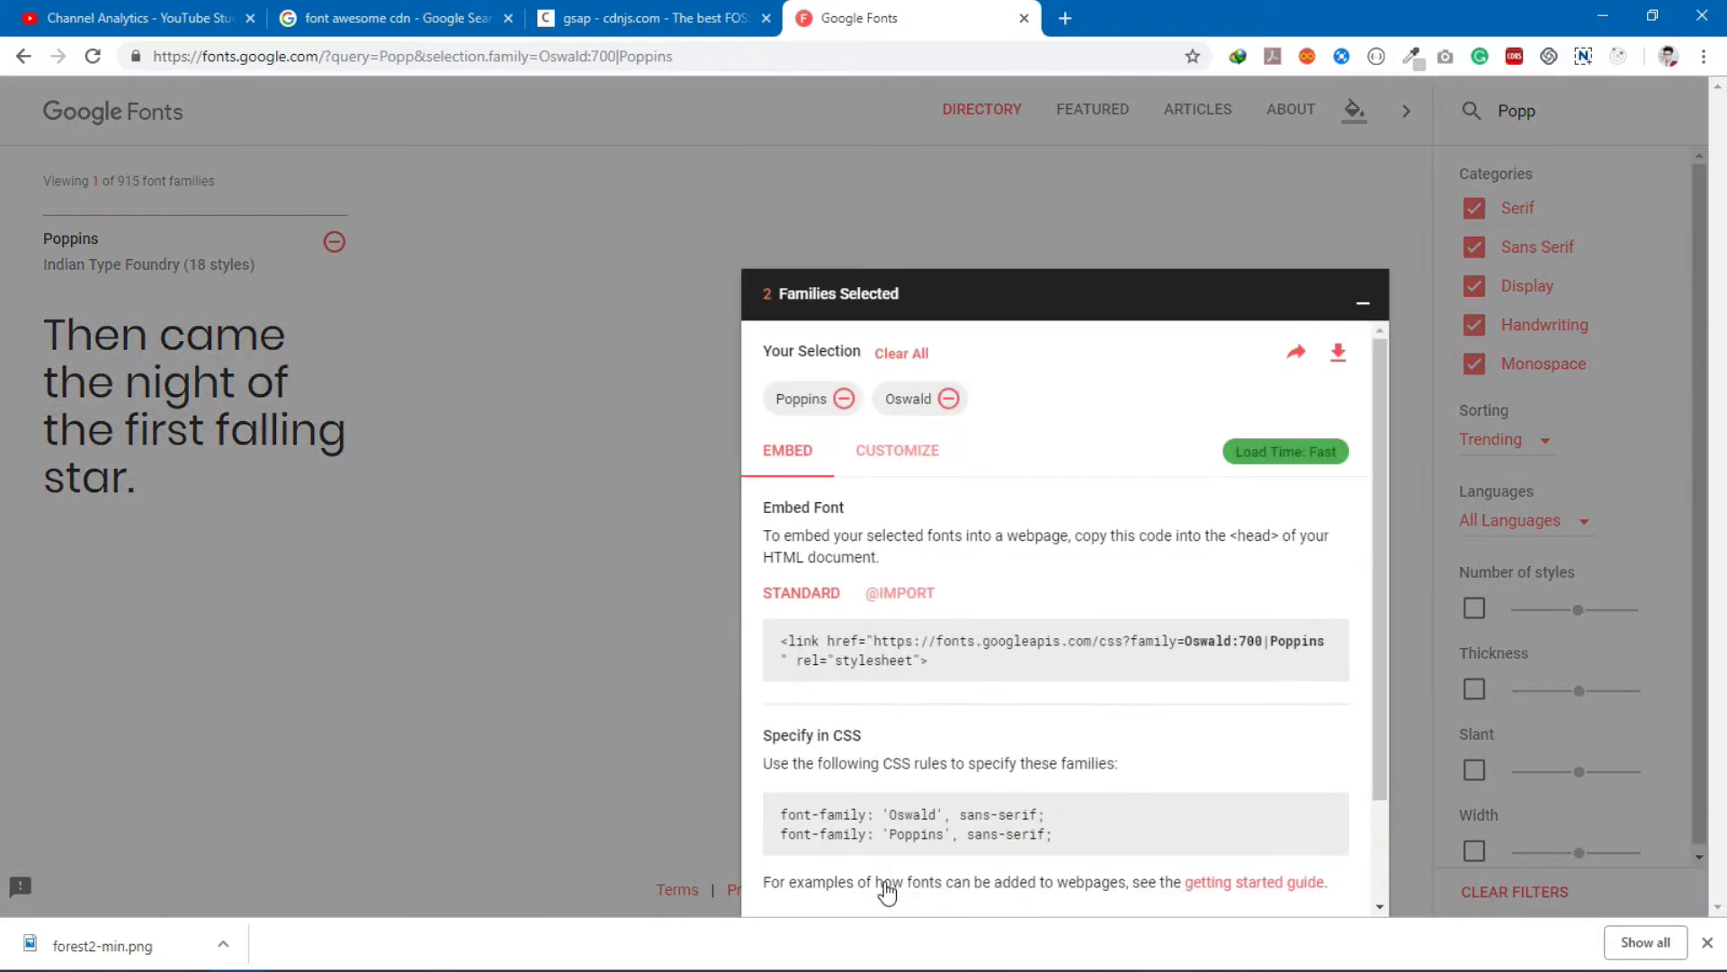
pyautogui.moveTo(928, 661); pyautogui.dragTo(773, 645)
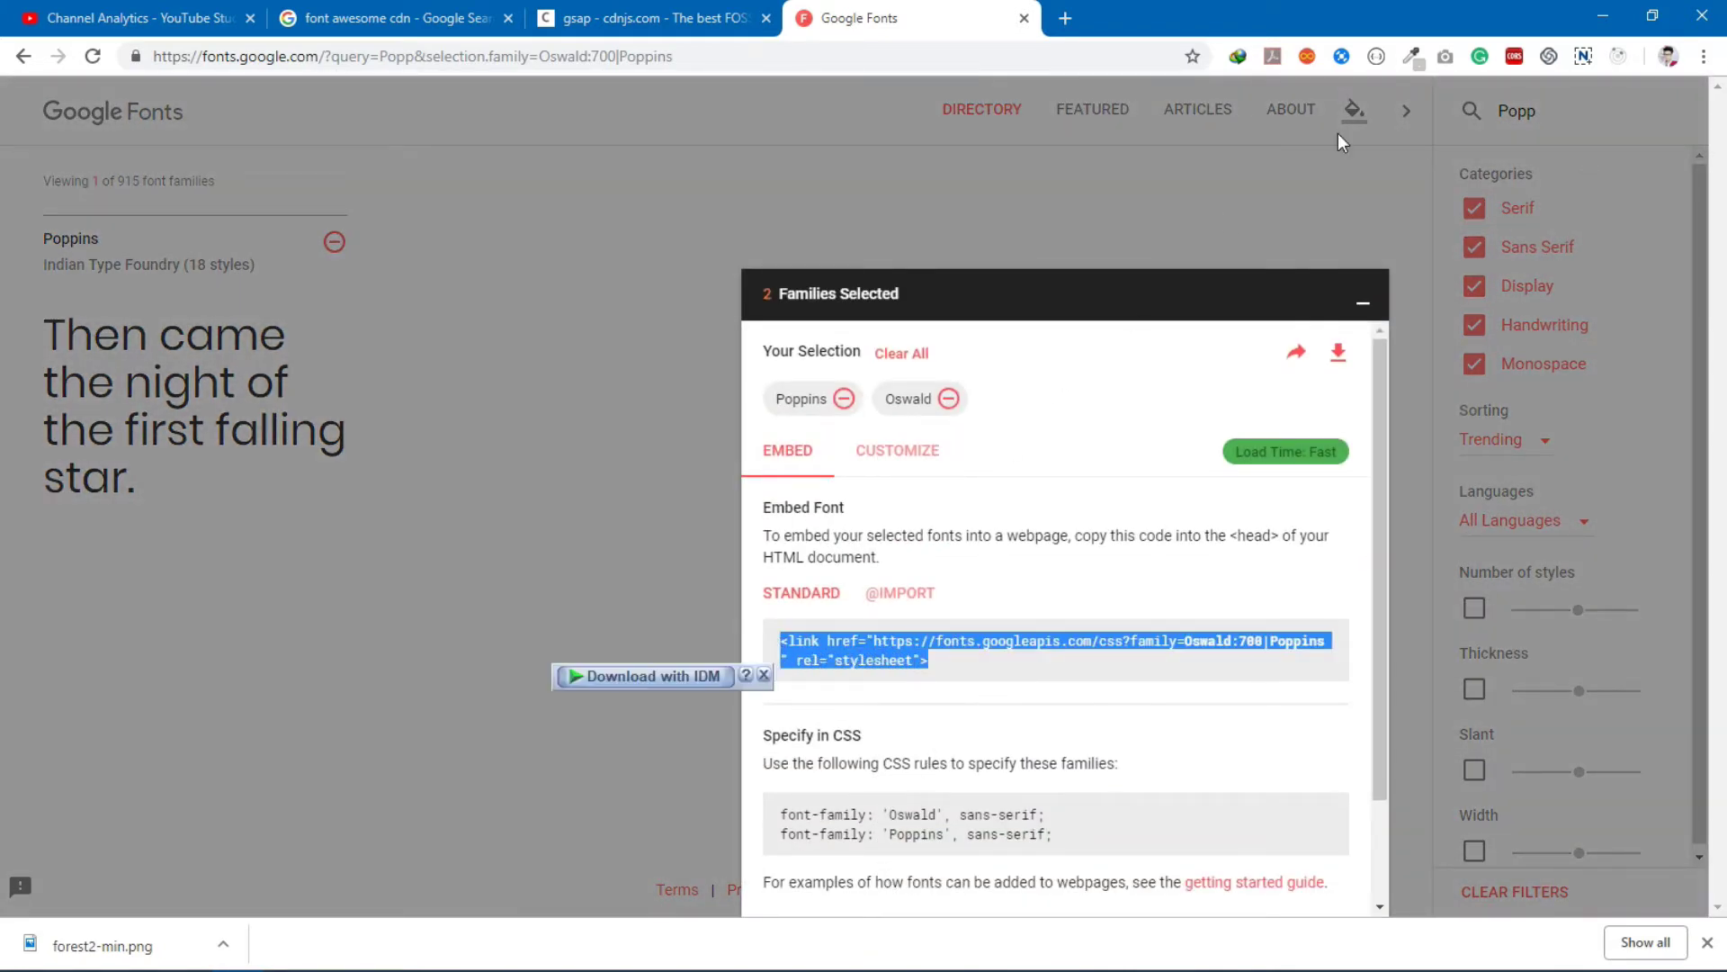
# Step: Paste the Google Fonts link tag below the main.css link in index.html
pyautogui.click(1602, 16)
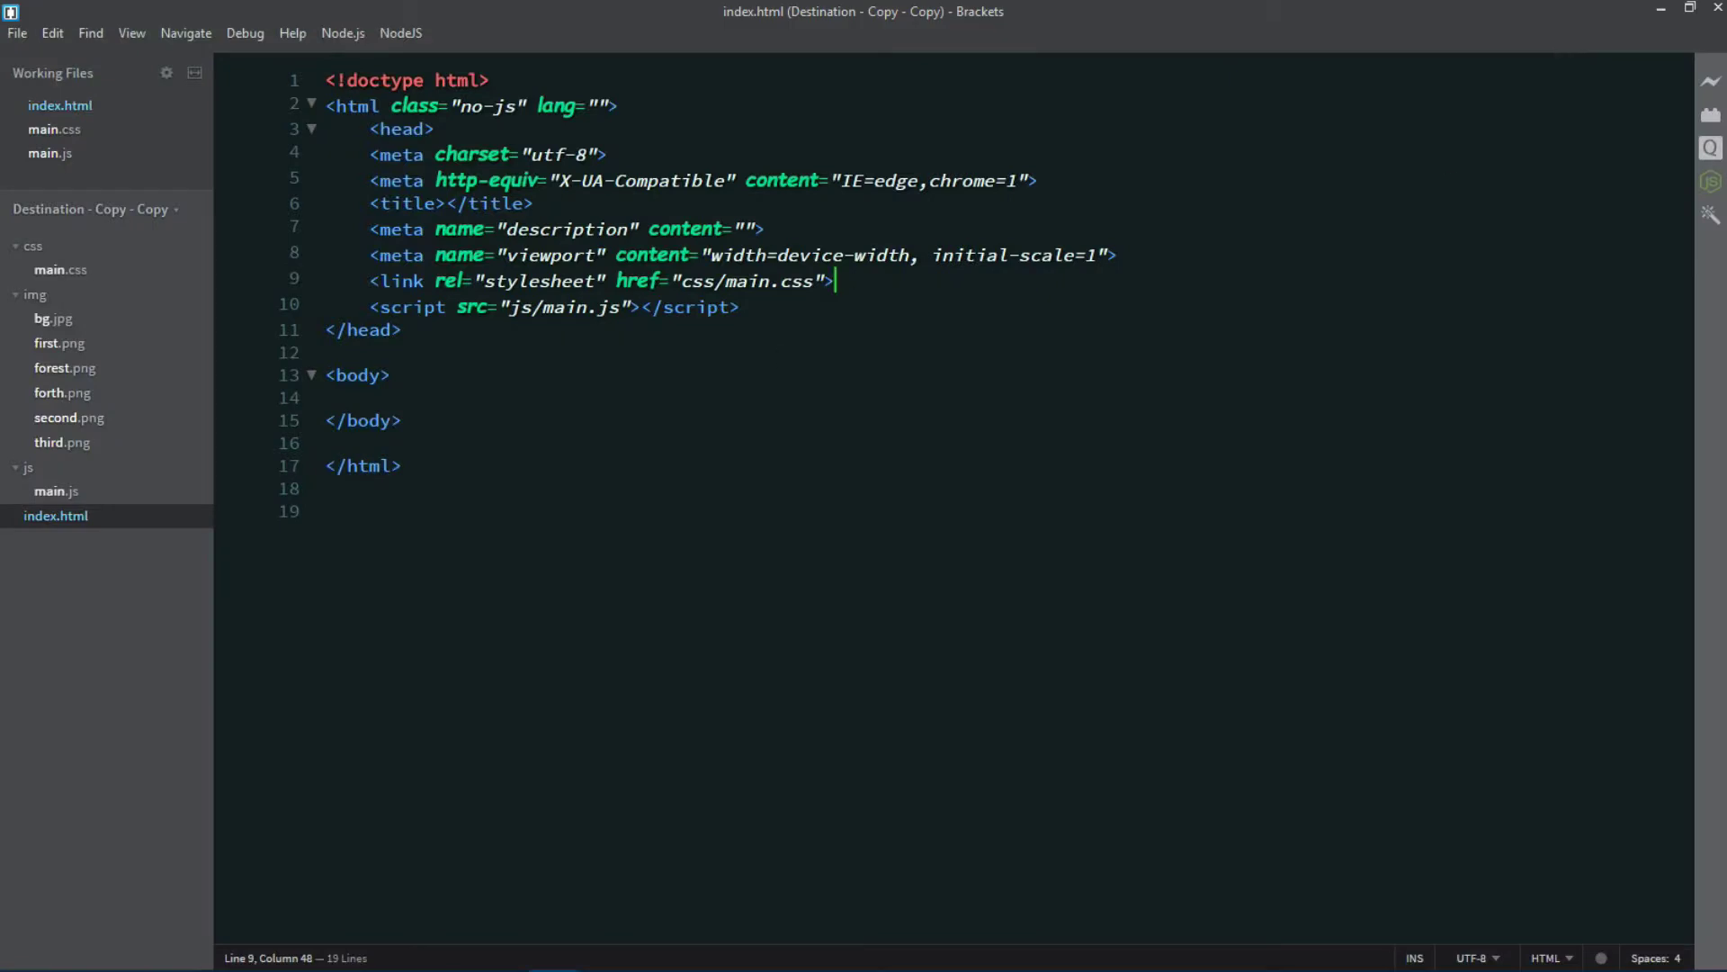
pyautogui.press('Return')
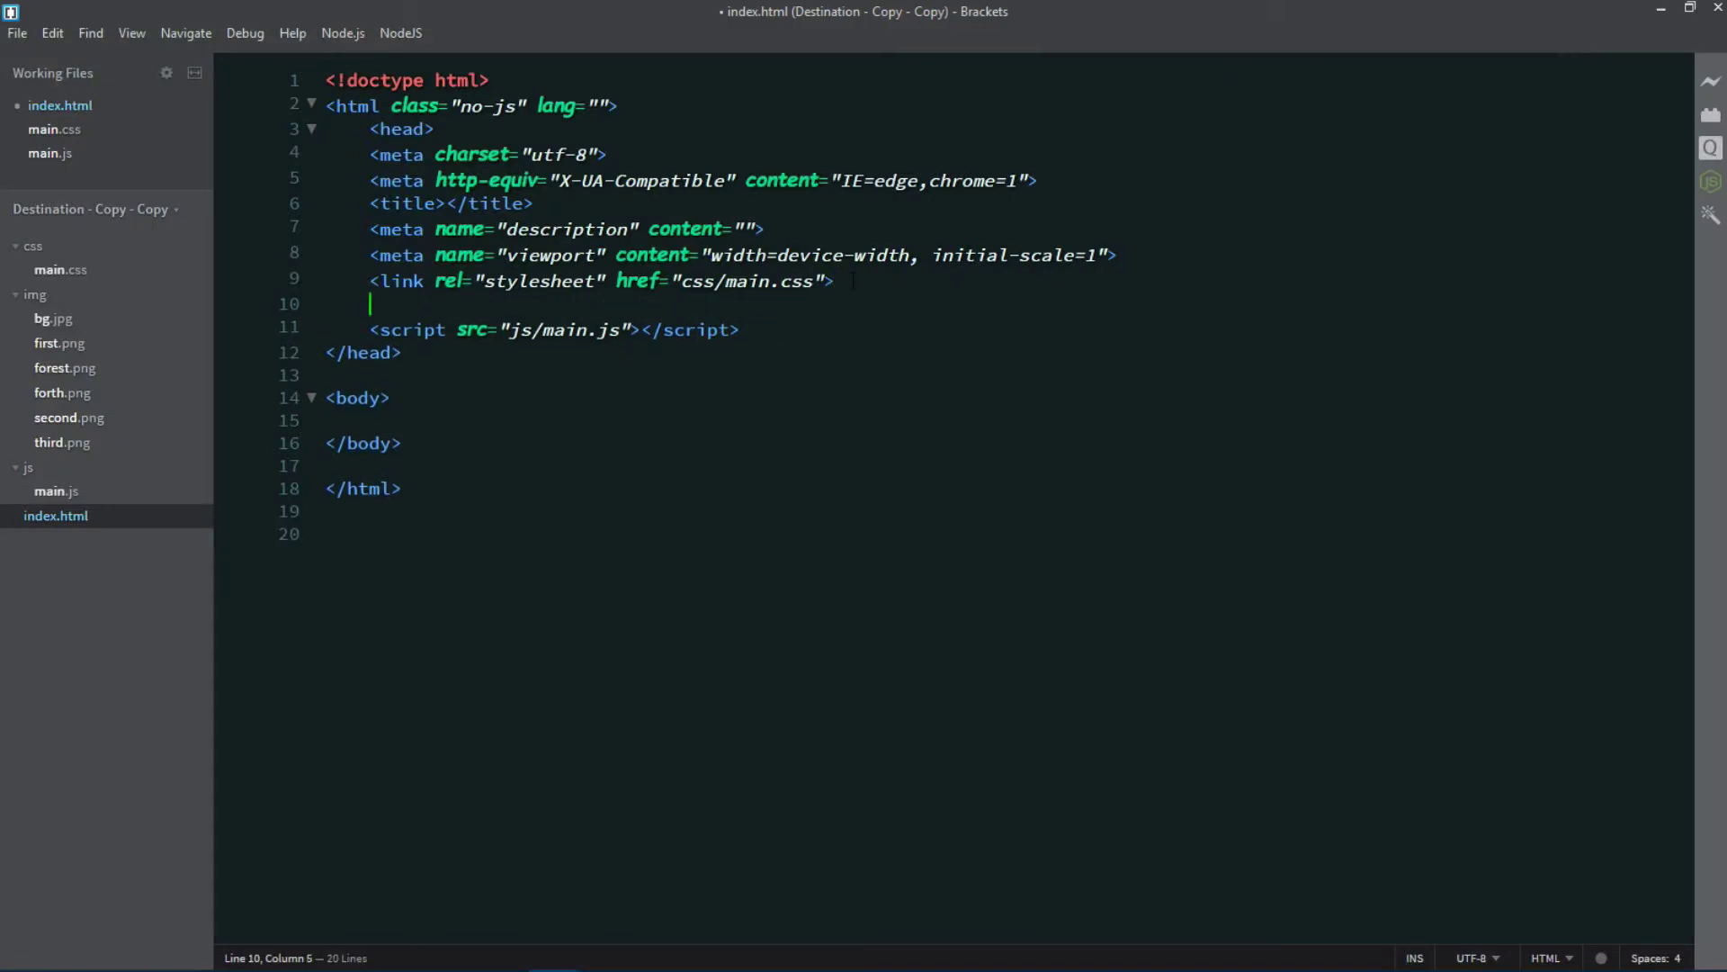
pyautogui.write('<link href="https://fonts.googleapis.com/css?family=Oswald:700|Poppins" rel="stylesheet">')
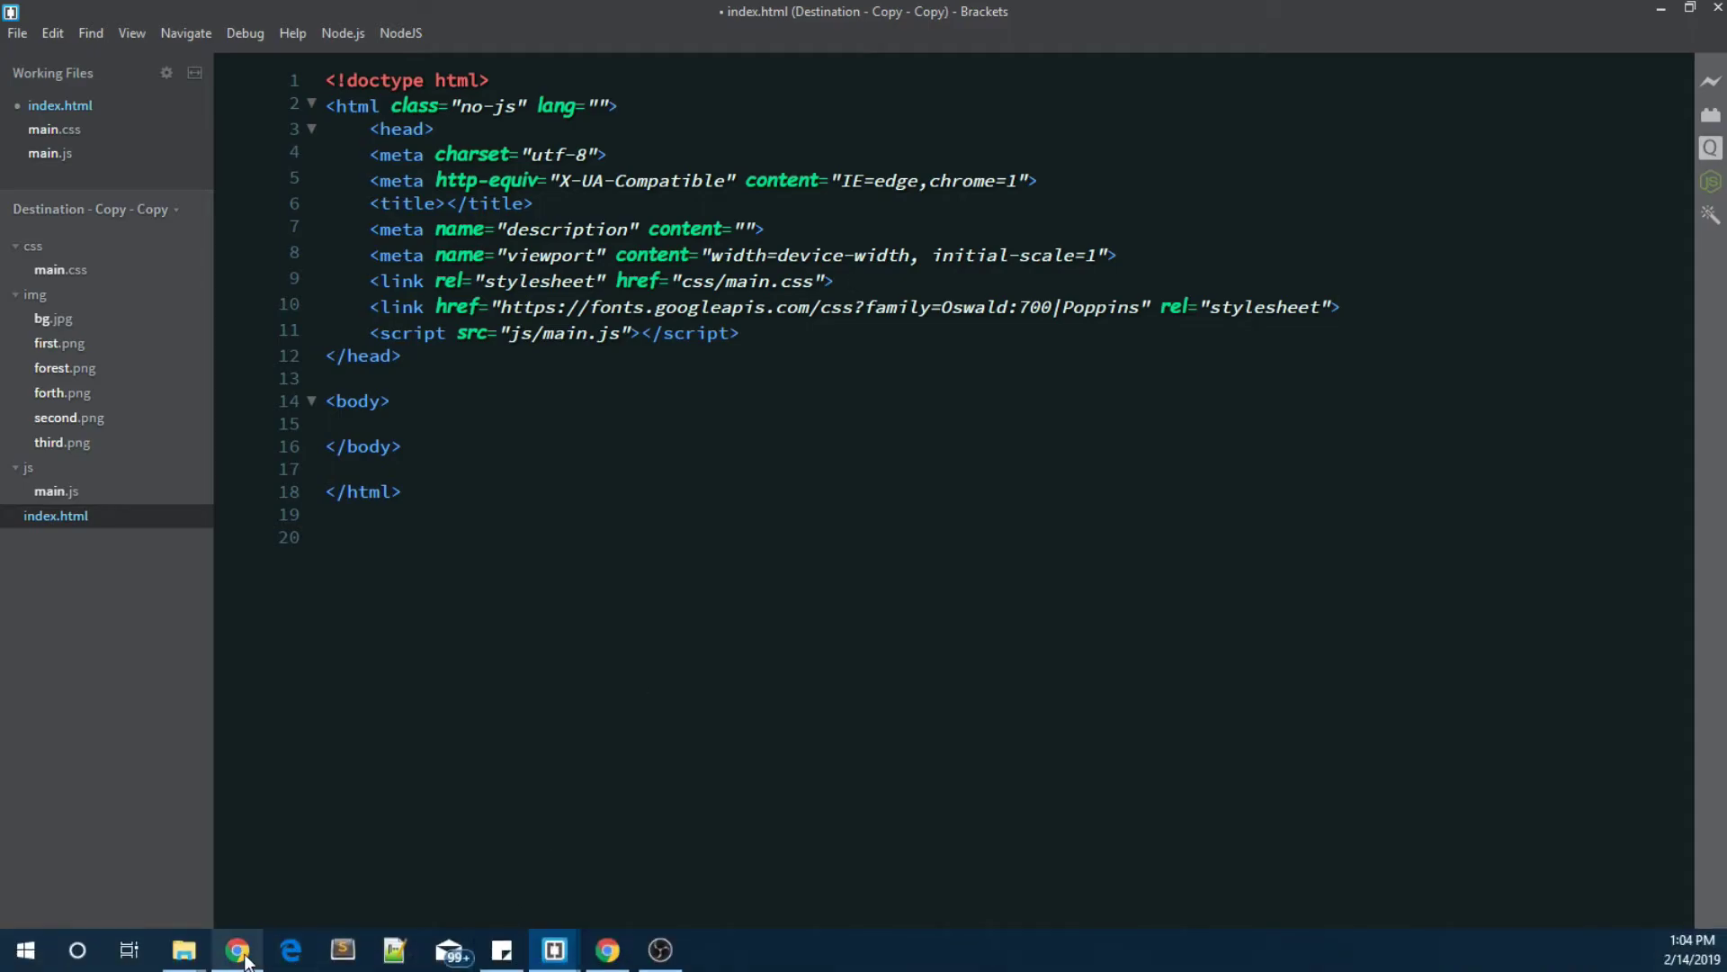
pyautogui.click(237, 950)
pyautogui.click(374, 14)
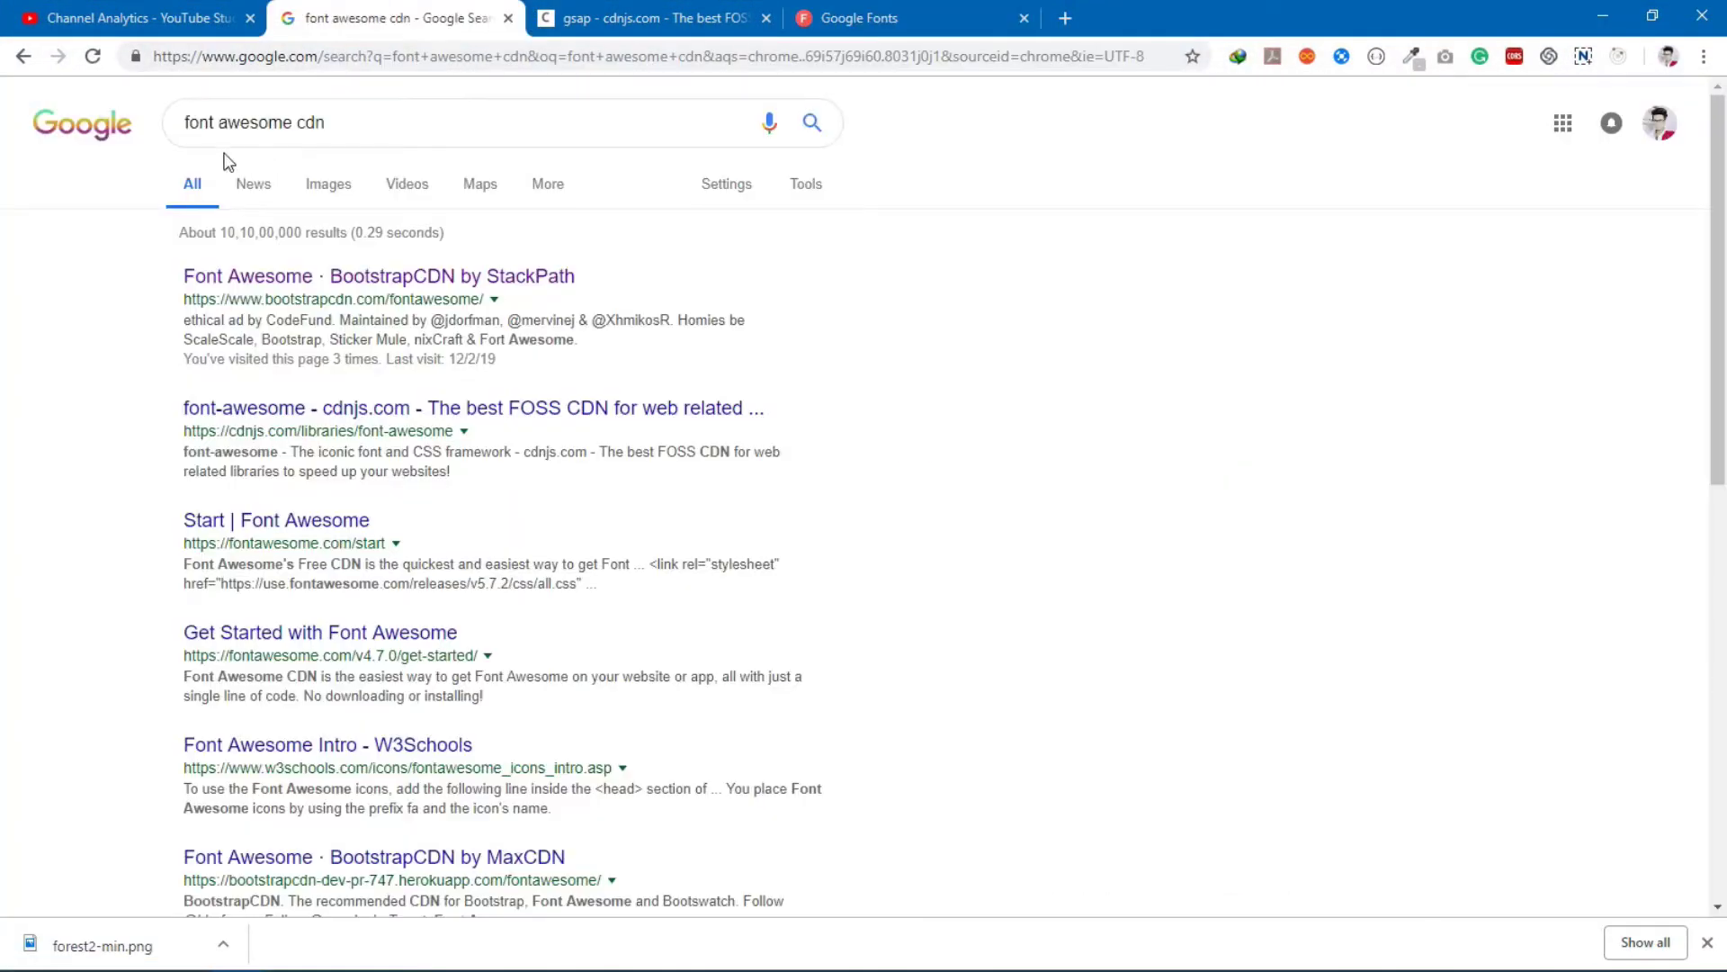
# Step: Open the BootstrapCDN Font Awesome result and copy the Font Awesome 4.7.0 CSS URL
pyautogui.tripleClick(298, 121)
pyautogui.click(129, 320)
pyautogui.click(245, 280)
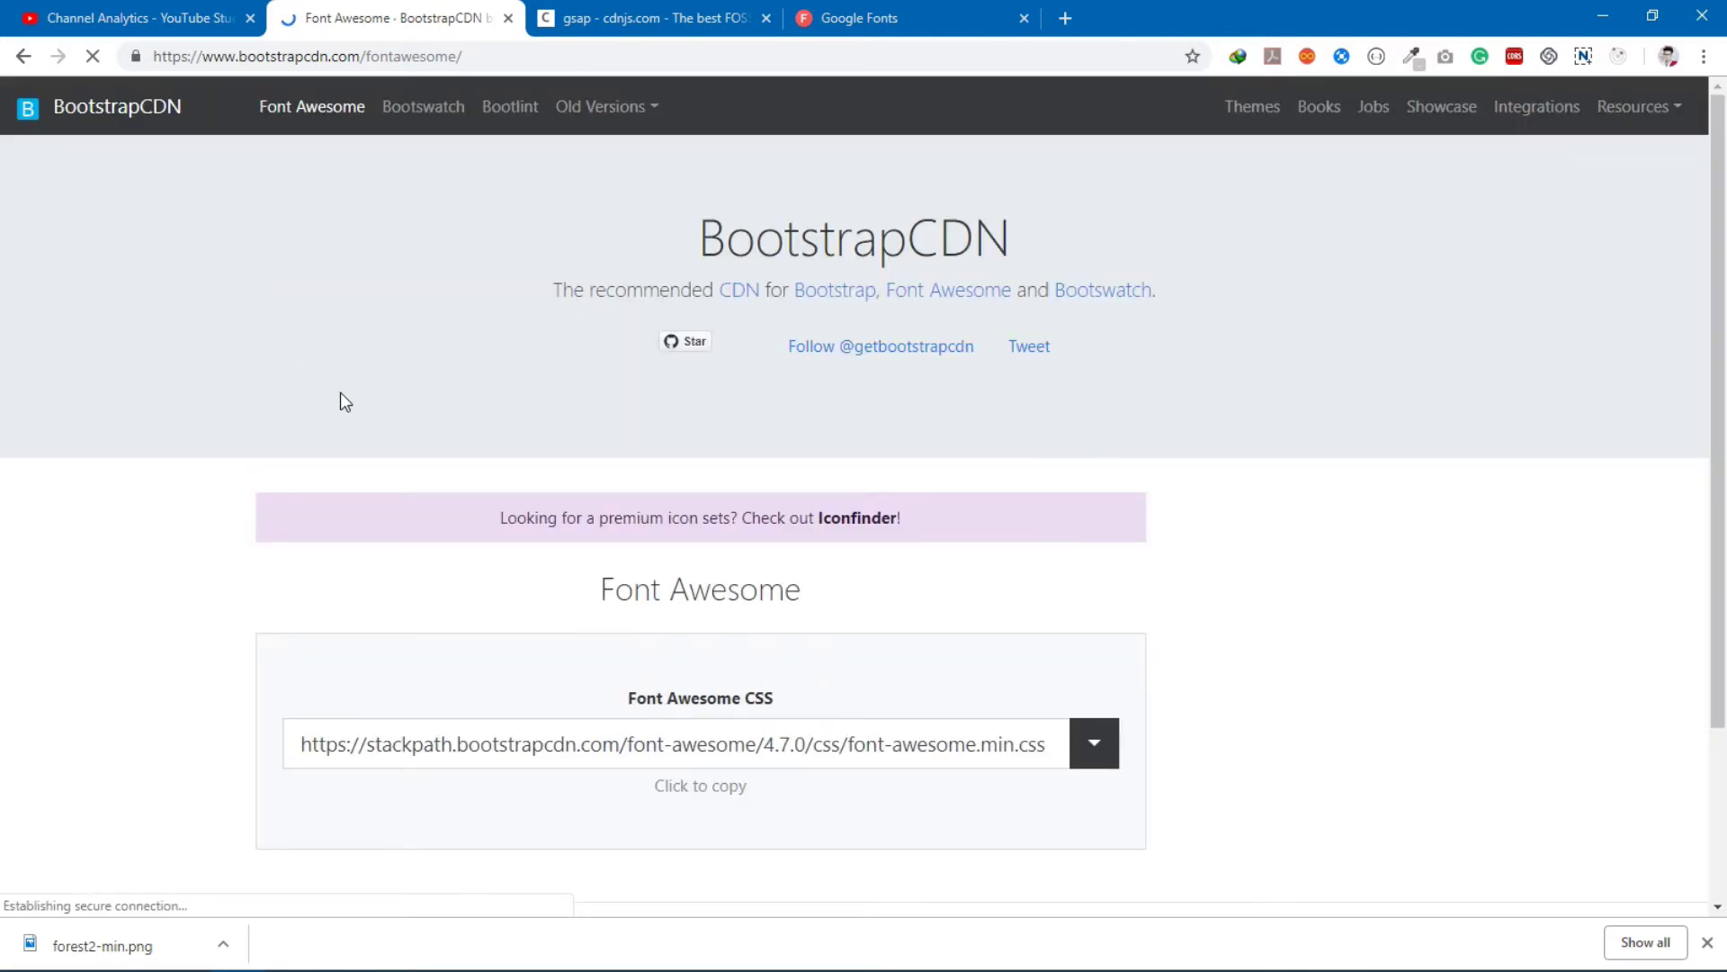
pyautogui.scroll(-2, 417, 649)
pyautogui.click(670, 529)
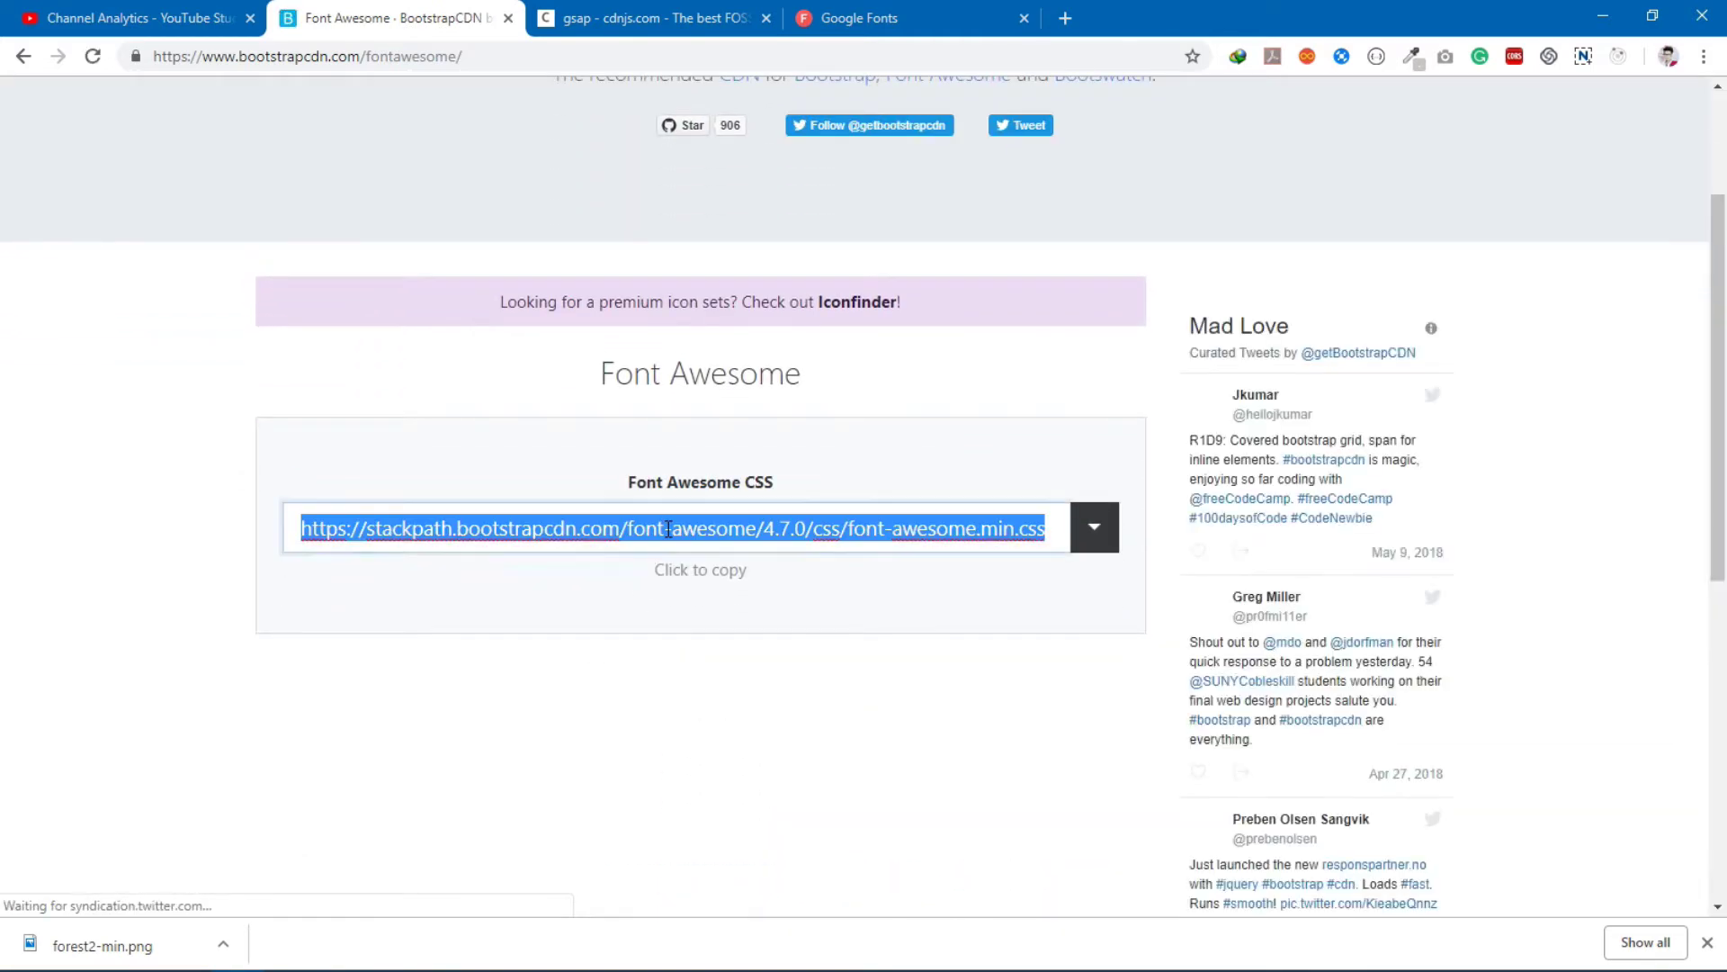
pyautogui.click(607, 951)
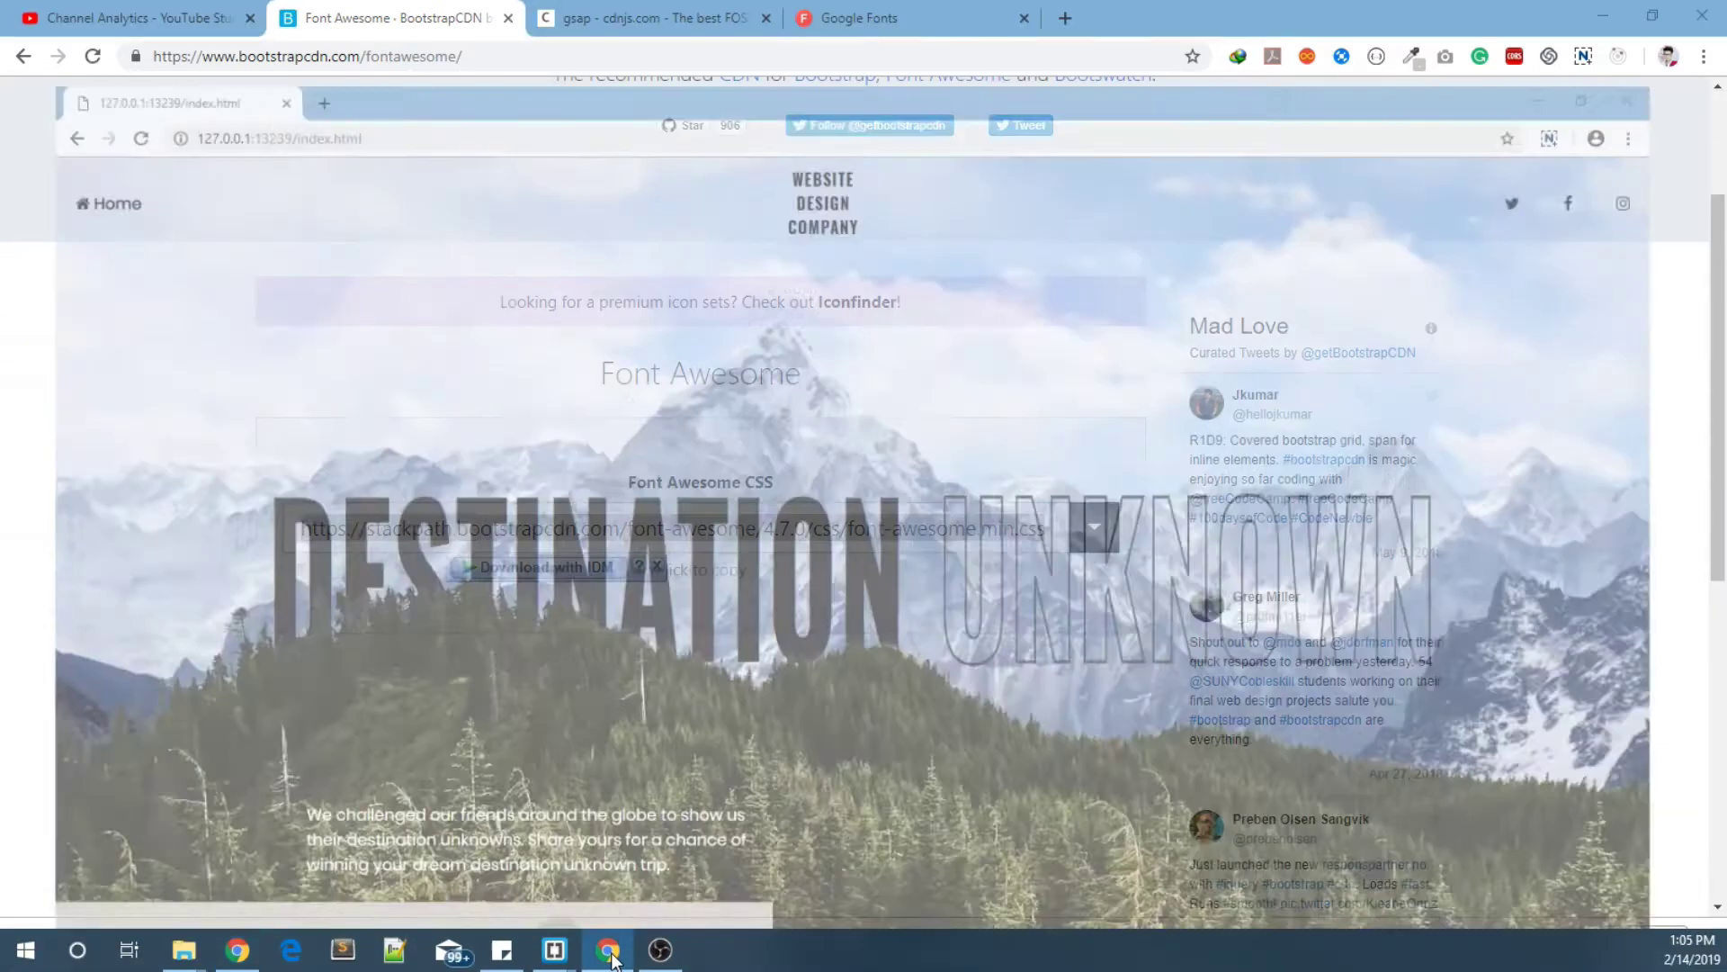
pyautogui.moveTo(554, 950)
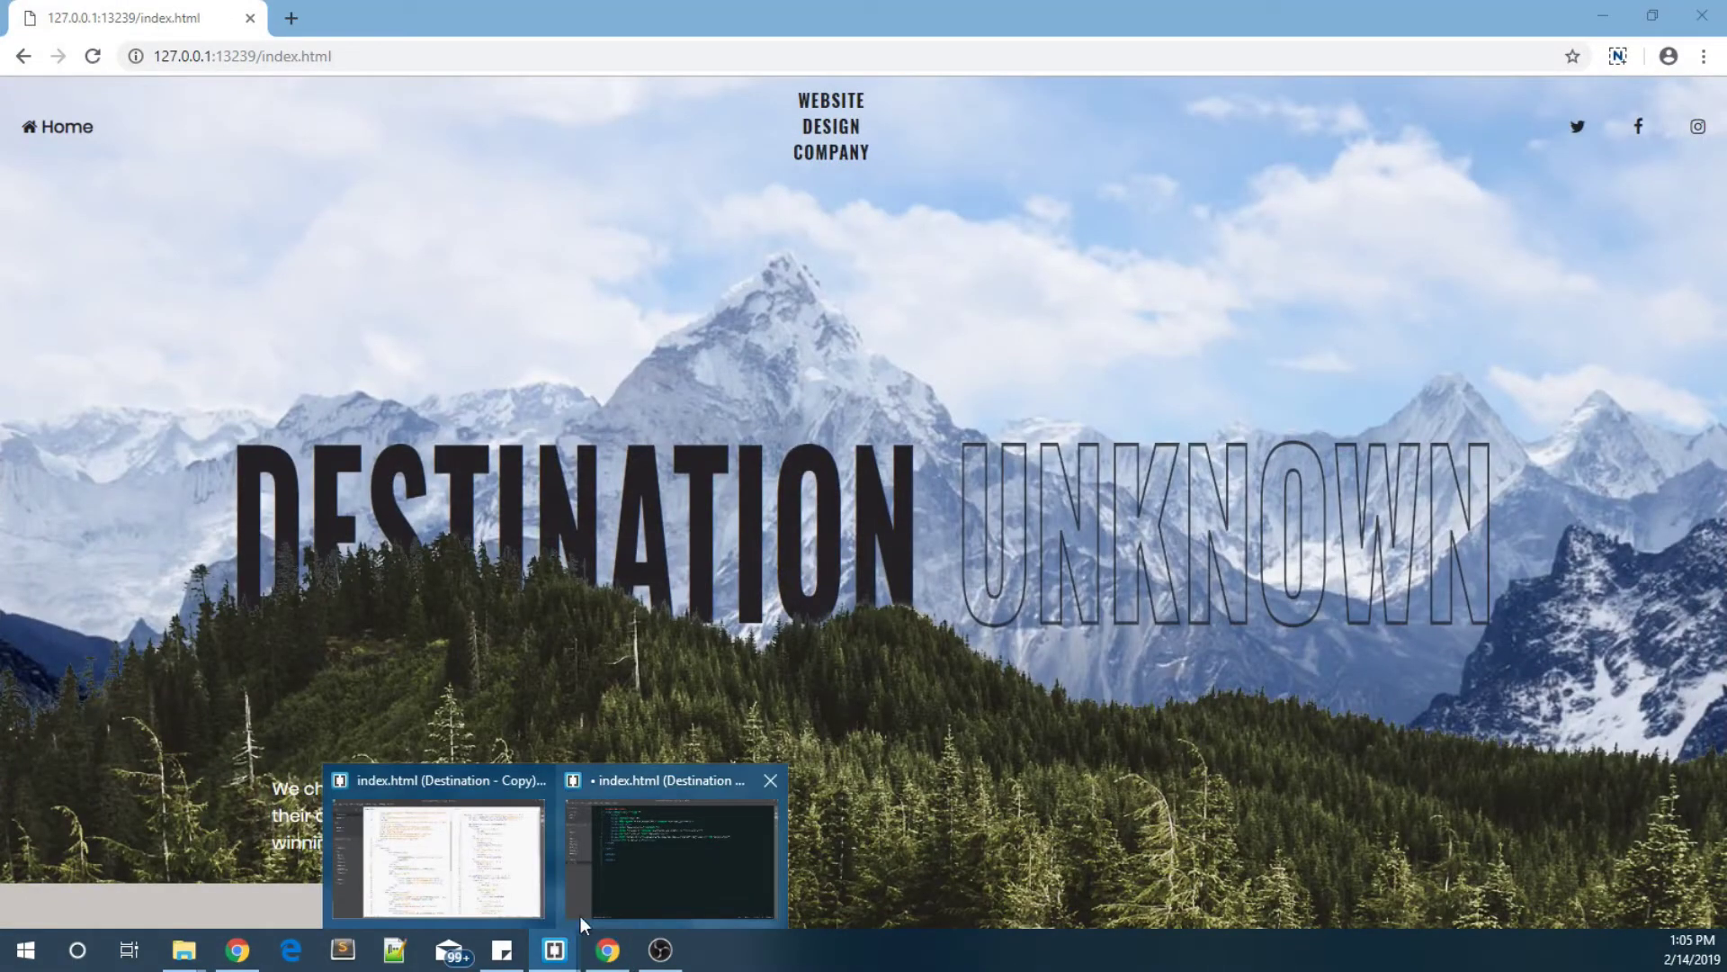
# Step: Add a link tag with the Font Awesome 4.7.0 URL and rel="stylesheet" below Google Fonts
pyautogui.click(628, 844)
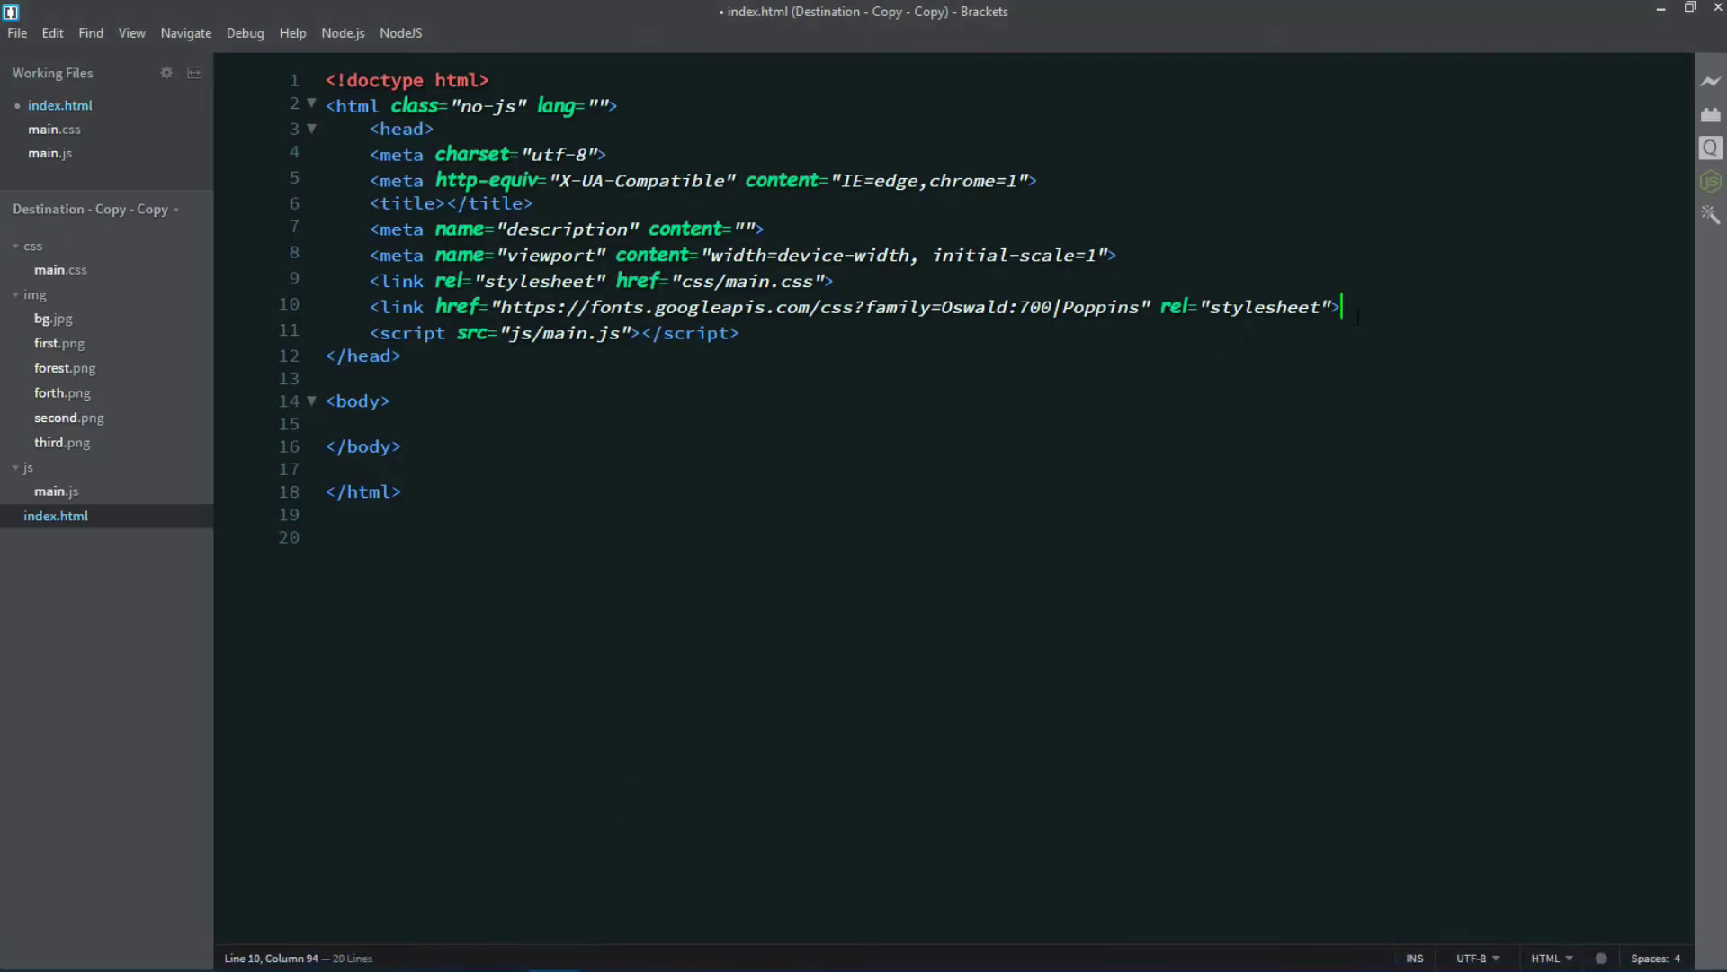
pyautogui.press('Return')
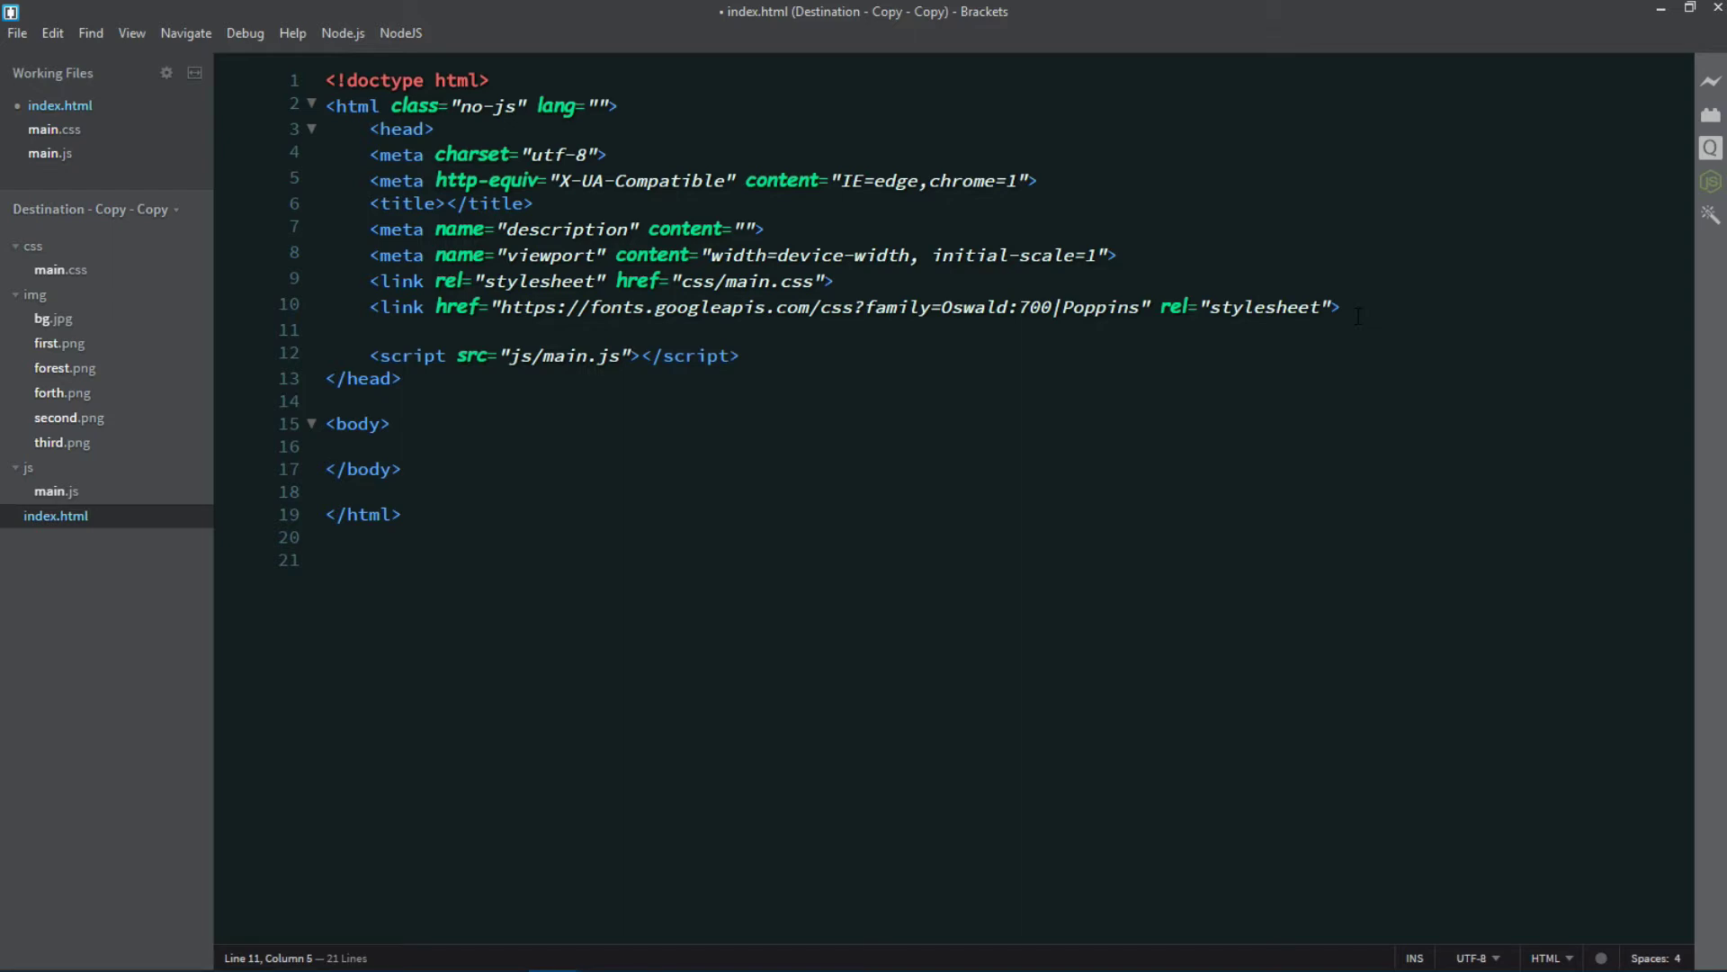
pyautogui.write('<link ')
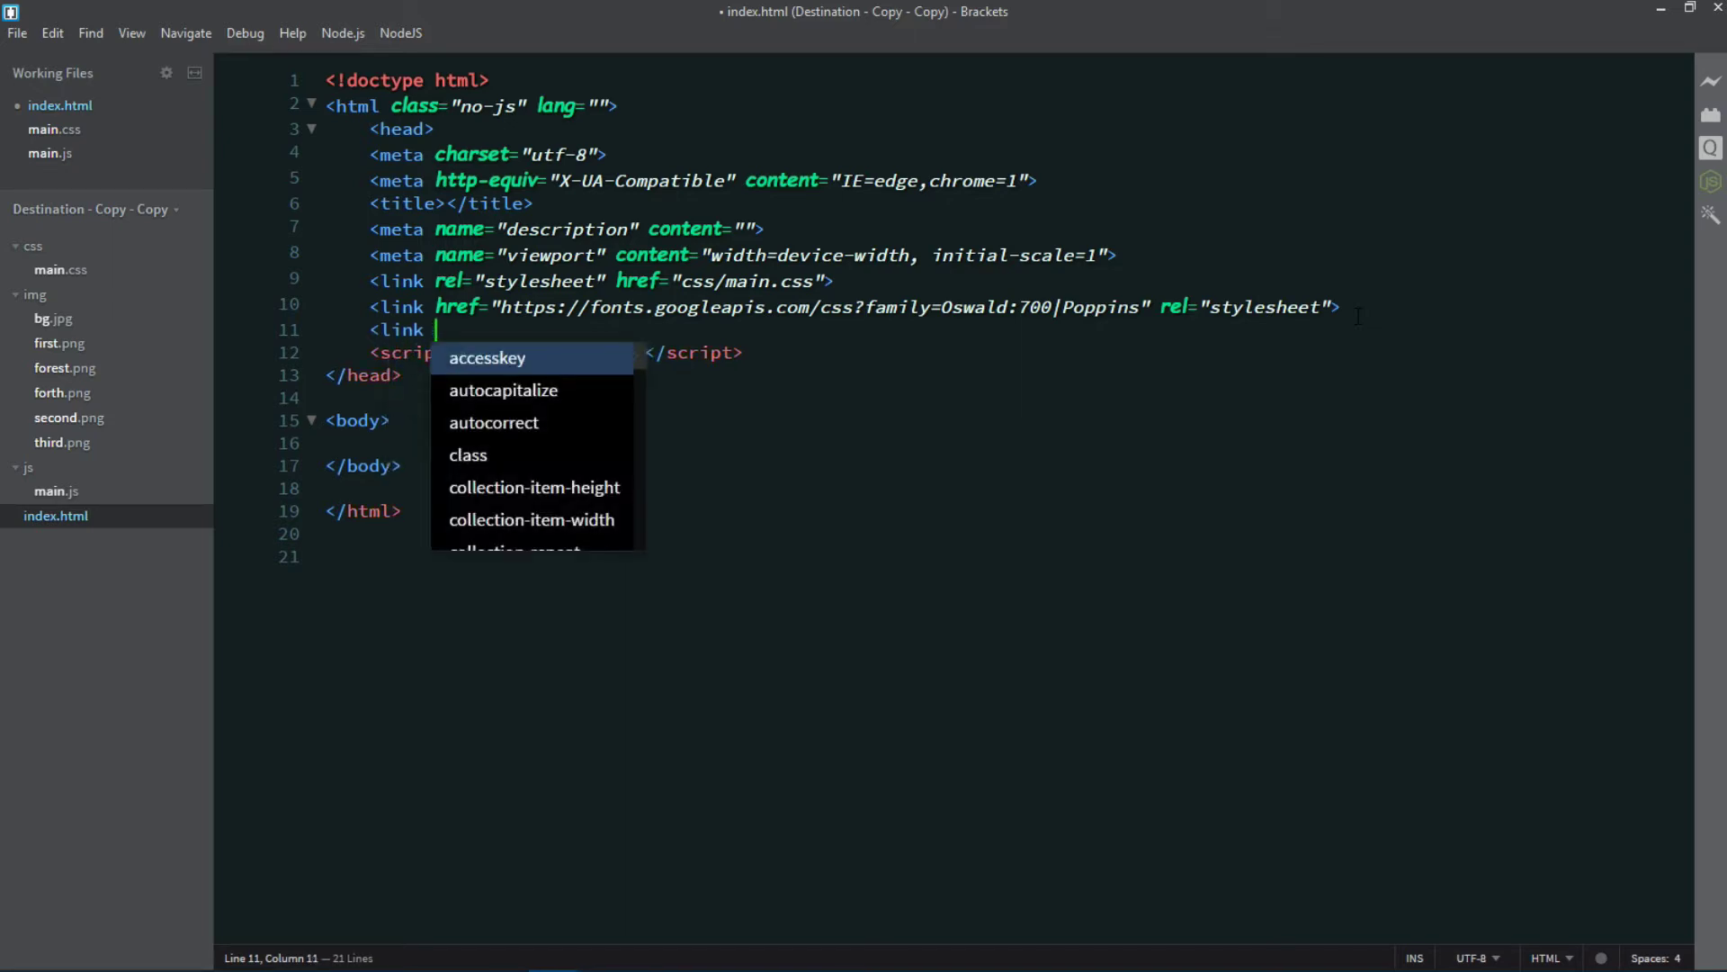
pyautogui.write('href=')
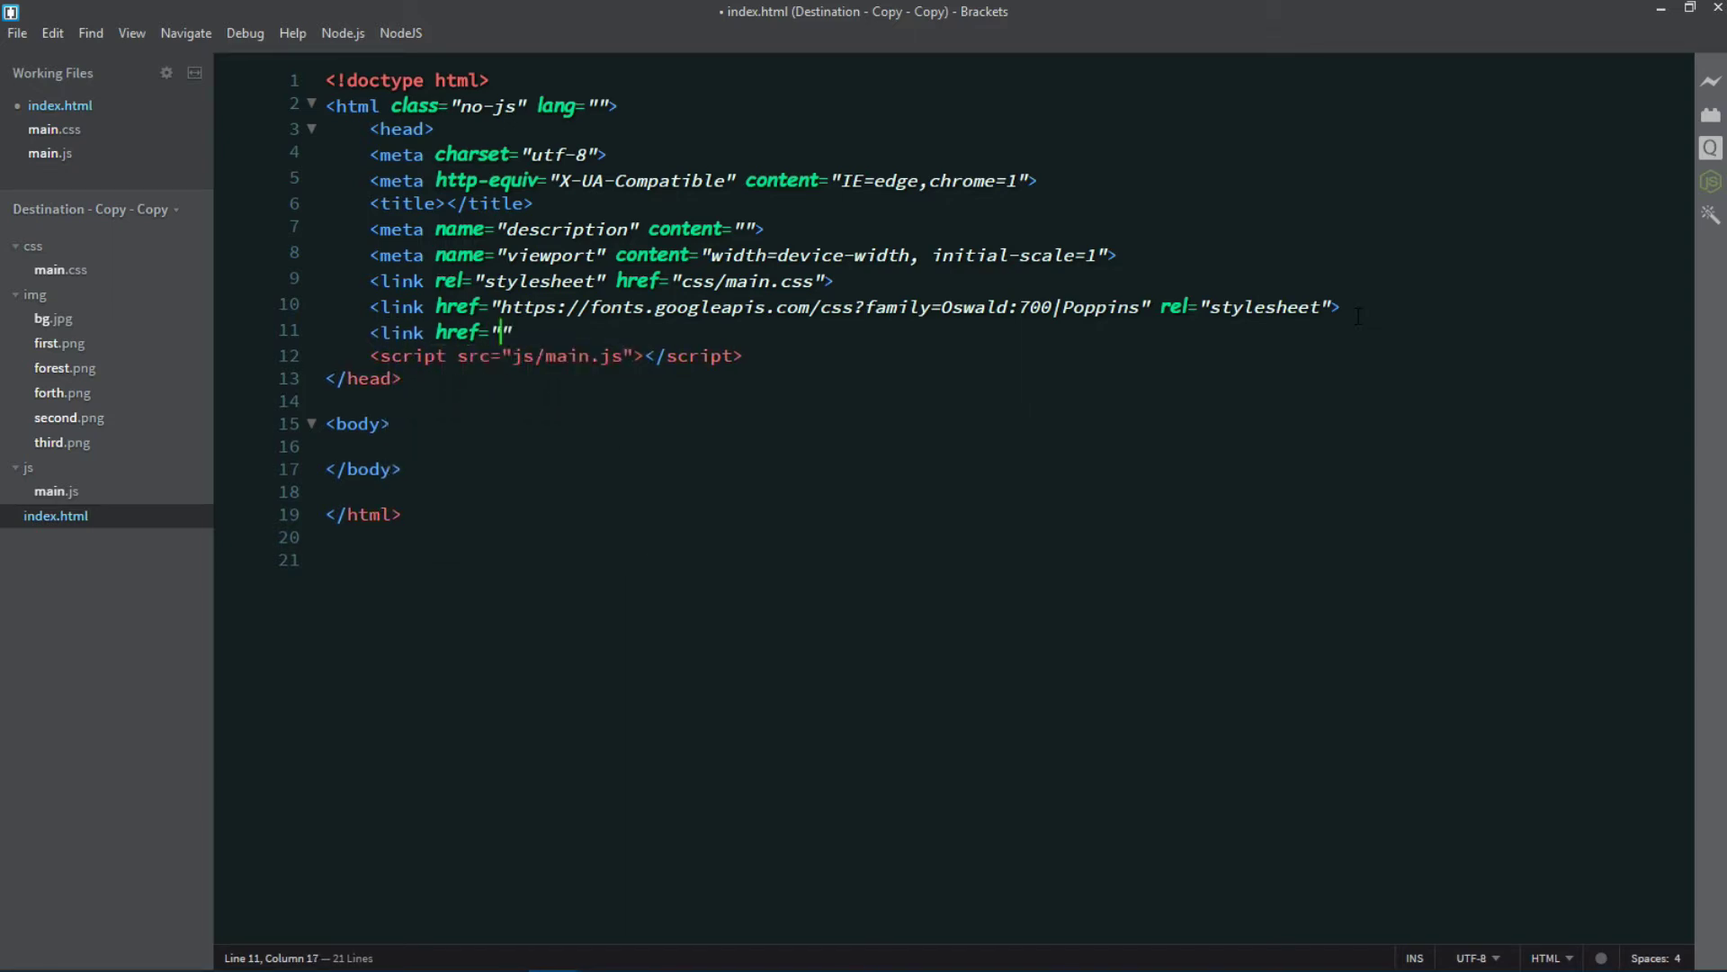
pyautogui.write('https://stackpath.bootstrapcdn.com/font-awesome/4.7.0/css/font-awesome.min.css')
pyautogui.press('Right')
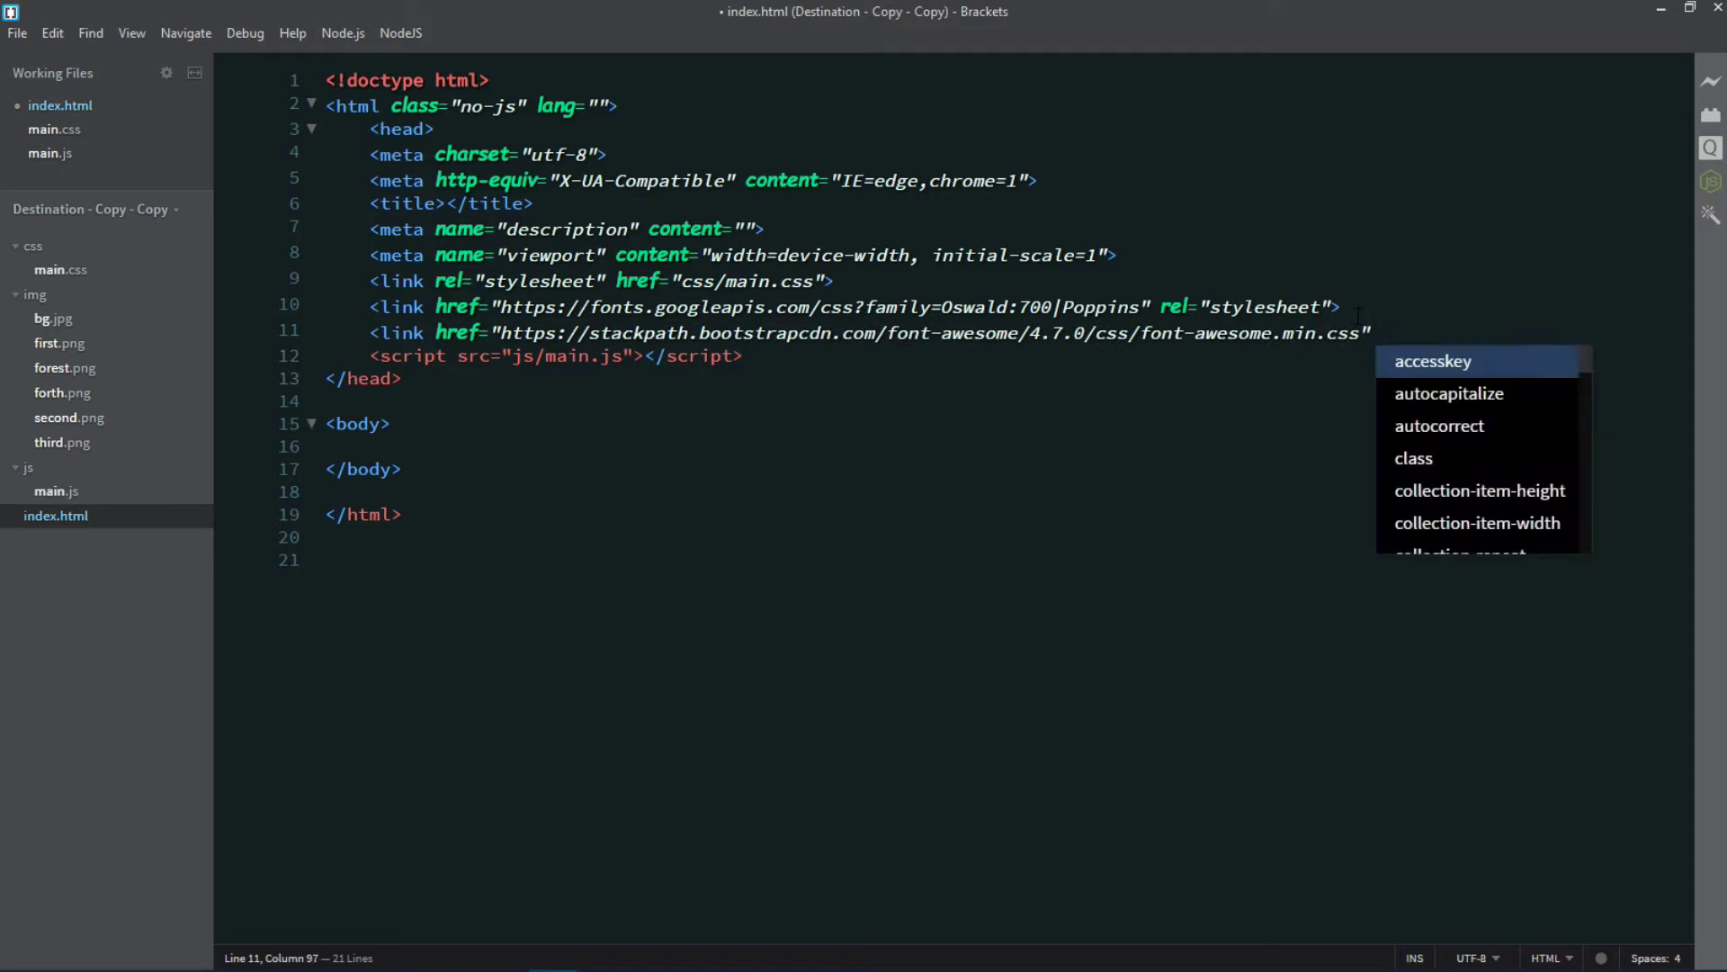
pyautogui.write('rel="s')
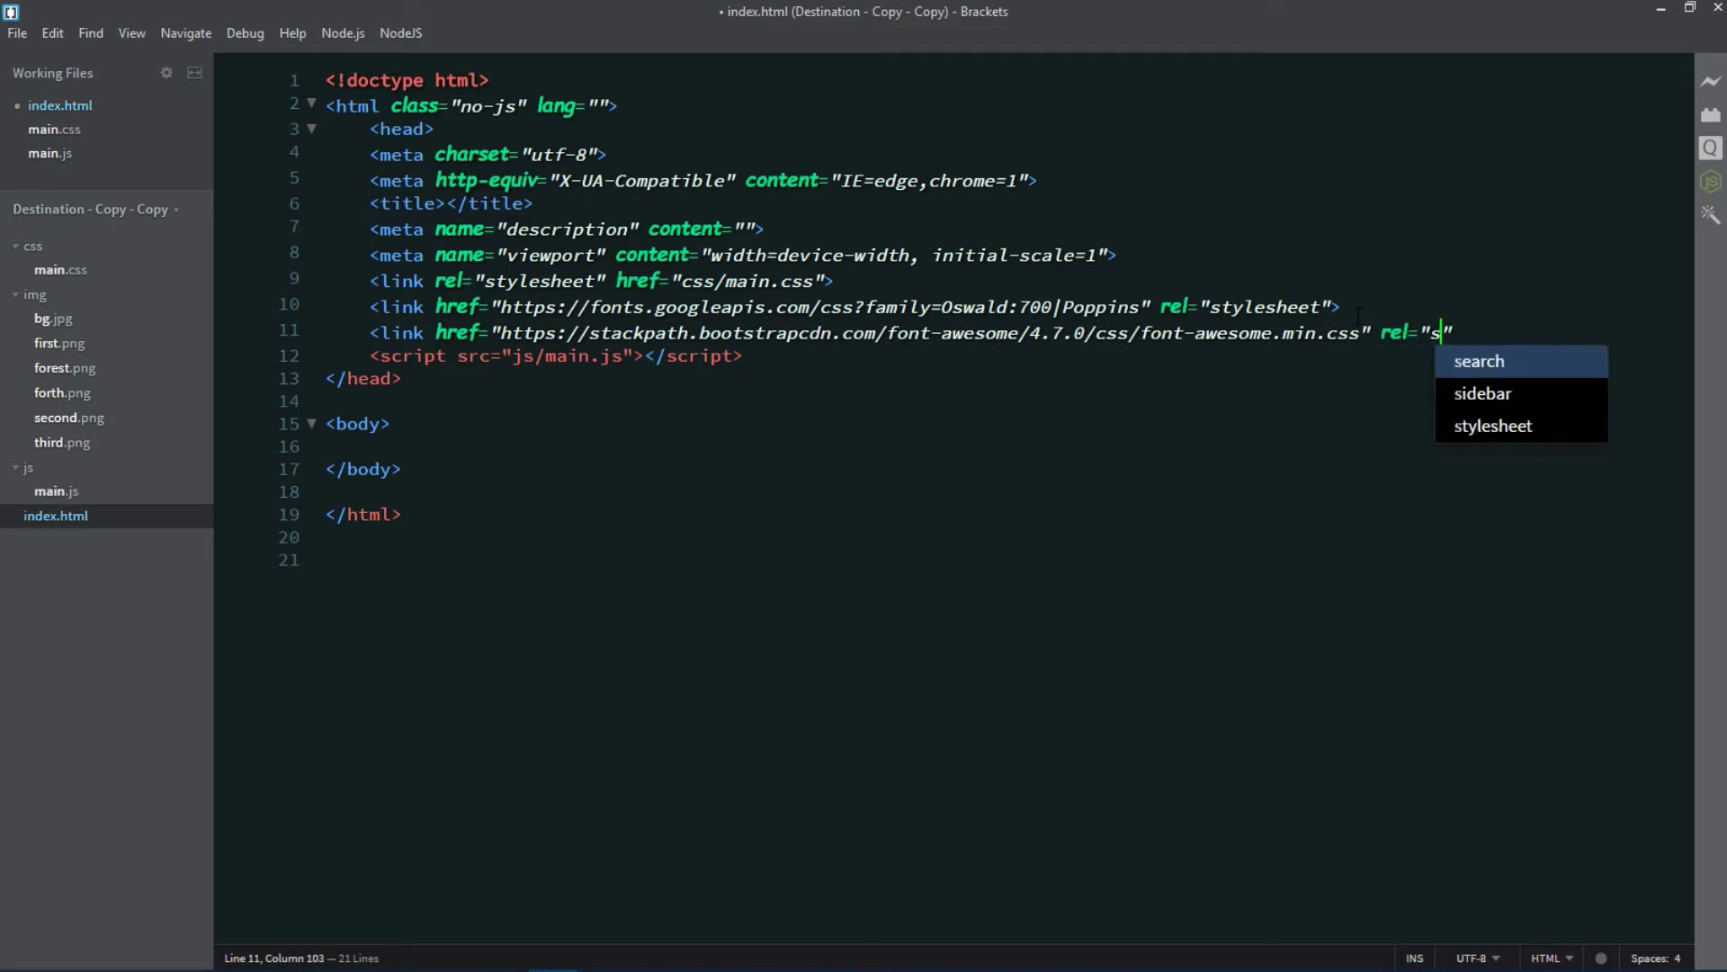
pyautogui.write('ty')
pyautogui.press('Return')
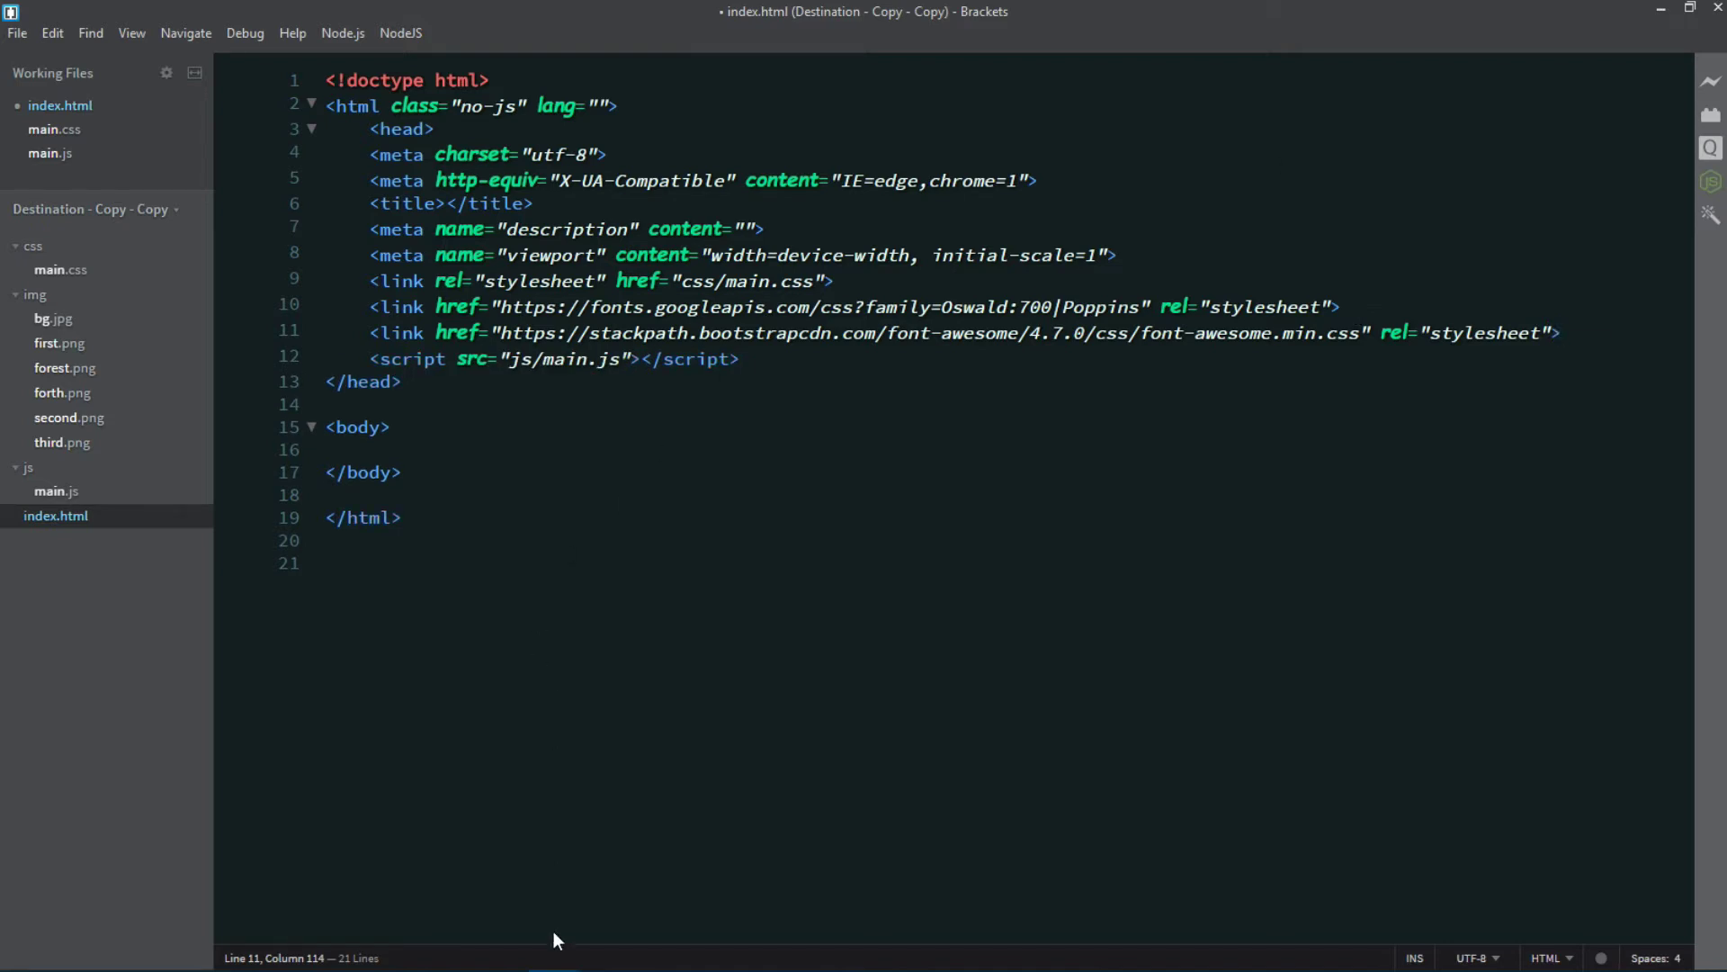
# Step: Open the GSAP 2.0.2 cdnjs page from the greensock tweenmax search and copy TweenMax.min.js
pyautogui.click(240, 951)
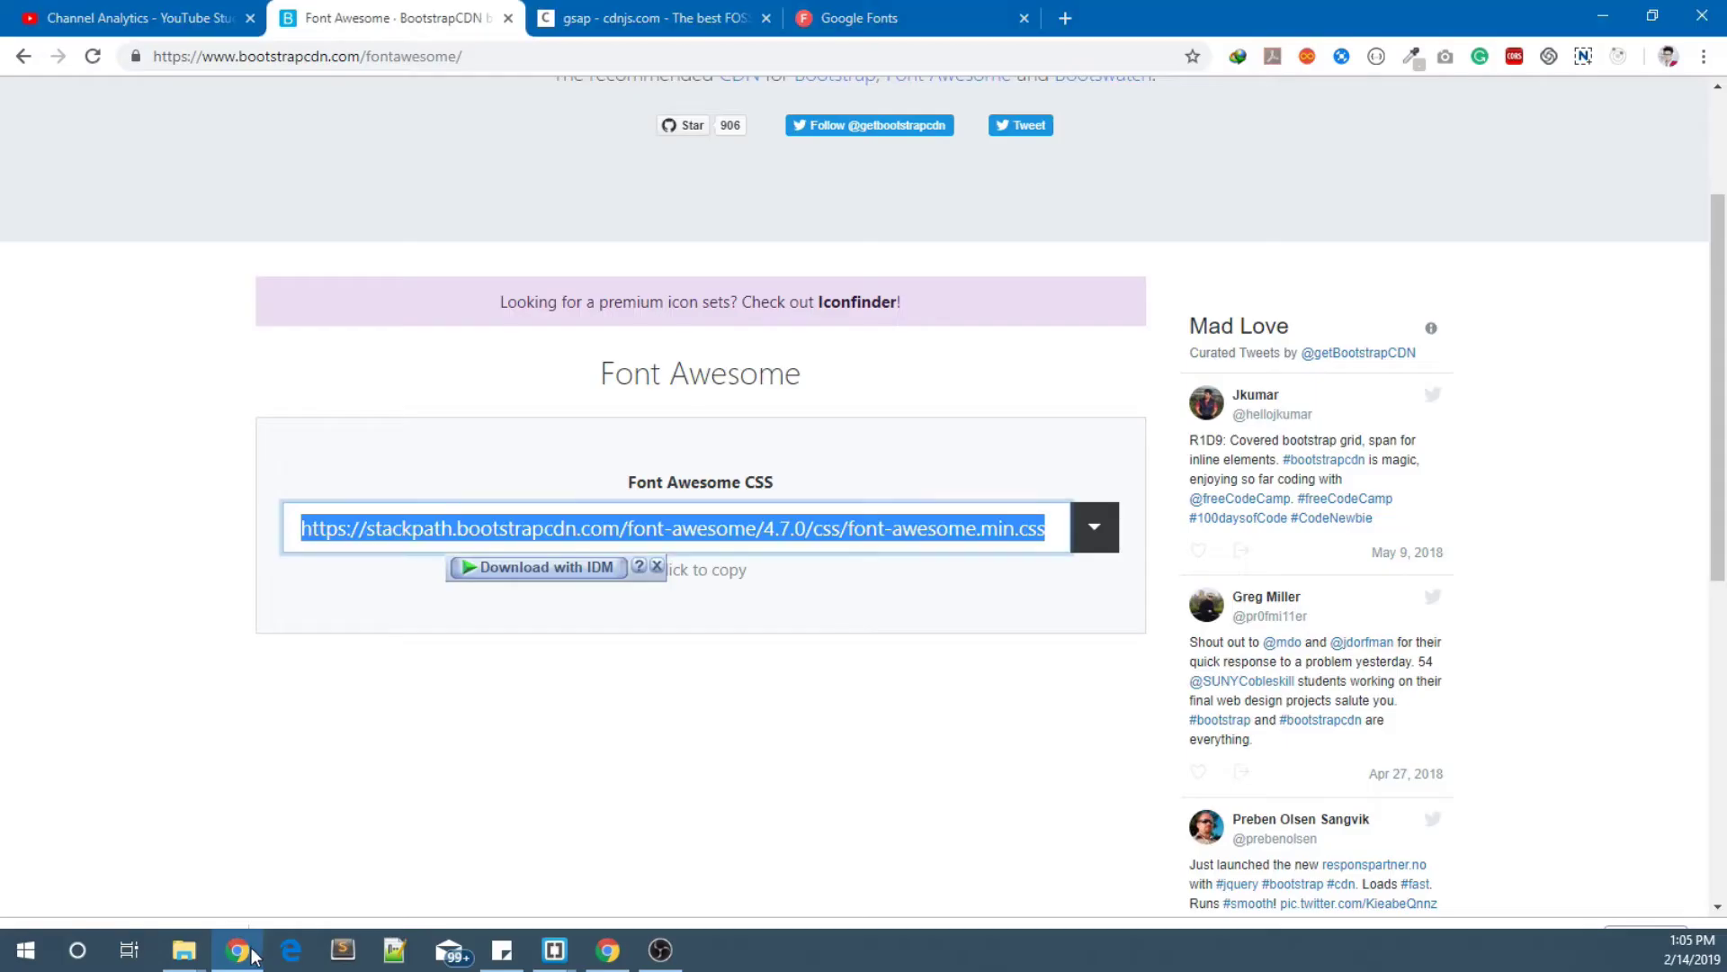
pyautogui.click(609, 16)
pyautogui.scroll(2, 363, 340)
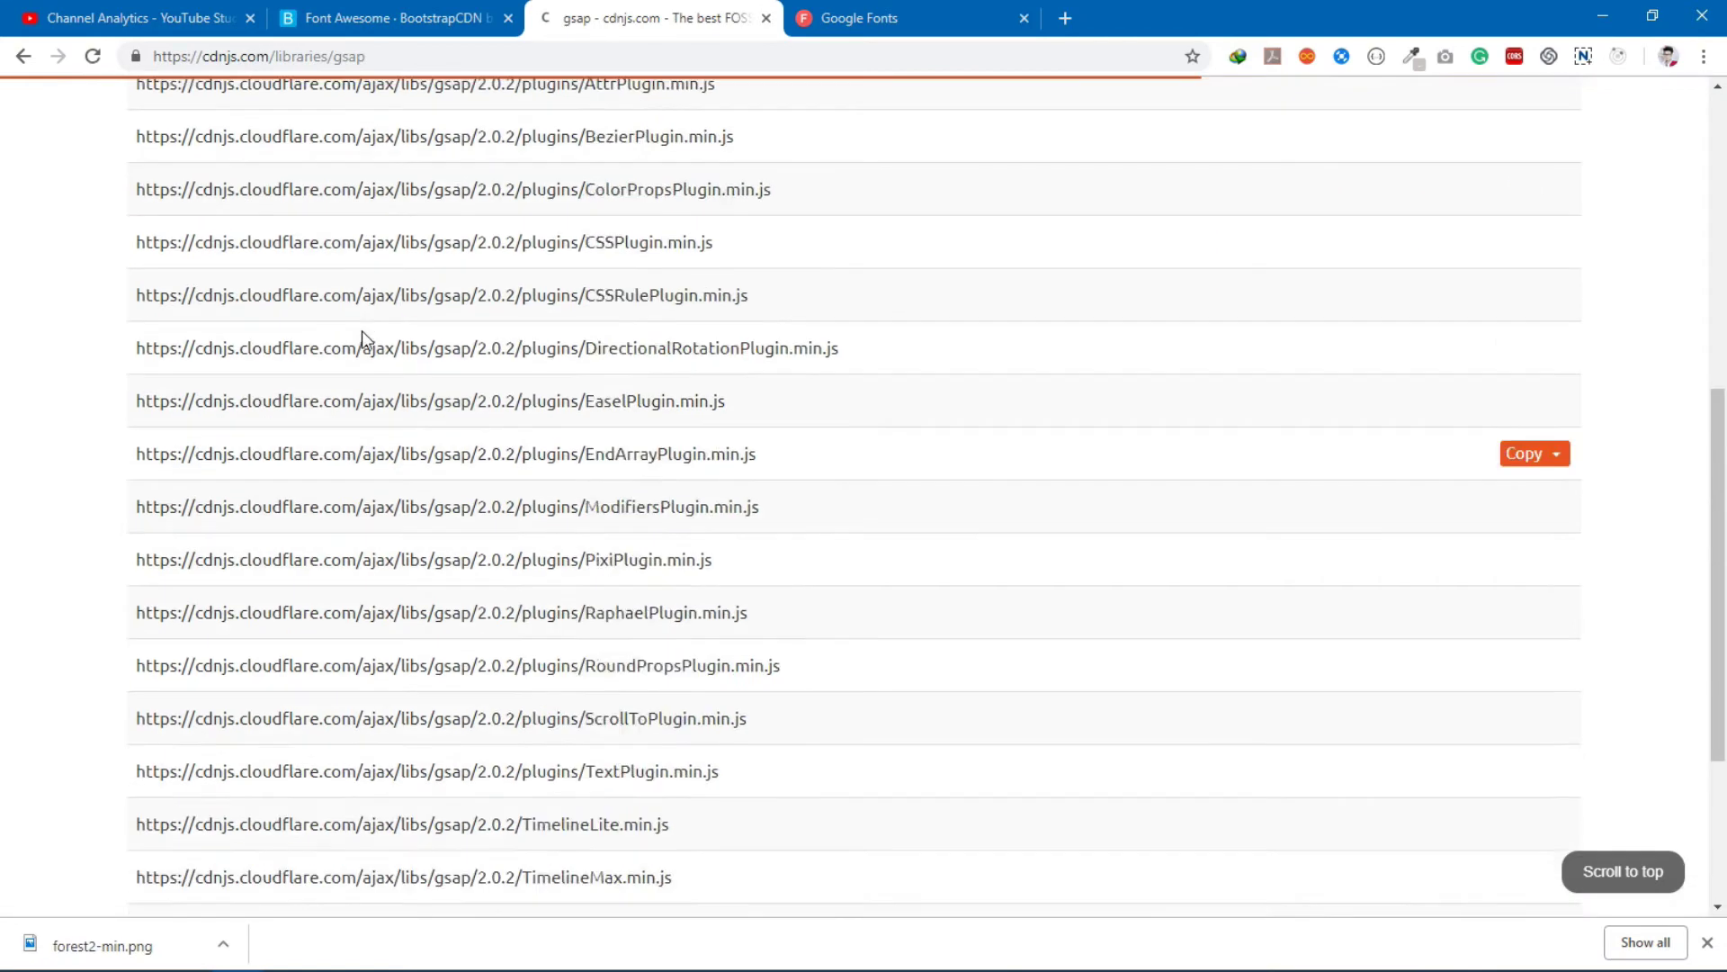
pyautogui.scroll(5, 362, 340)
pyautogui.click(18, 56)
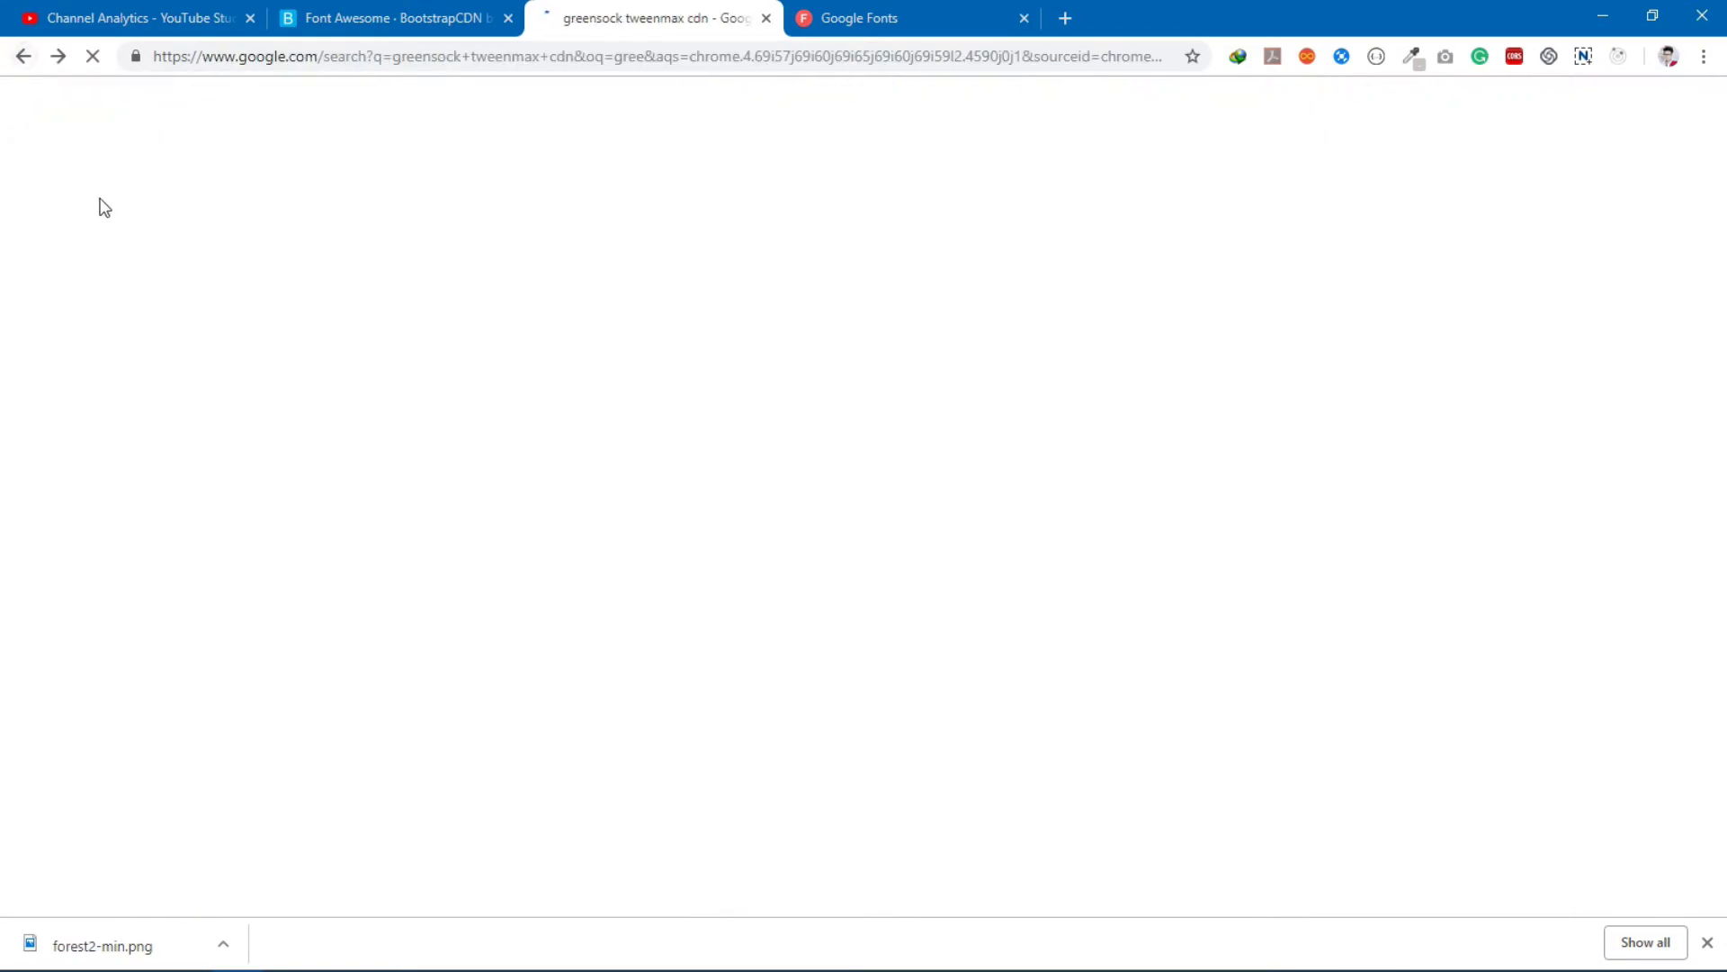
pyautogui.moveTo(184, 123); pyautogui.dragTo(419, 119)
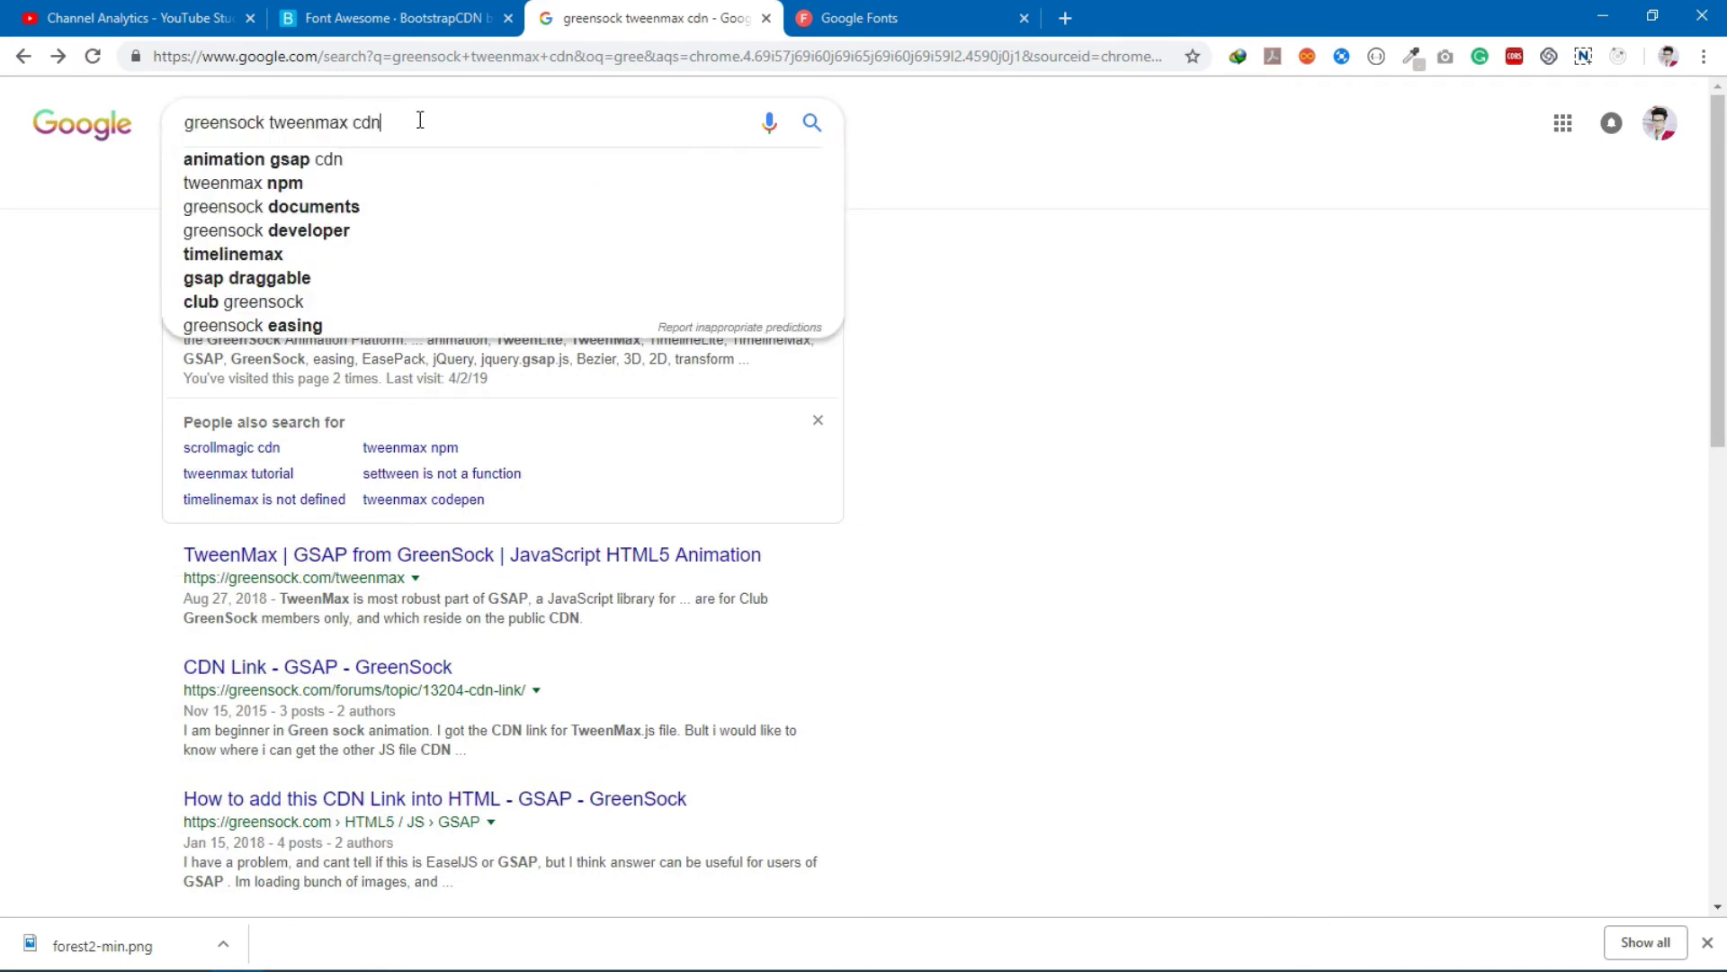
pyautogui.click(69, 385)
pyautogui.click(271, 285)
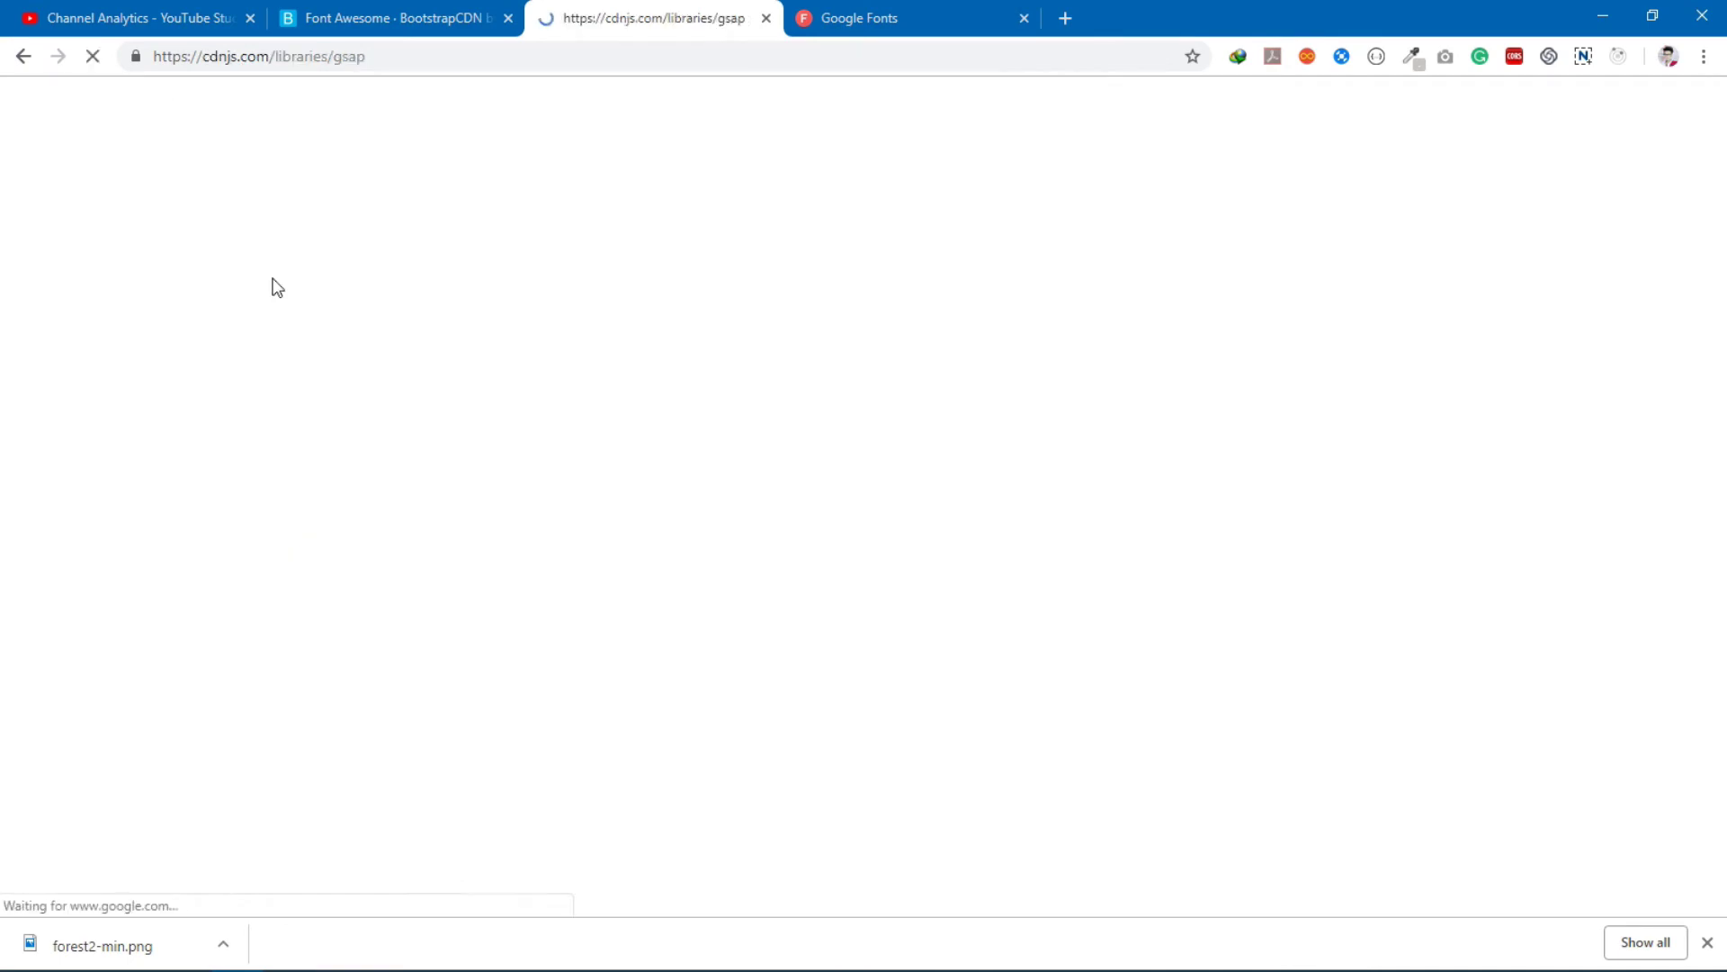
pyautogui.scroll(-1, 543, 383)
pyautogui.scroll(-3, 543, 375)
pyautogui.scroll(-3, 543, 376)
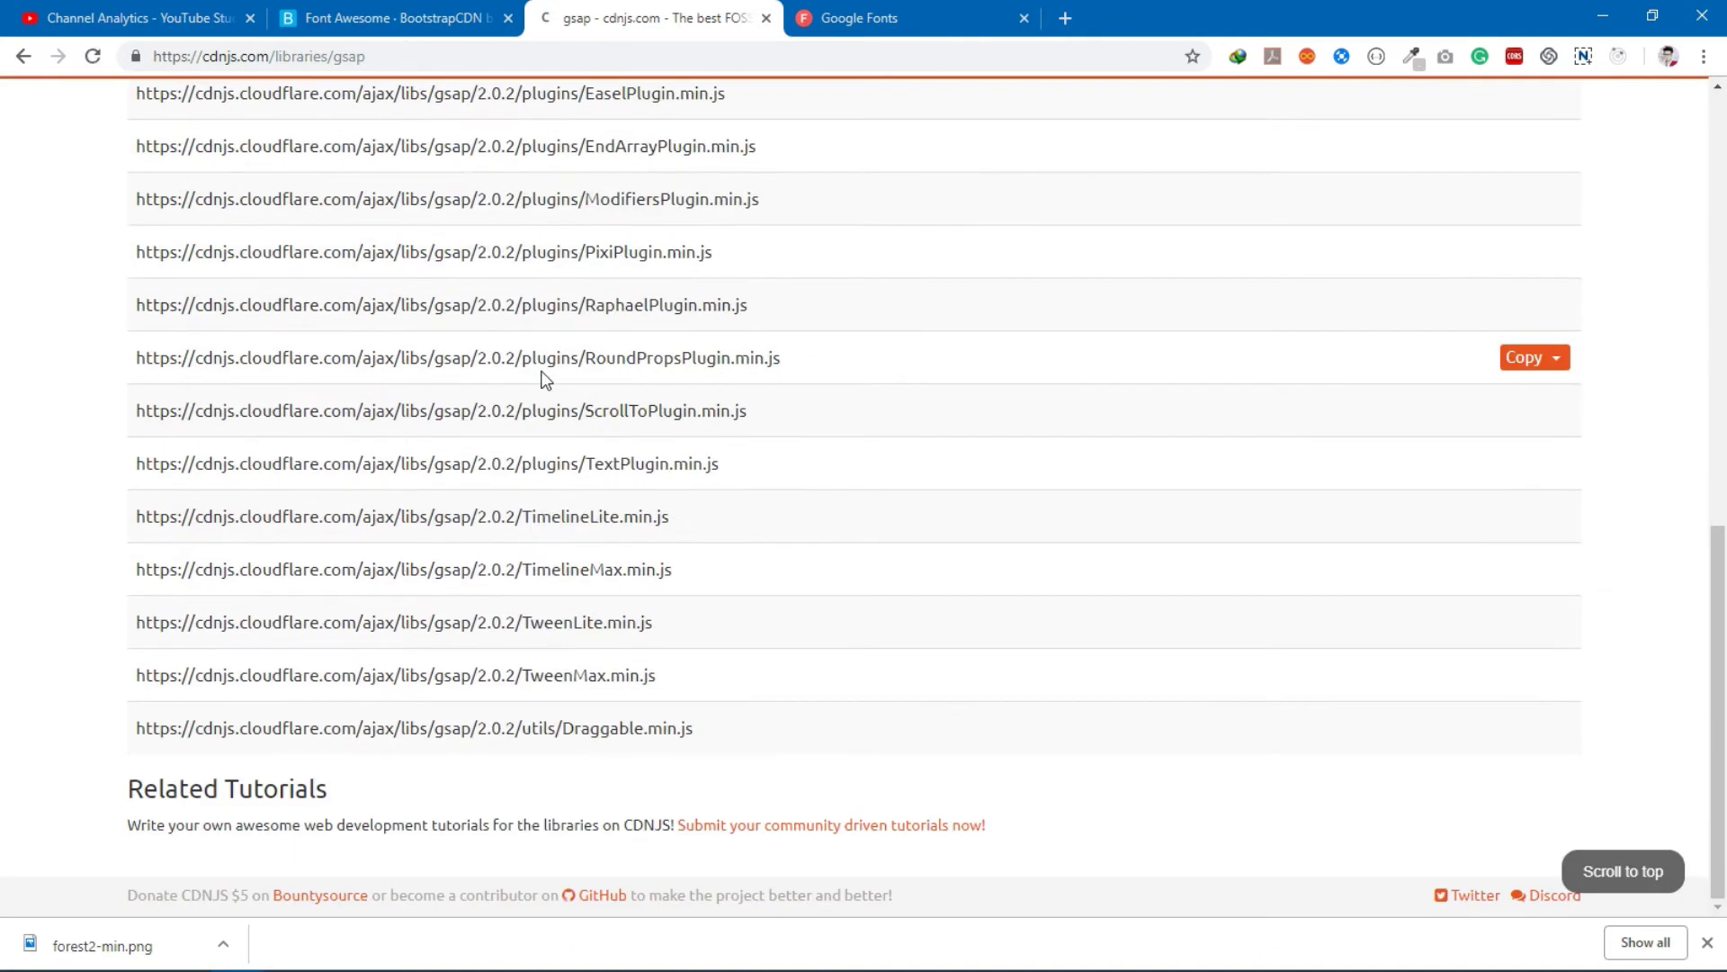
pyautogui.tripleClick(526, 679)
pyautogui.moveTo(526, 680); pyautogui.dragTo(740, 683)
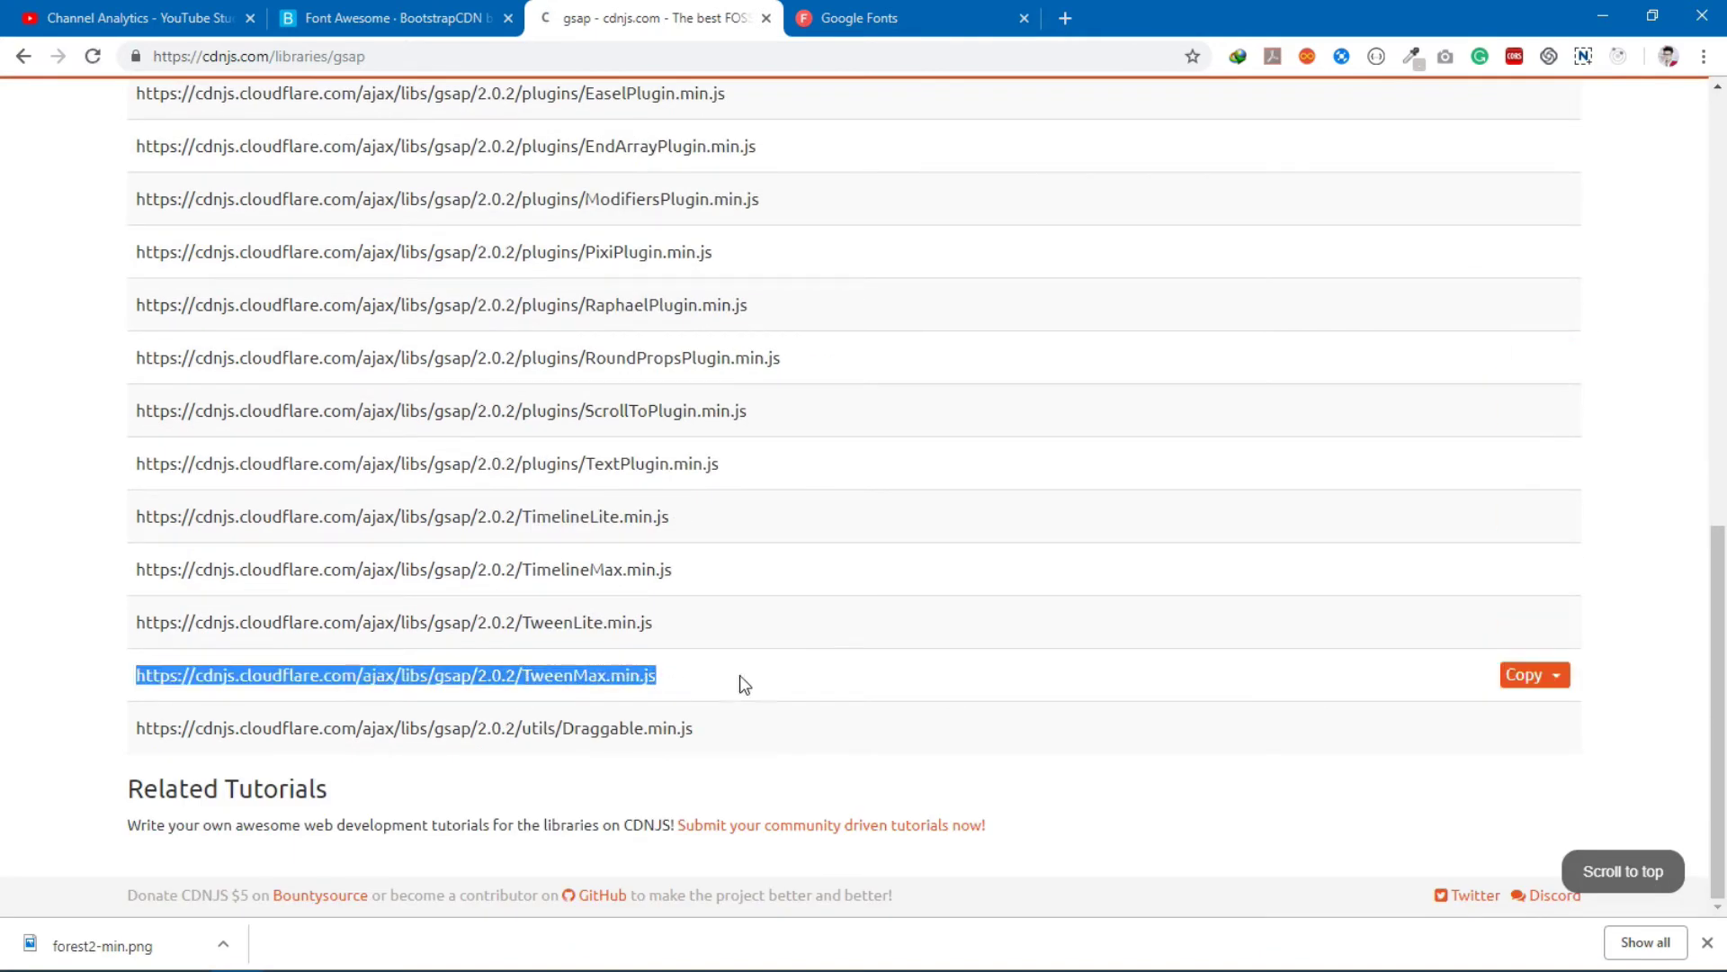
pyautogui.click(1533, 688)
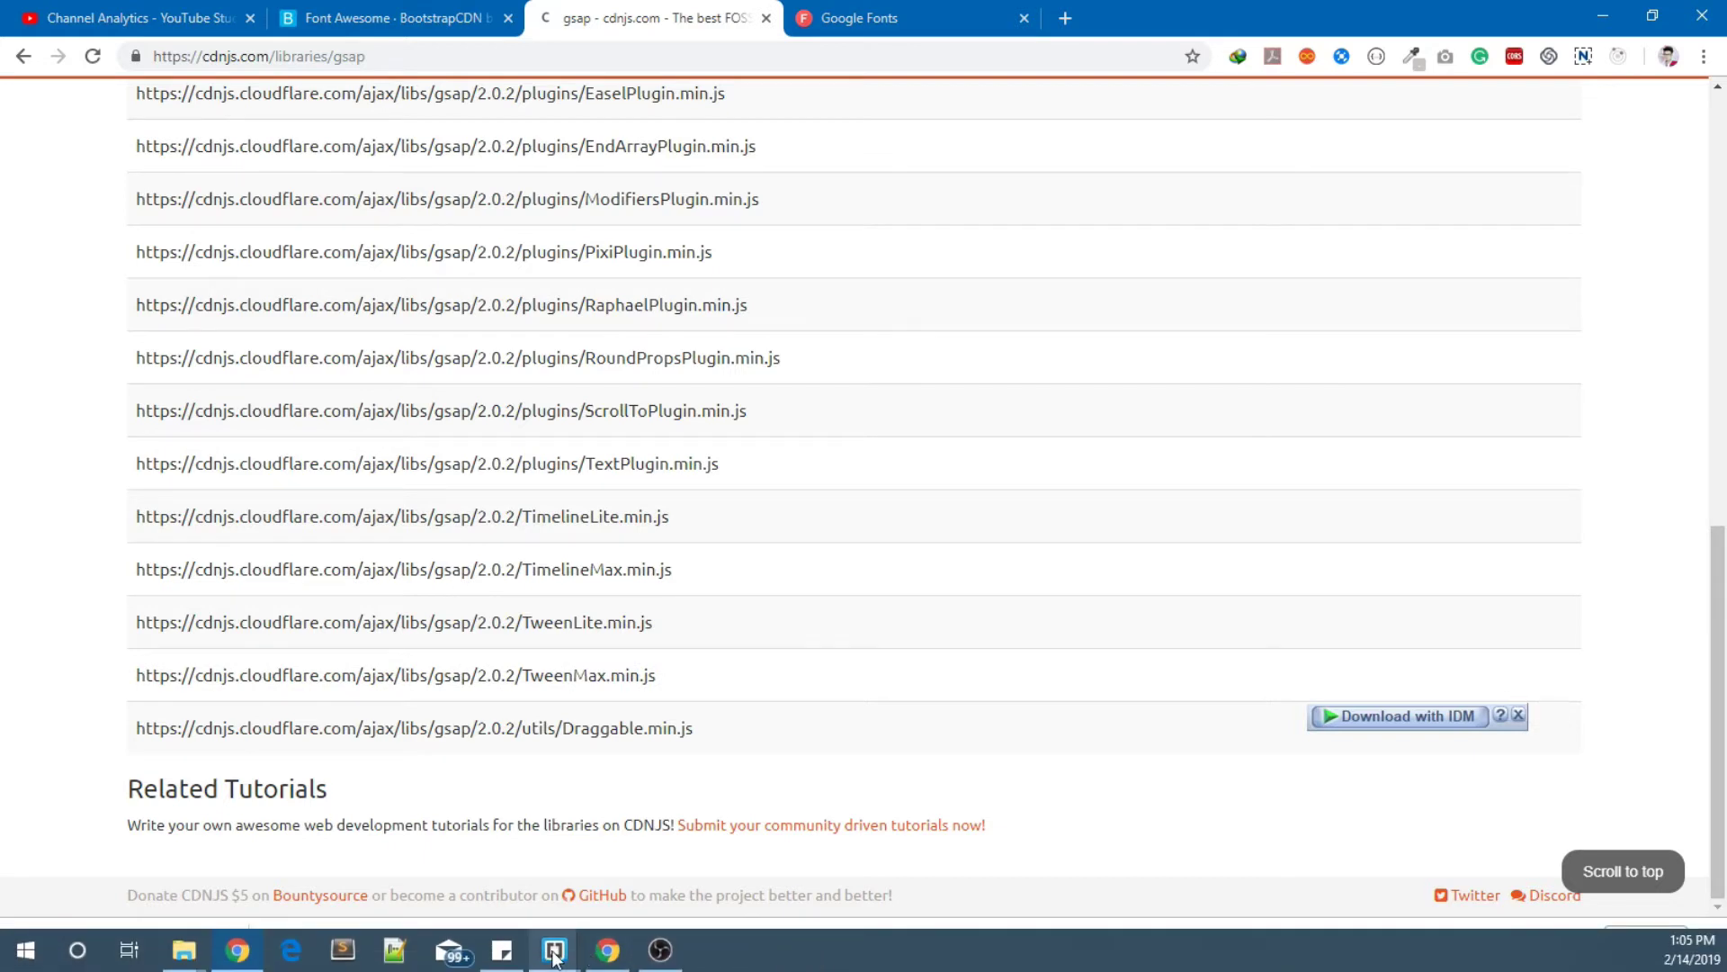
# Step: Add a script tag loading cdnjs TweenMax.min.js below the Font Awesome link, then save
pyautogui.moveTo(553, 950)
pyautogui.click(596, 868)
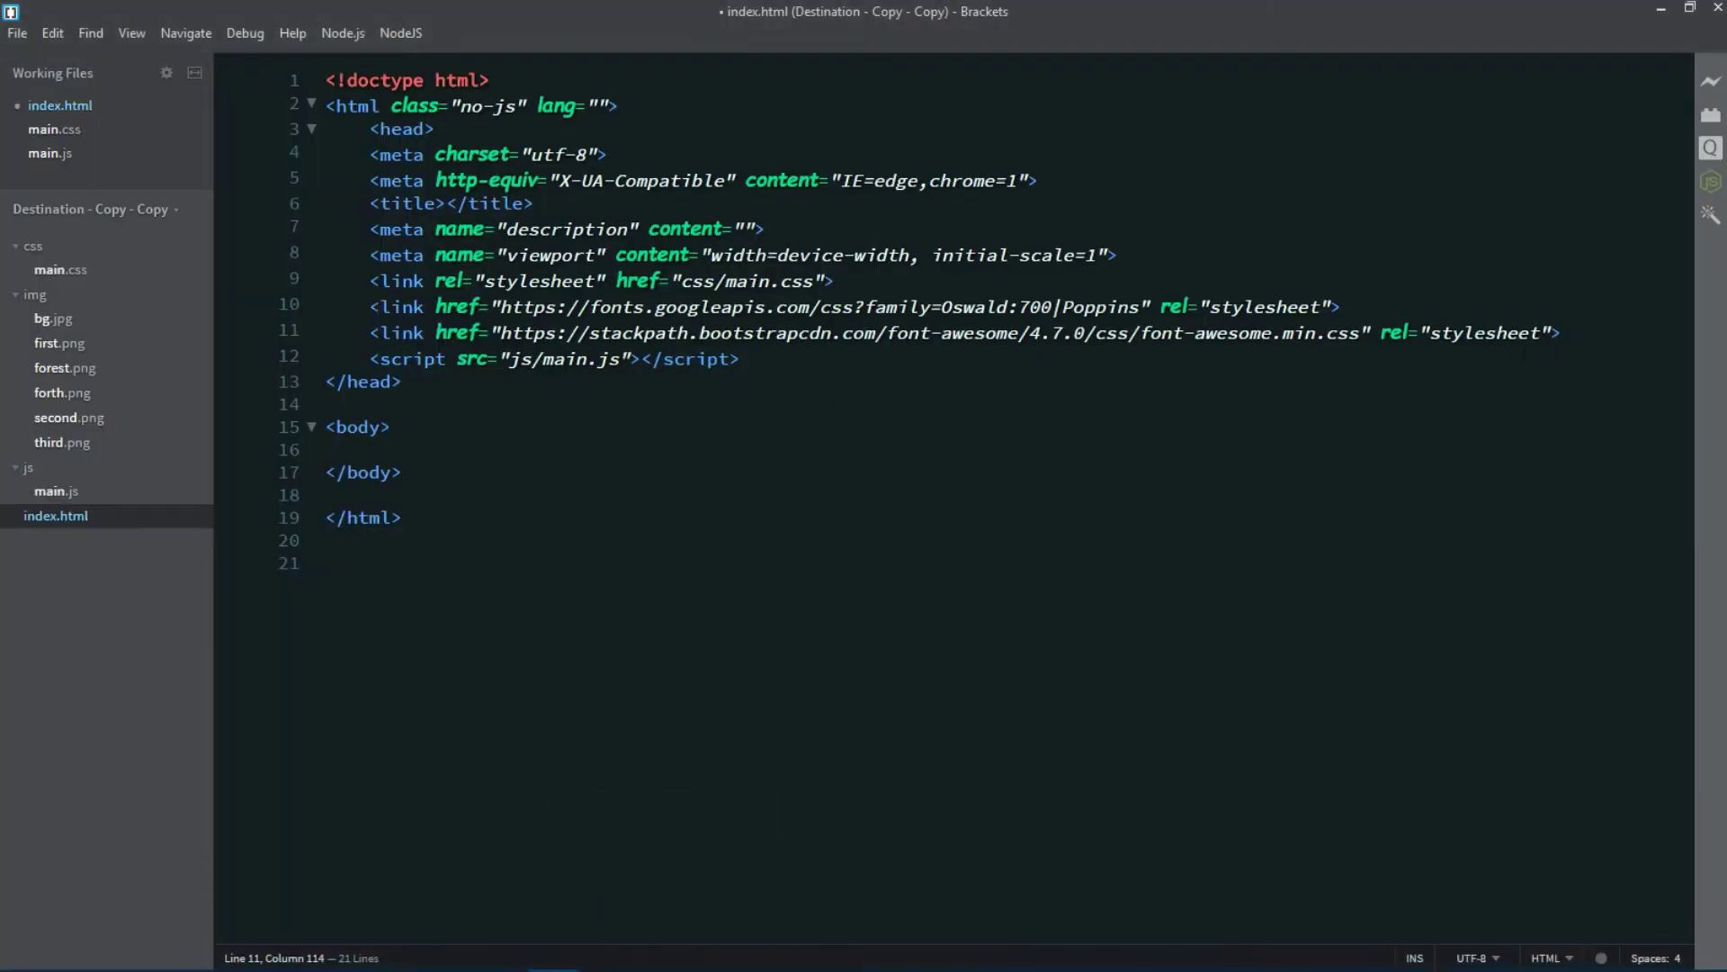
pyautogui.press('Return')
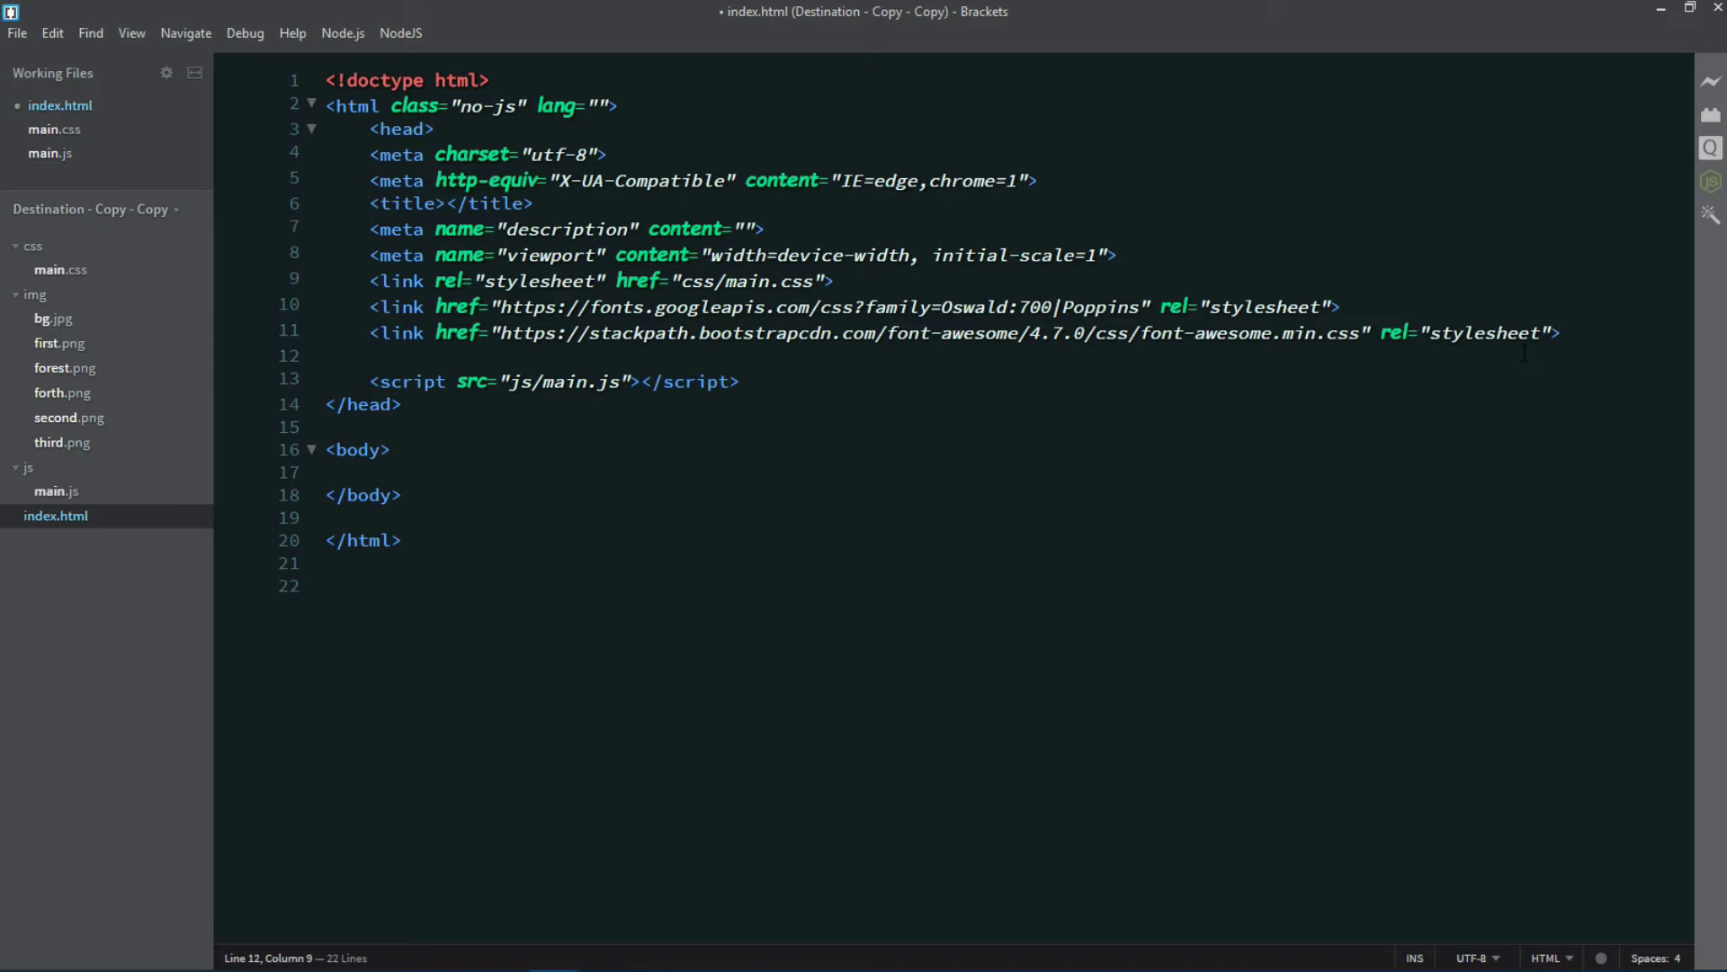
pyautogui.write('<scr')
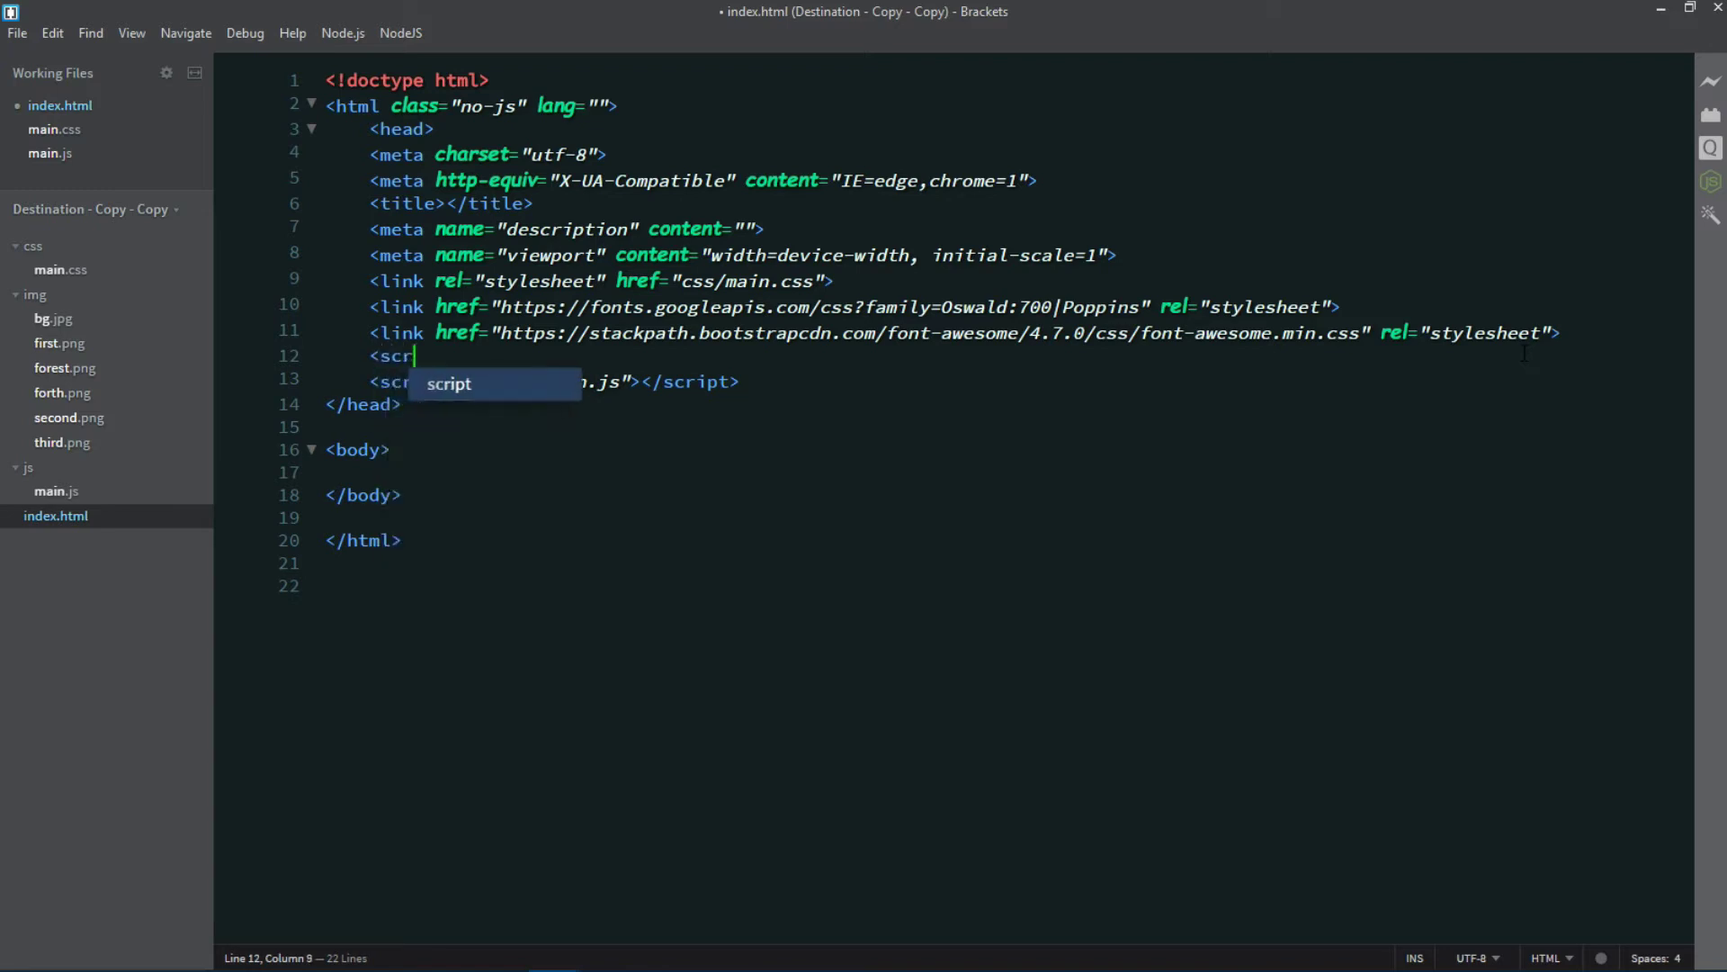
pyautogui.write('ipt sr')
pyautogui.press('Return')
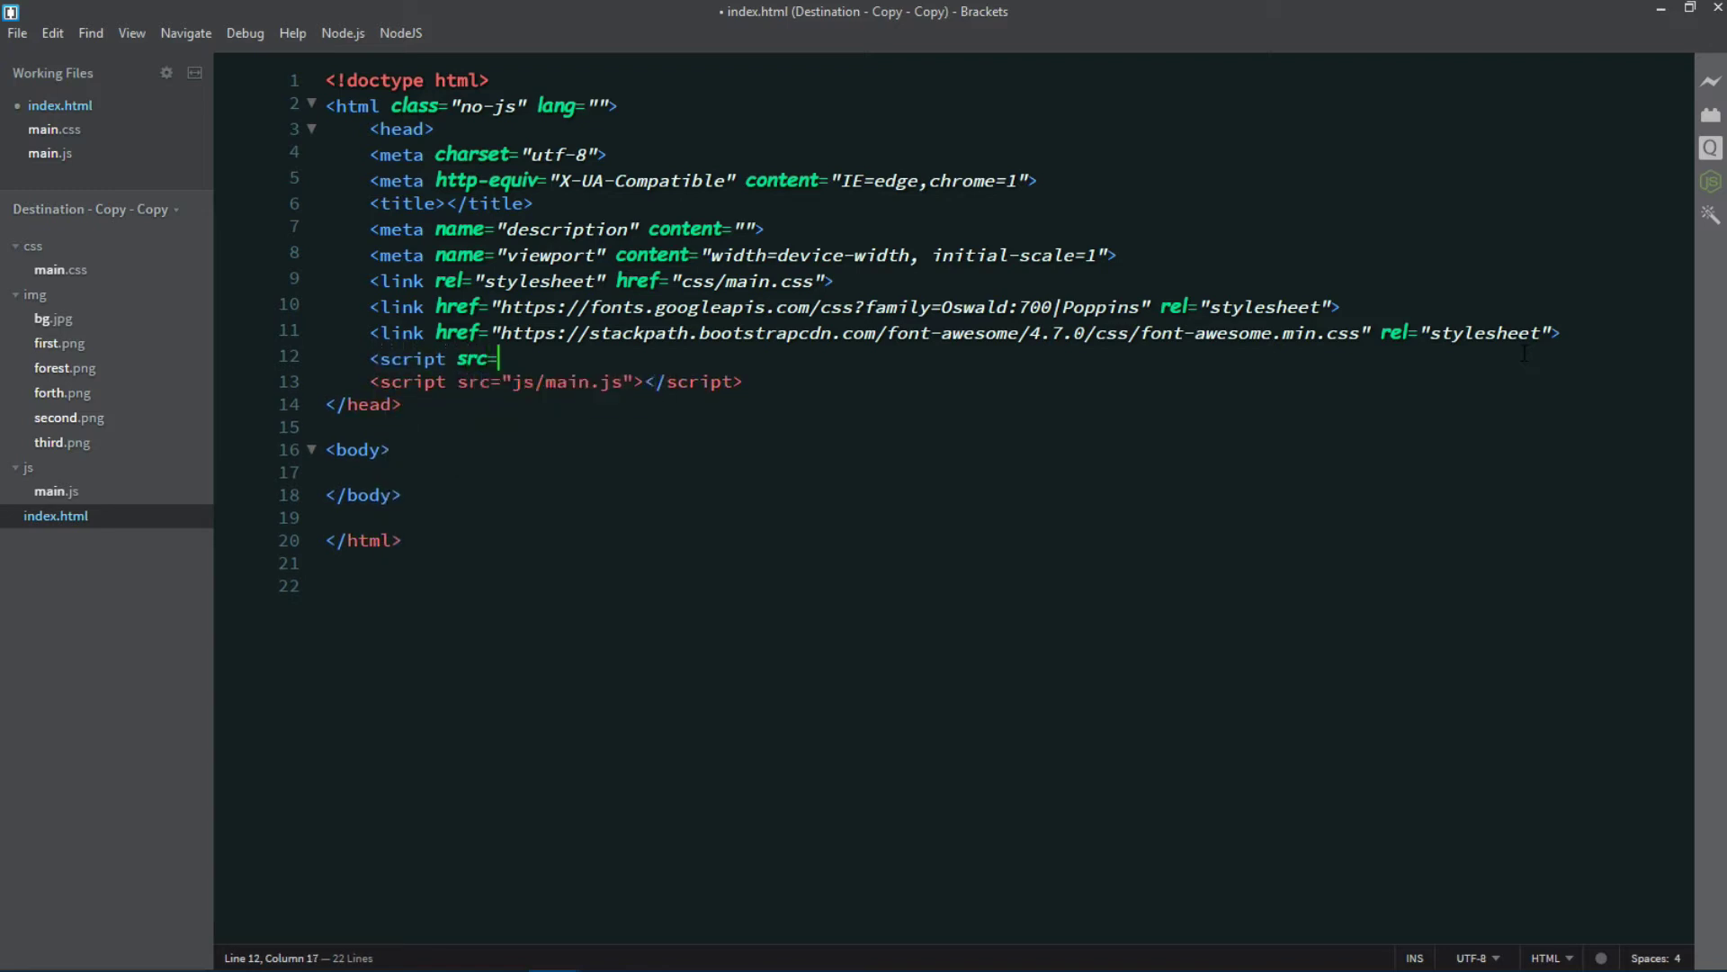
pyautogui.hotkey('ctrl', 'v')
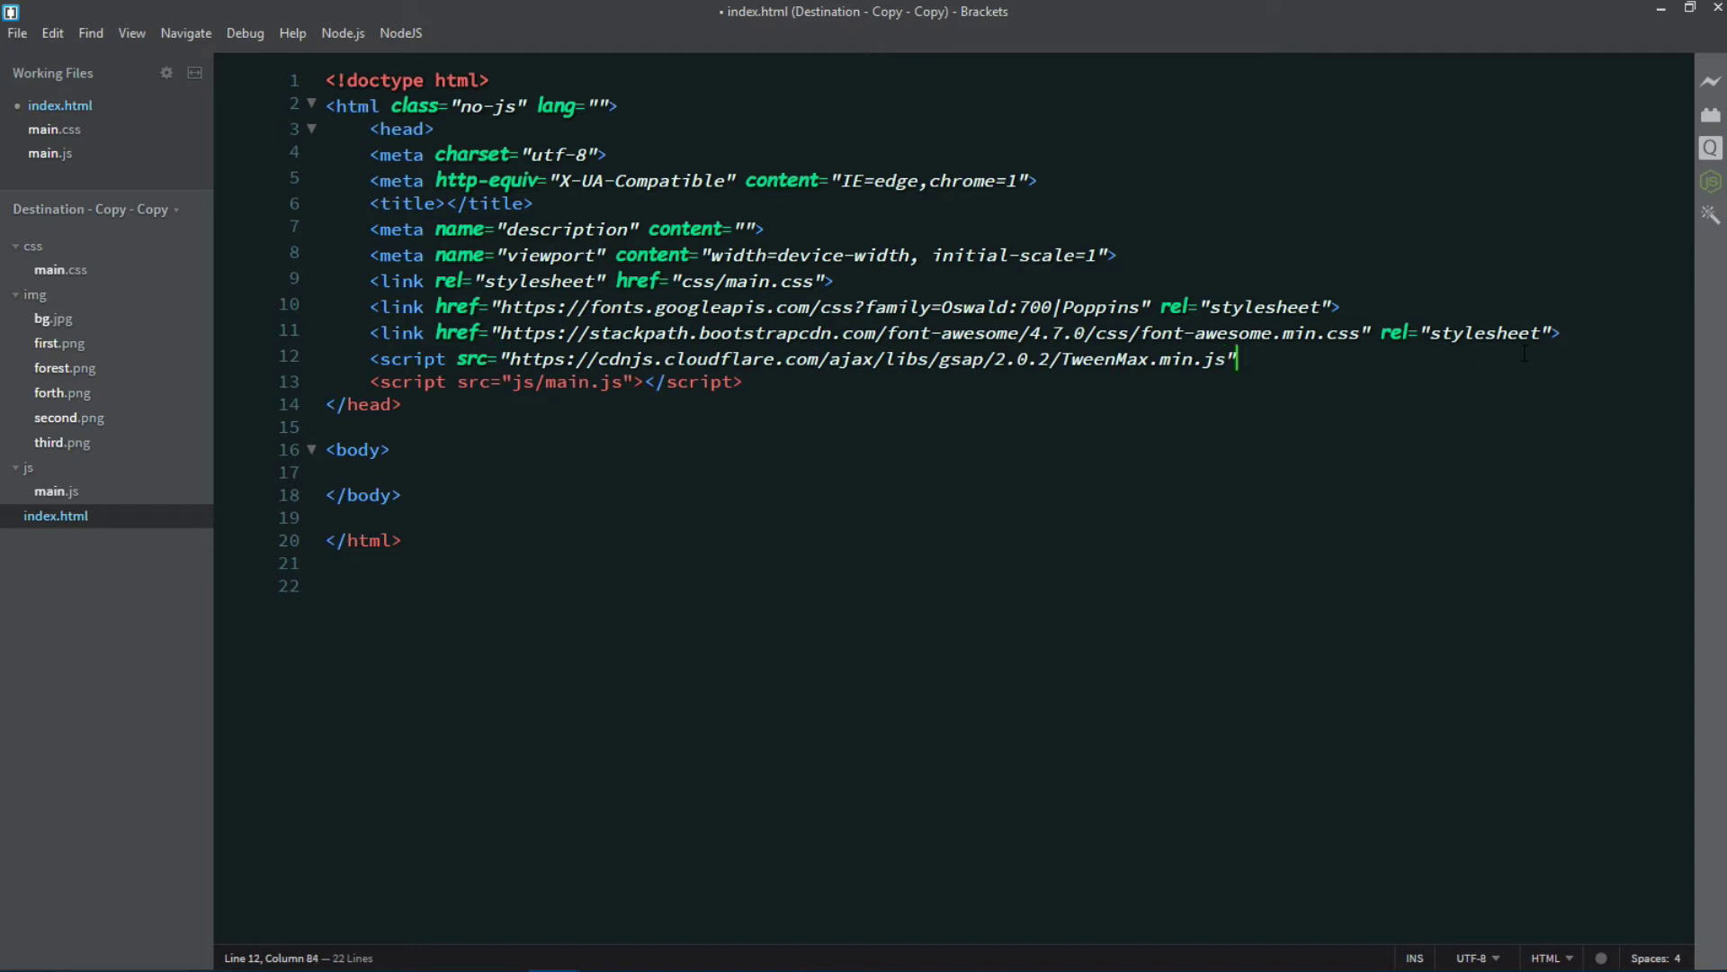
pyautogui.write('></script>')
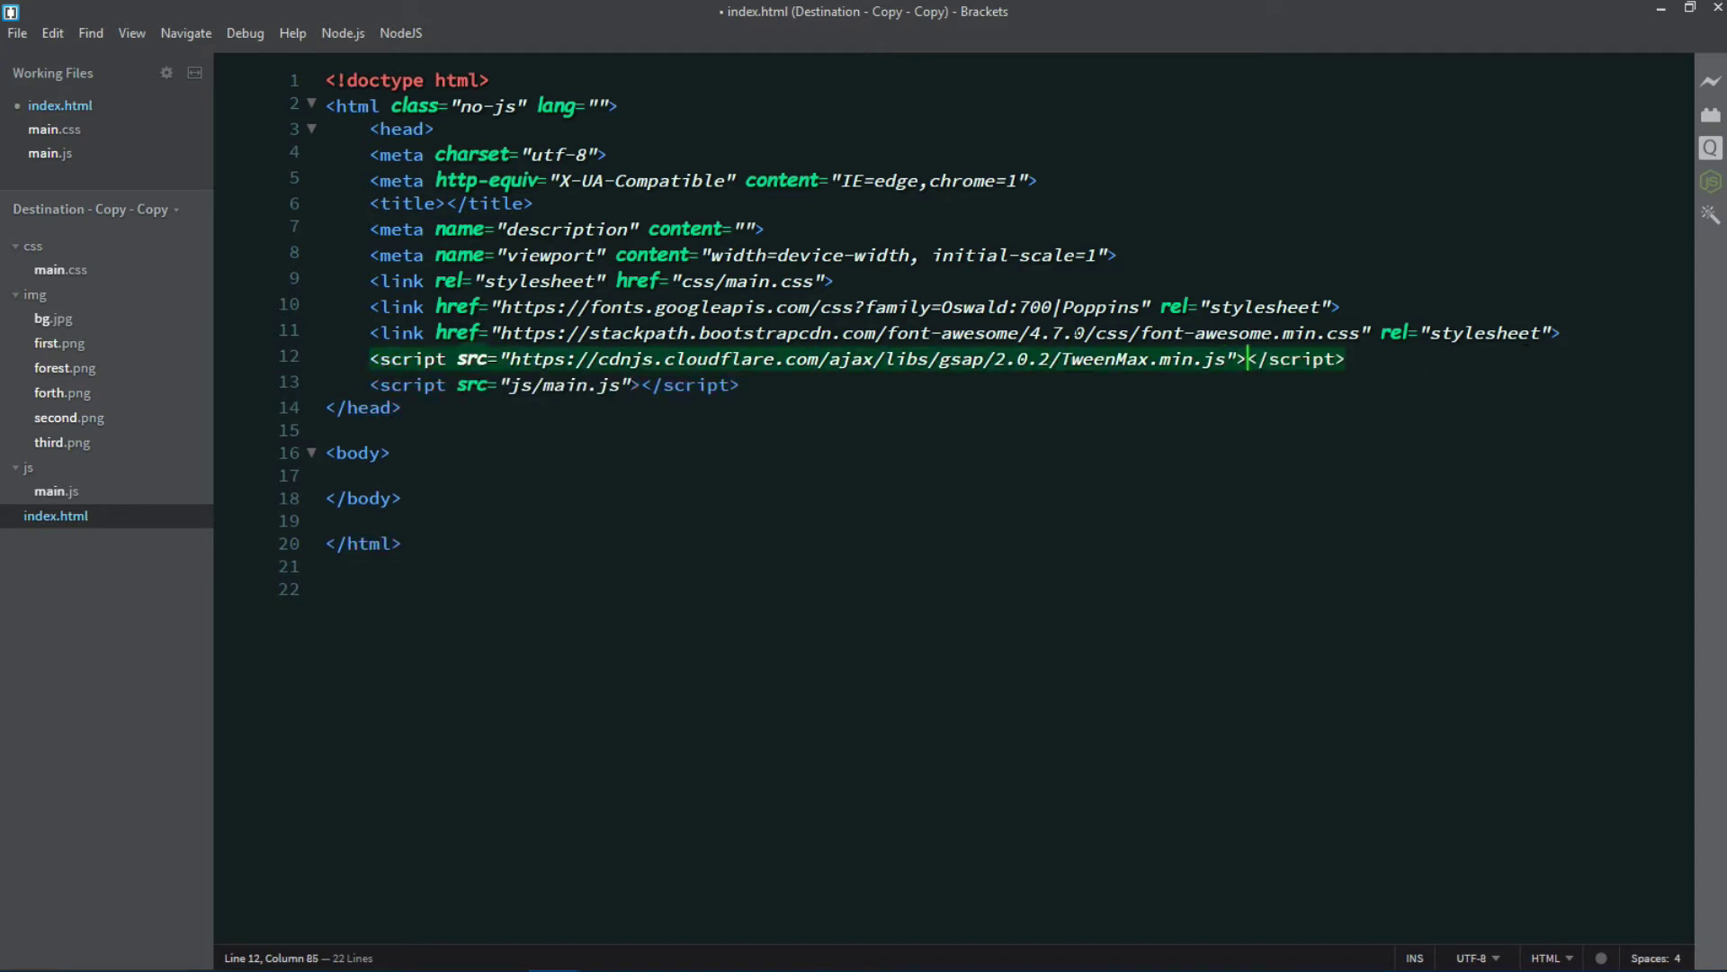
pyautogui.click(433, 476)
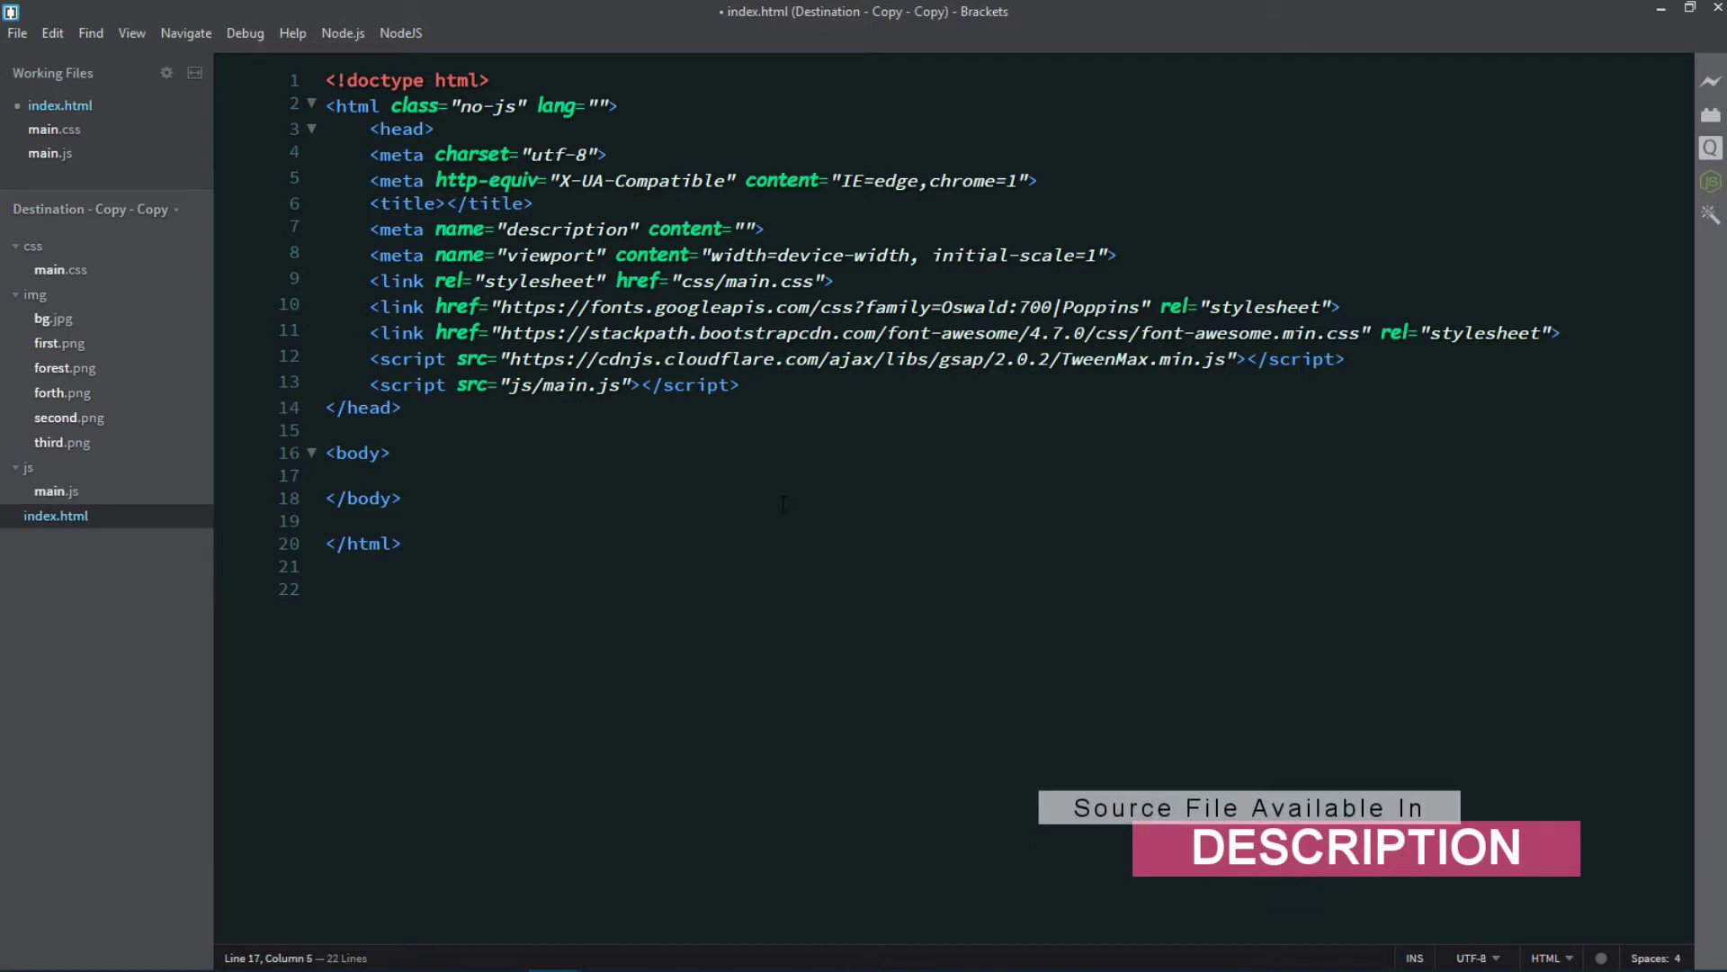
pyautogui.hotkey('ctrl', 's')
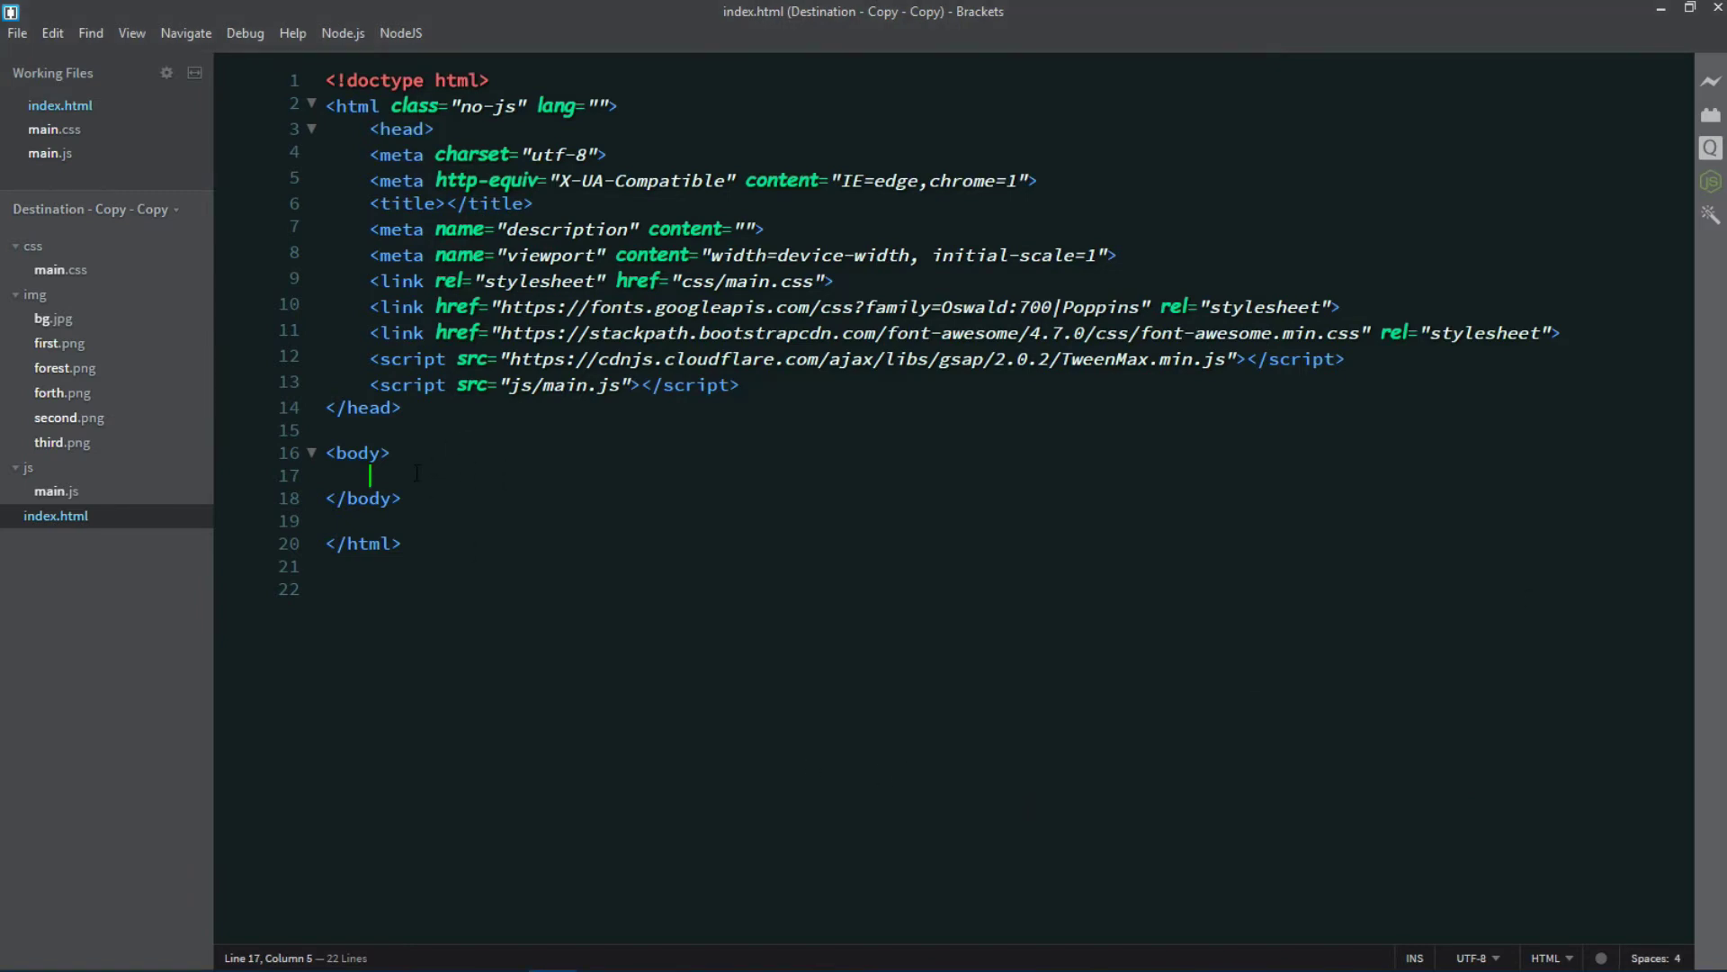
pyautogui.write('<s')
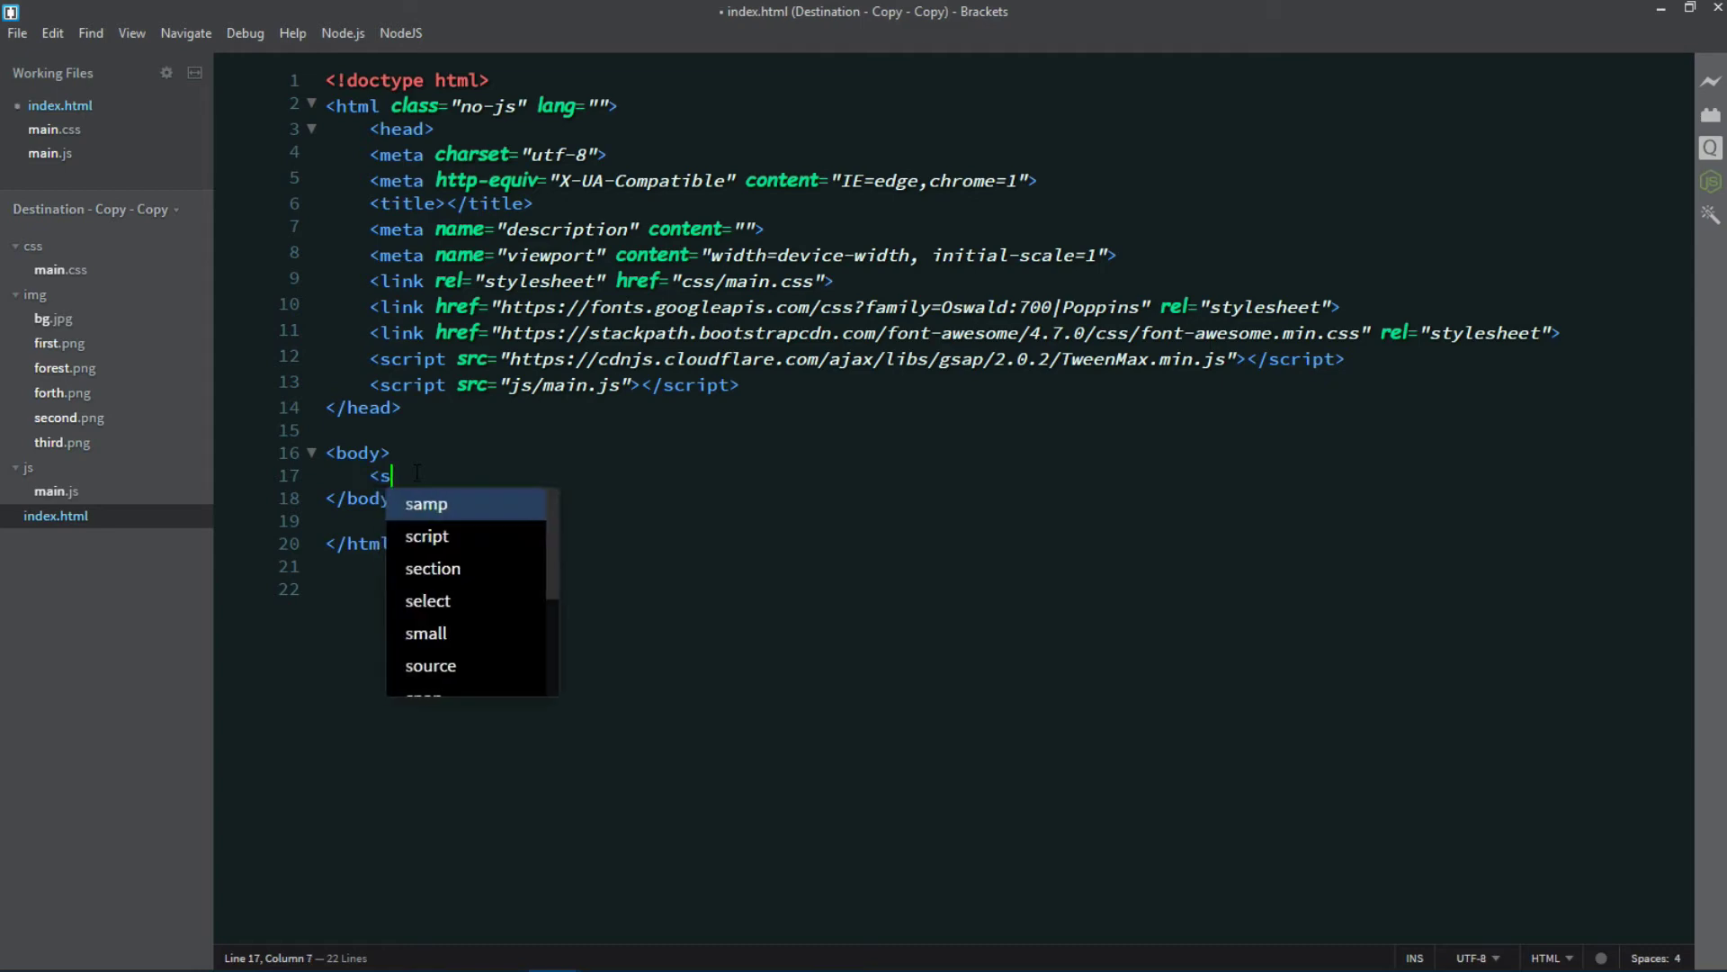
pyautogui.write('ection')
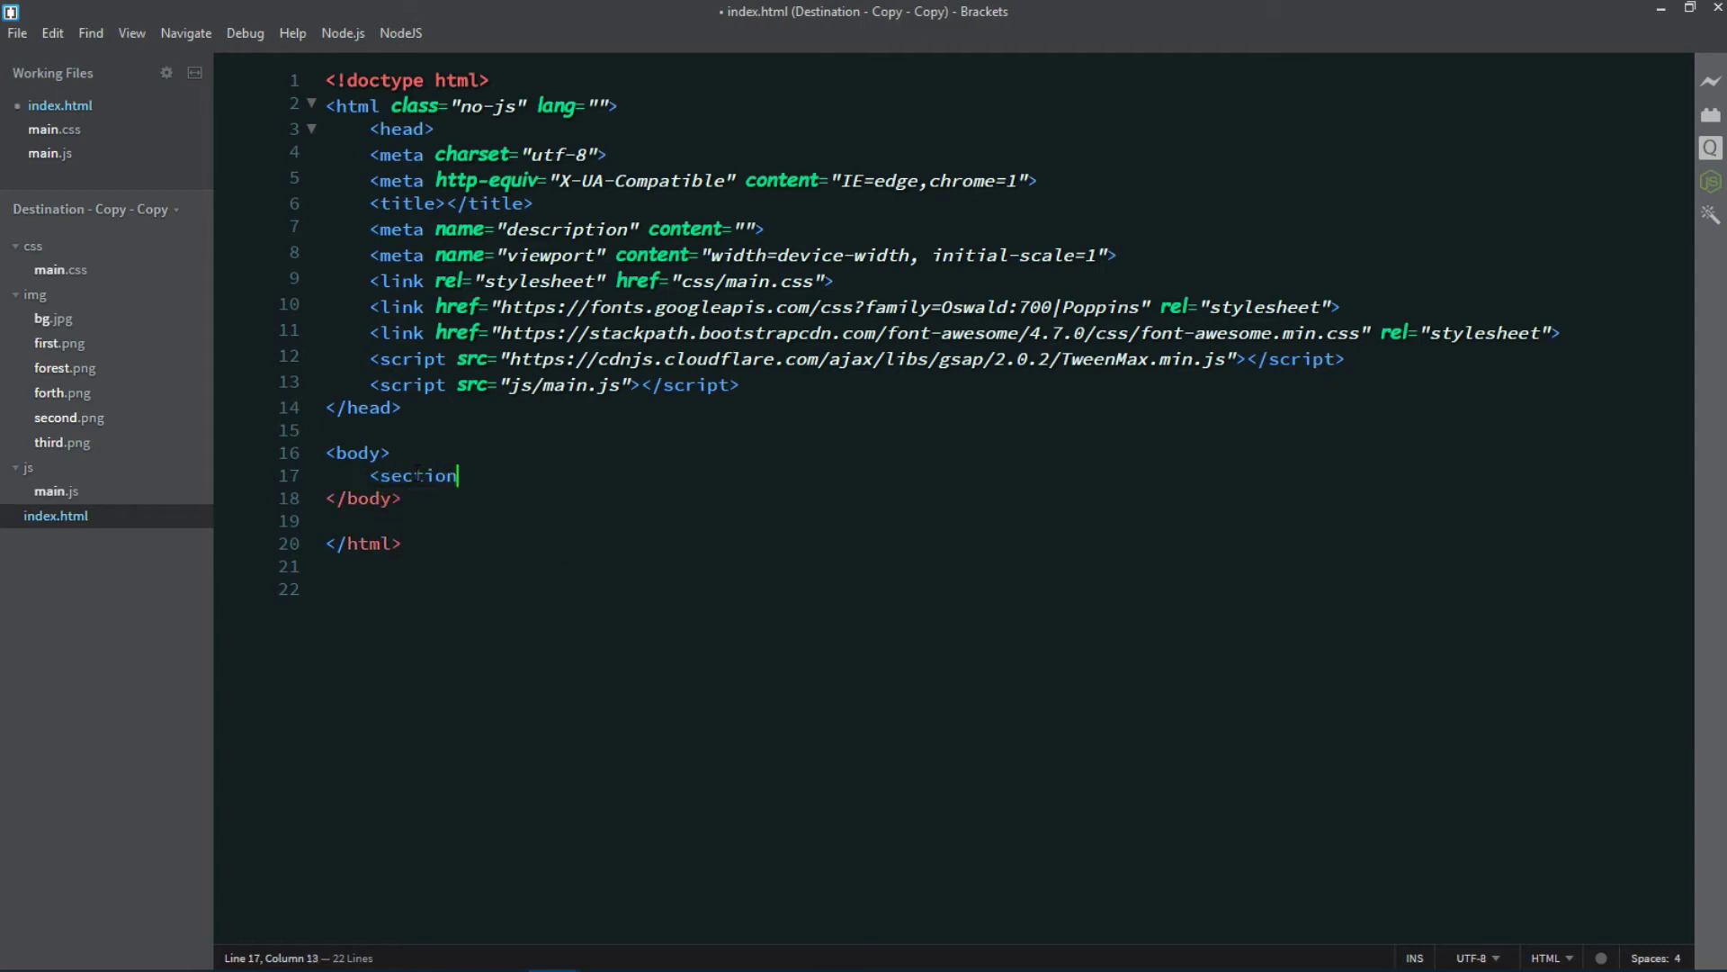
pyautogui.write('>')
# Step: Complete a <section> tag on line 17 and move onto its blank inner line
pyautogui.press('Return')
pyautogui.press('Return')
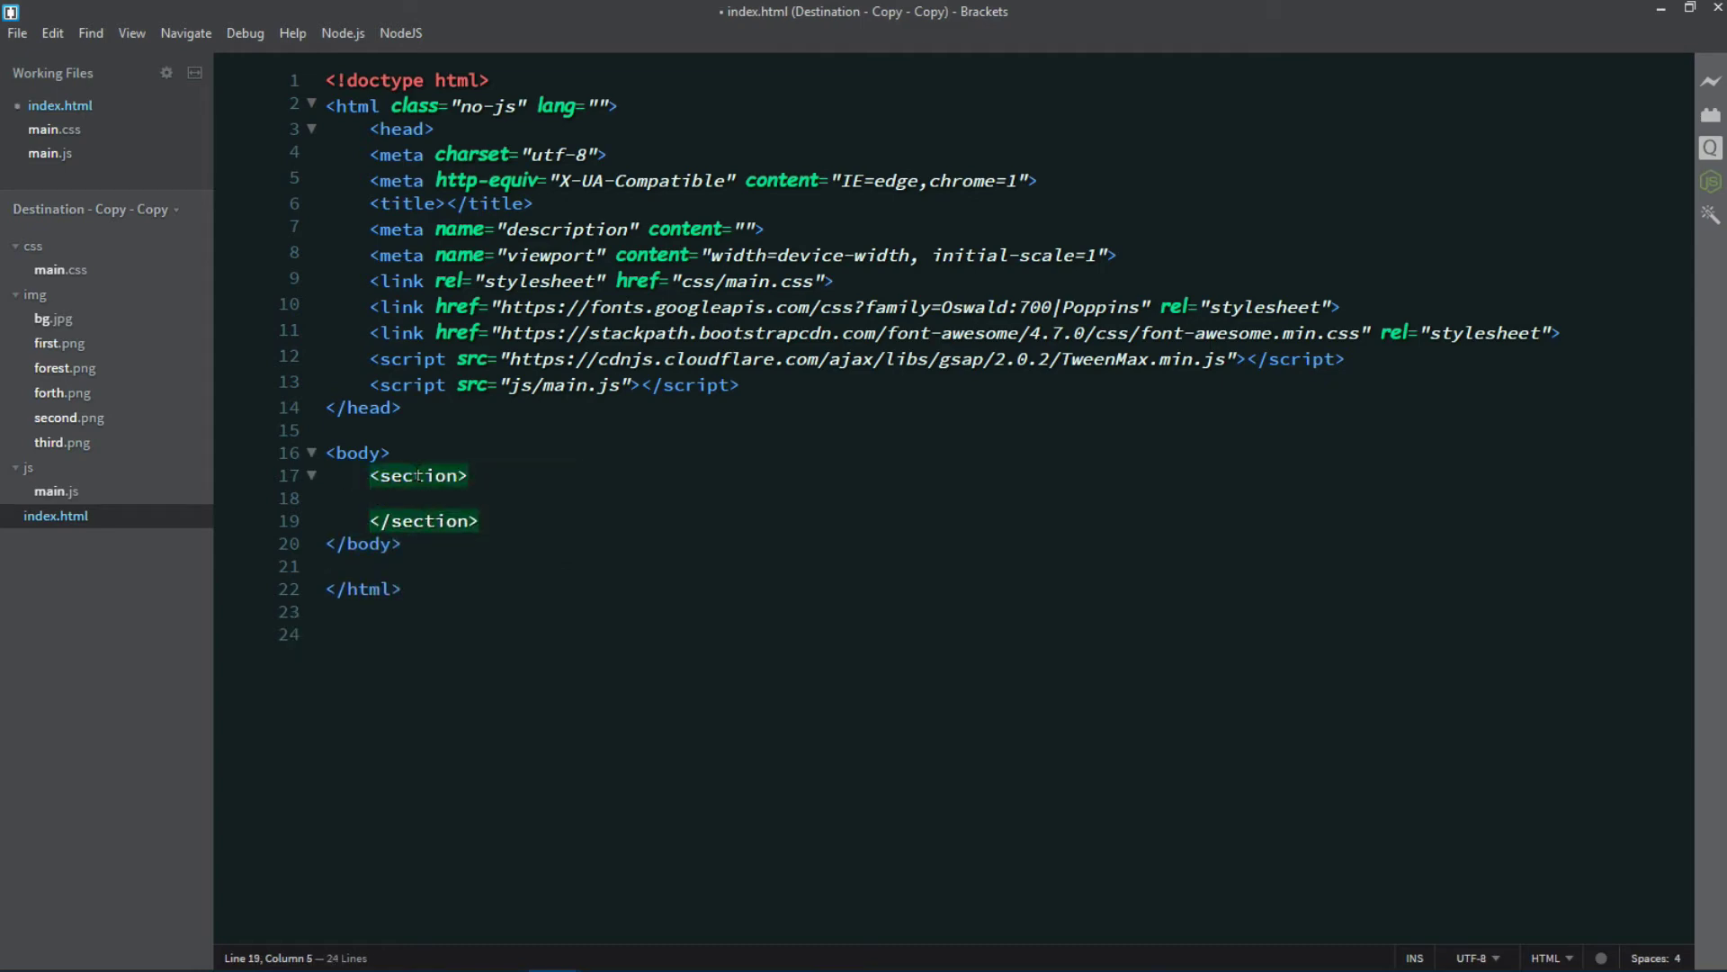
pyautogui.press('Up')
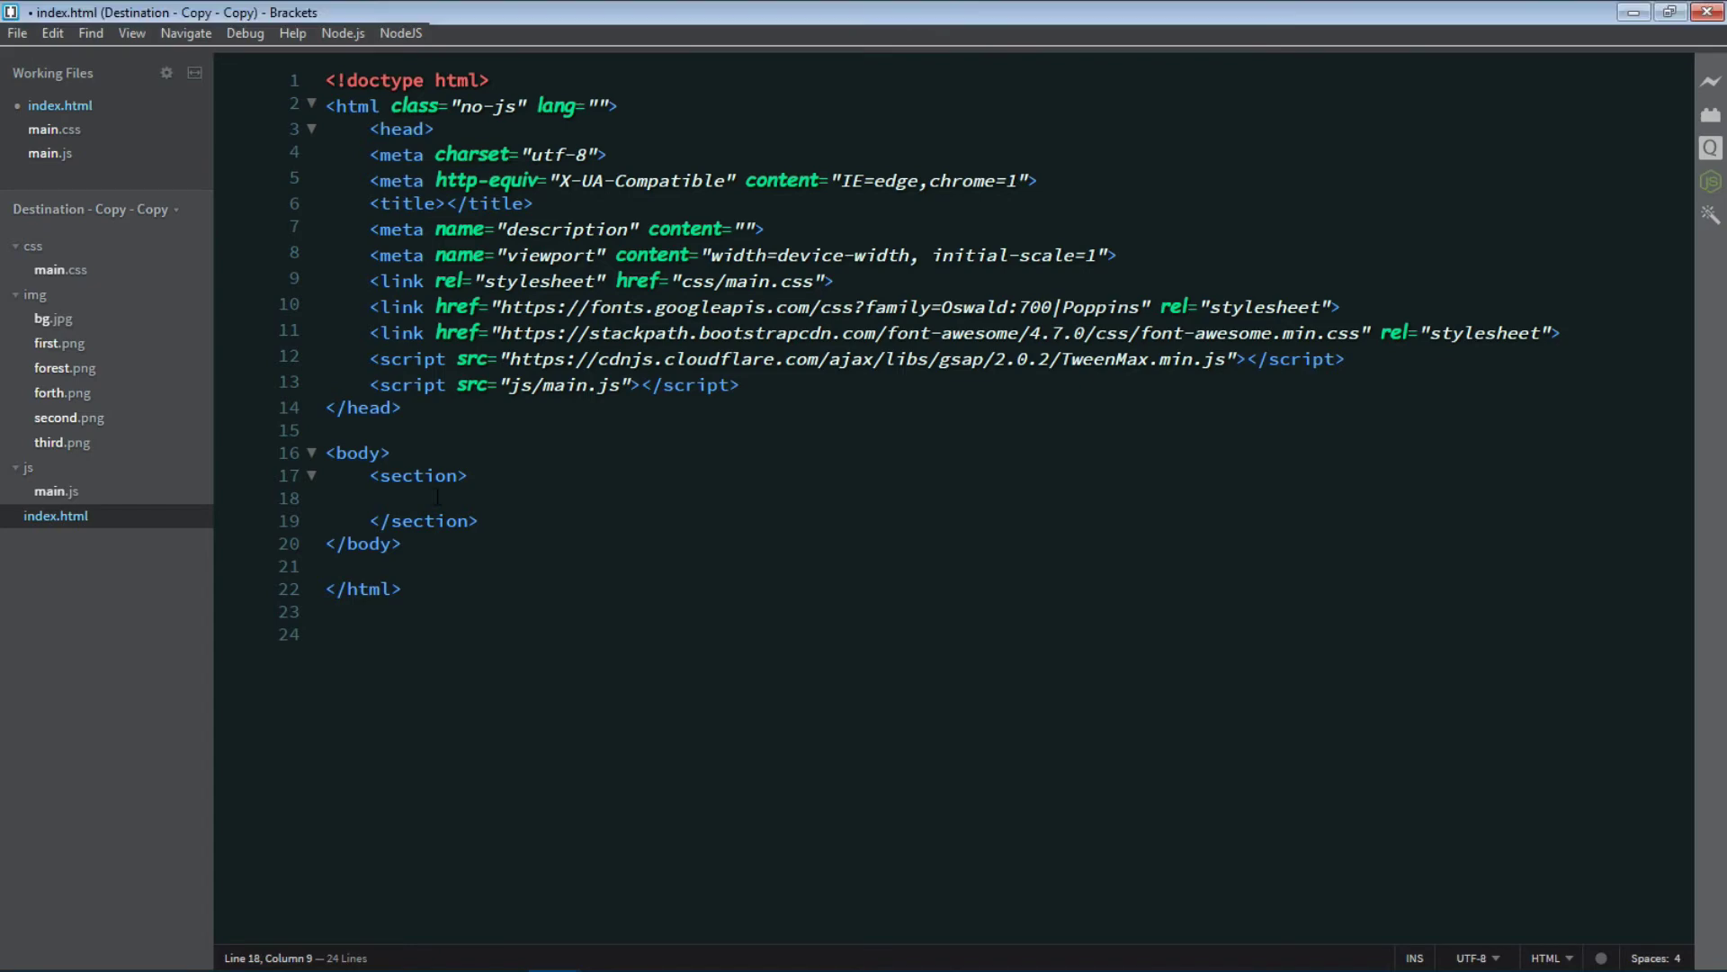
# Step: Paste the nav with Home link, WEBSITE DESIGN COMPANY heading and social icons, reviewing its classes
pyautogui.write('<nav>             <div class="left">                 <ul>                     <li id="home"><i class="fa fa-home"></i> Home</li>                 </ul>             </div>             <div class="middle">                 <h4>WEBSITE<br>DESIGN<br>COMPANY</h4>             </div>             <div class="right">                 <ul>                     <li><i class="fa fa-twitter"></i></li>                     <li><i class="fa fa-facebook-f"></i></li>                     <li><i class="fa fa-instagram"></i></li>                 </ul>             </div>         </nav>')
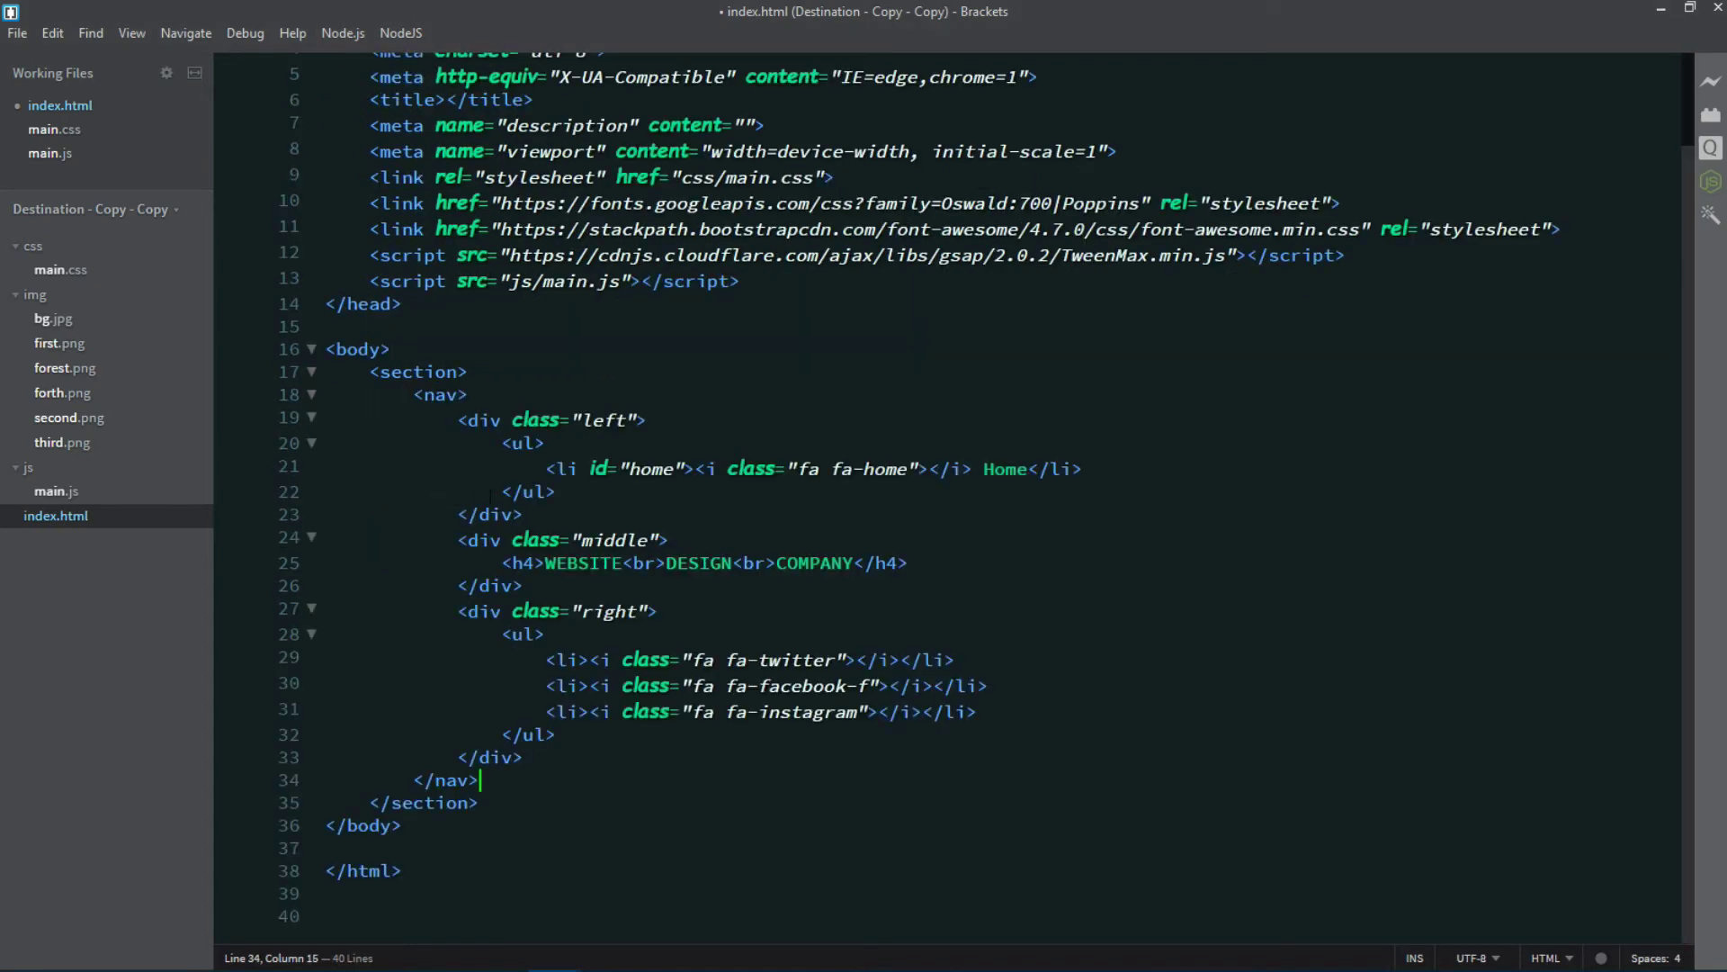
pyautogui.moveTo(502, 420); pyautogui.dragTo(635, 419)
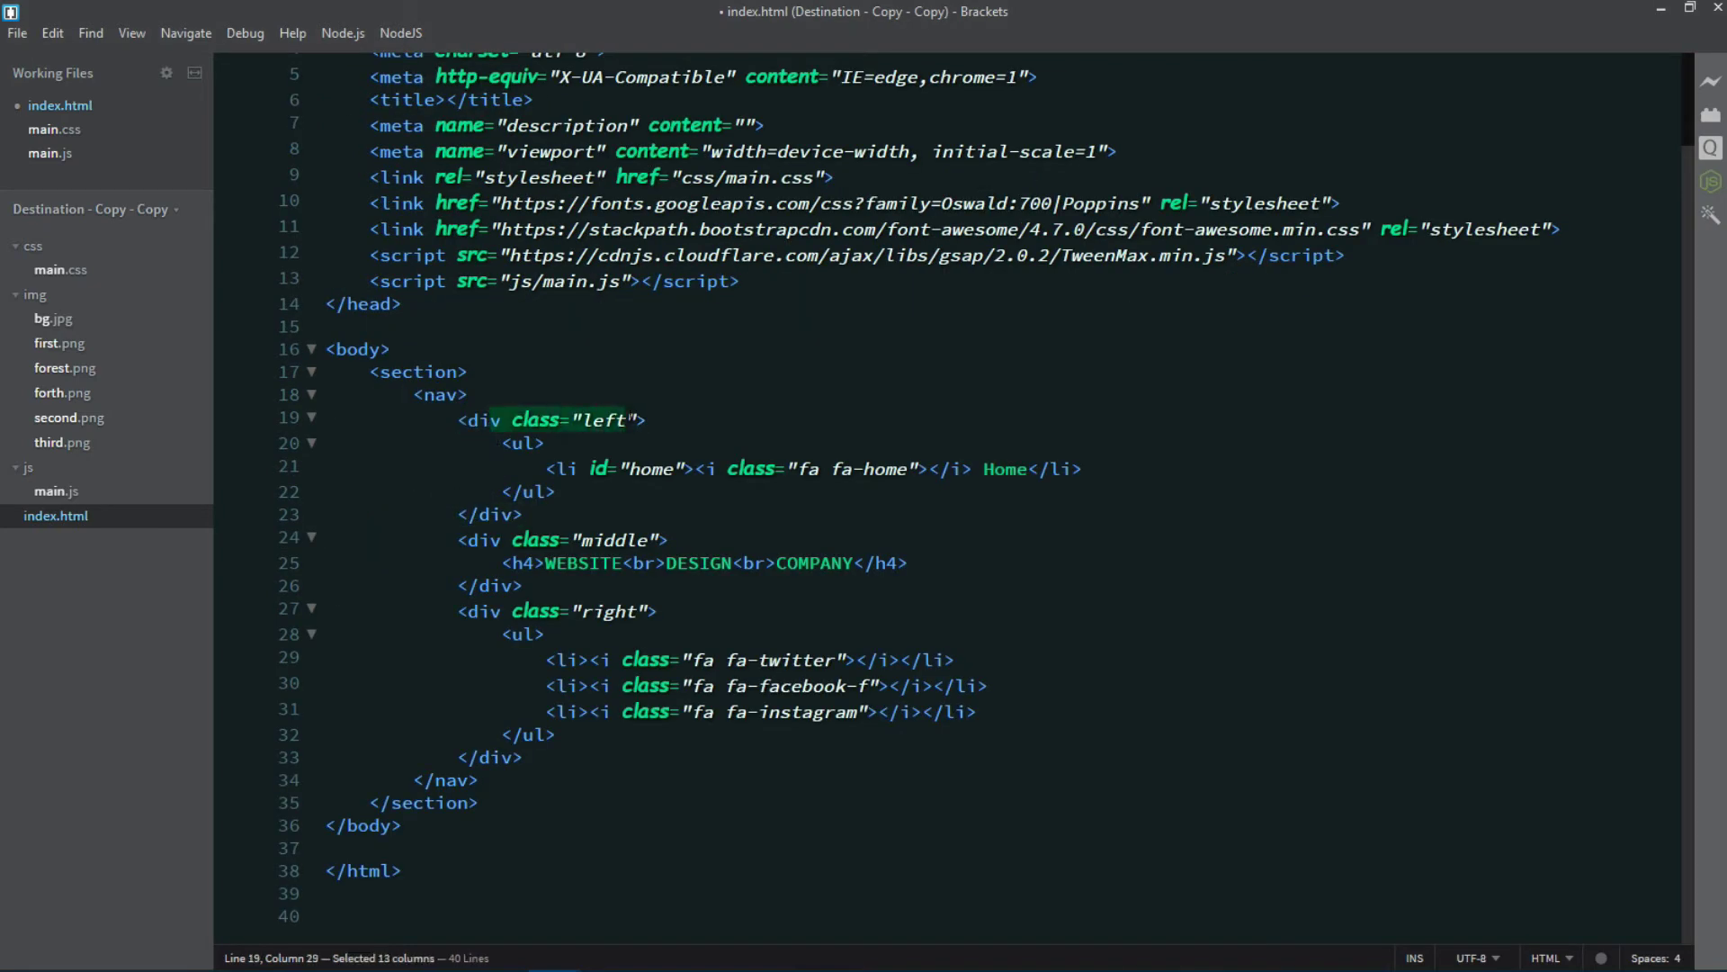
pyautogui.moveTo(552, 539); pyautogui.dragTo(666, 541)
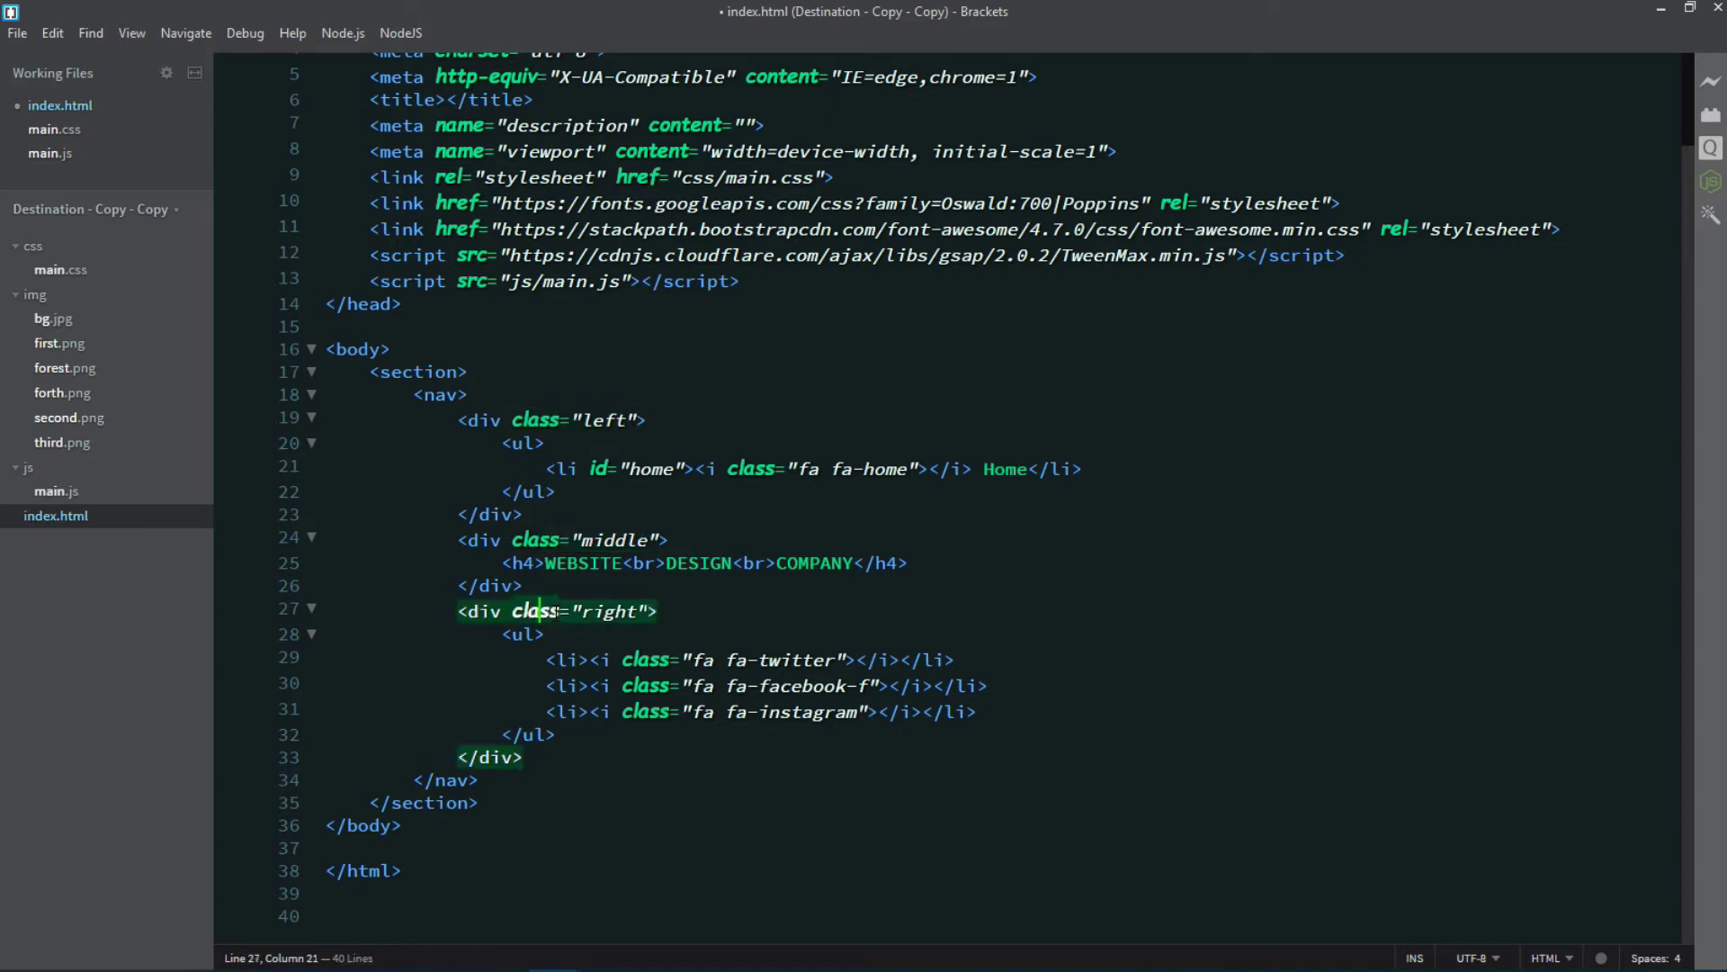
pyautogui.moveTo(541, 612)
pyautogui.mouseDown()
pyautogui.moveTo(667, 619)
pyautogui.moveTo(835, 661)
pyautogui.mouseUp()
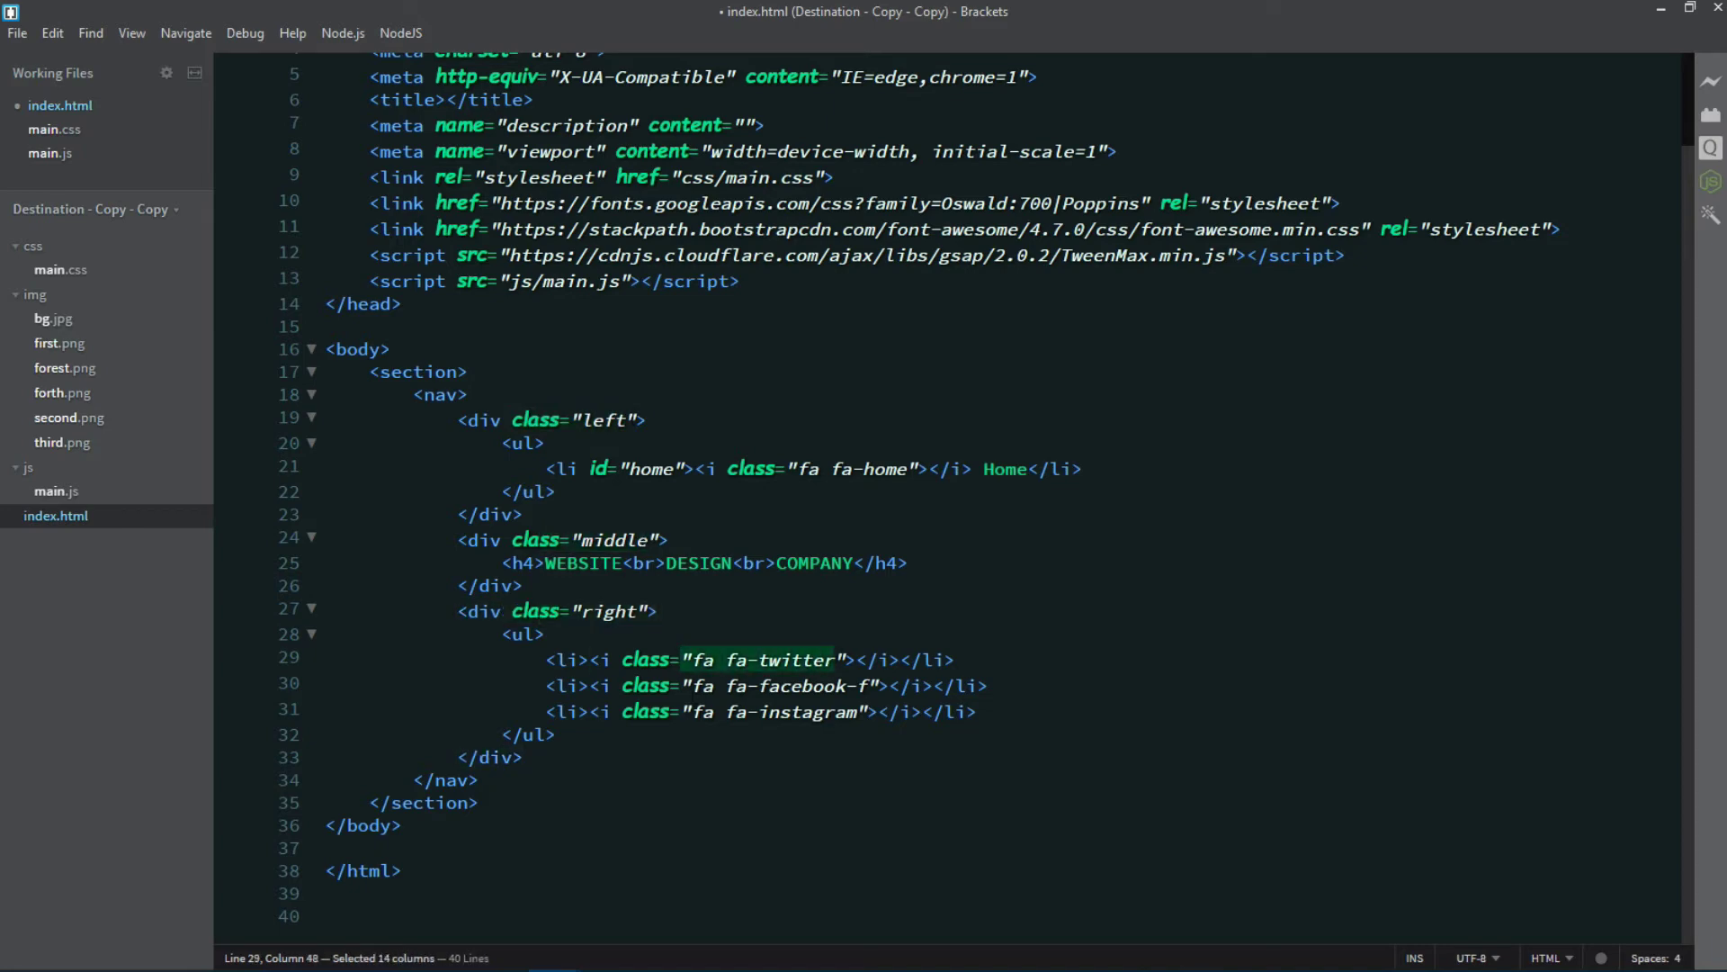
pyautogui.moveTo(691, 687); pyautogui.dragTo(846, 686)
pyautogui.moveTo(706, 711); pyautogui.dragTo(861, 711)
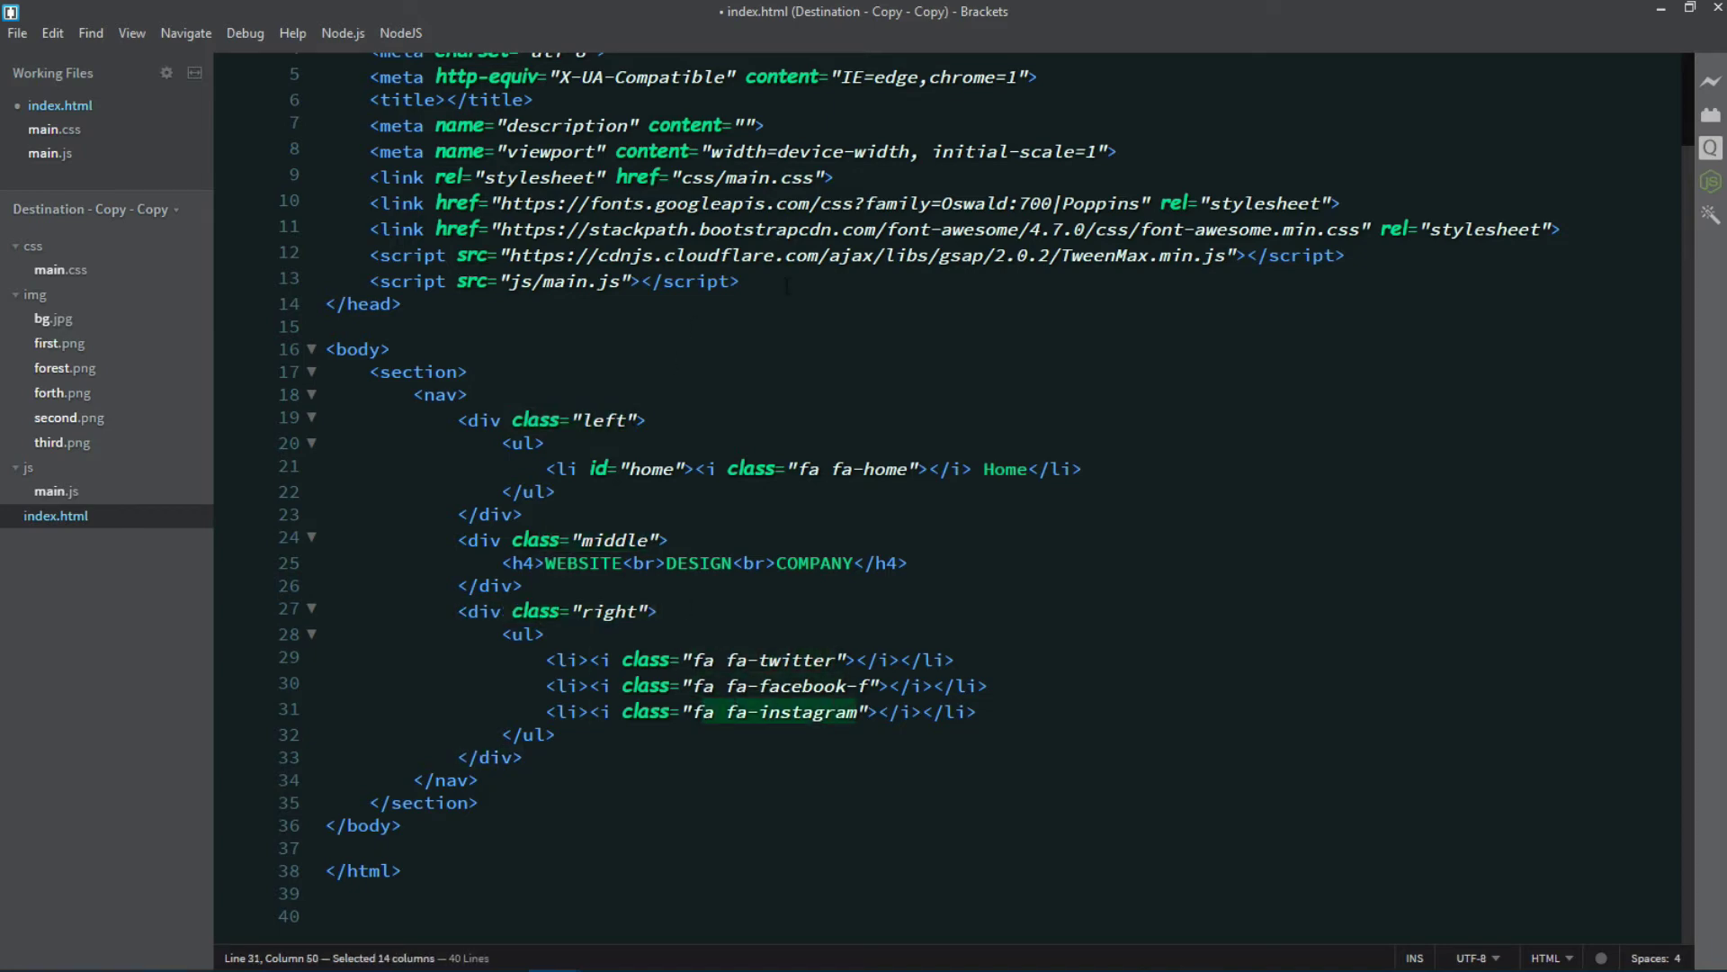
pyautogui.moveTo(904, 230); pyautogui.dragTo(1024, 230)
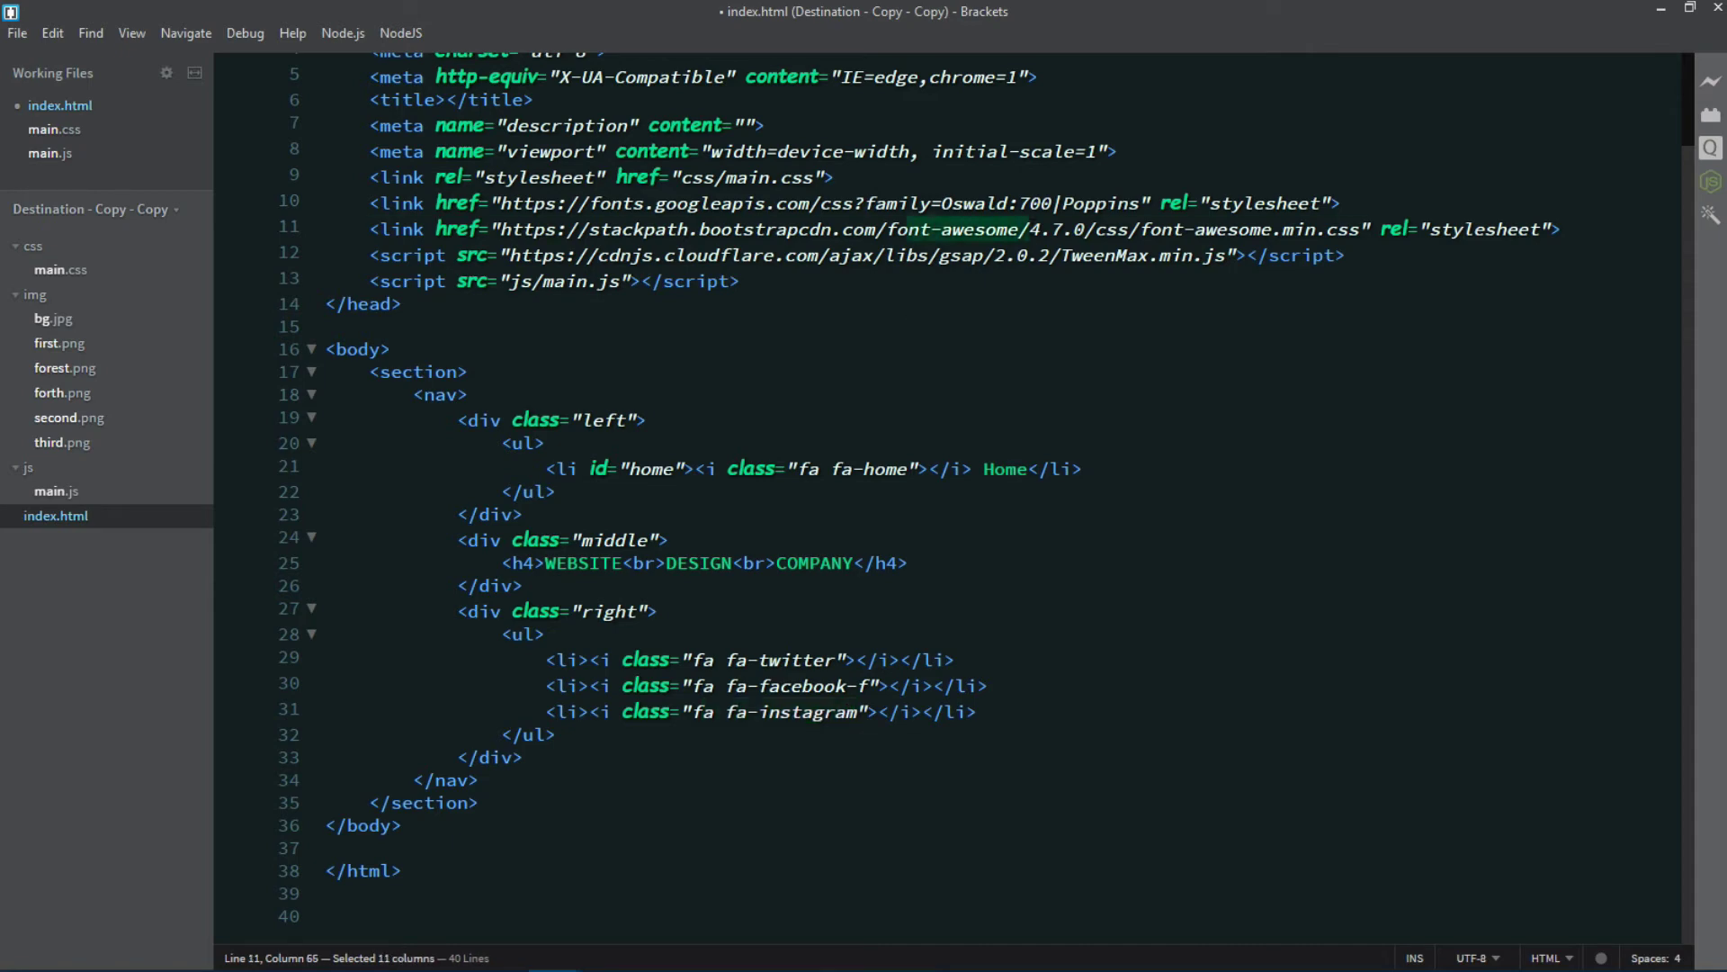
# Step: Add empty lines at the end of the file and a blank line after </nav>
pyautogui.click(521, 880)
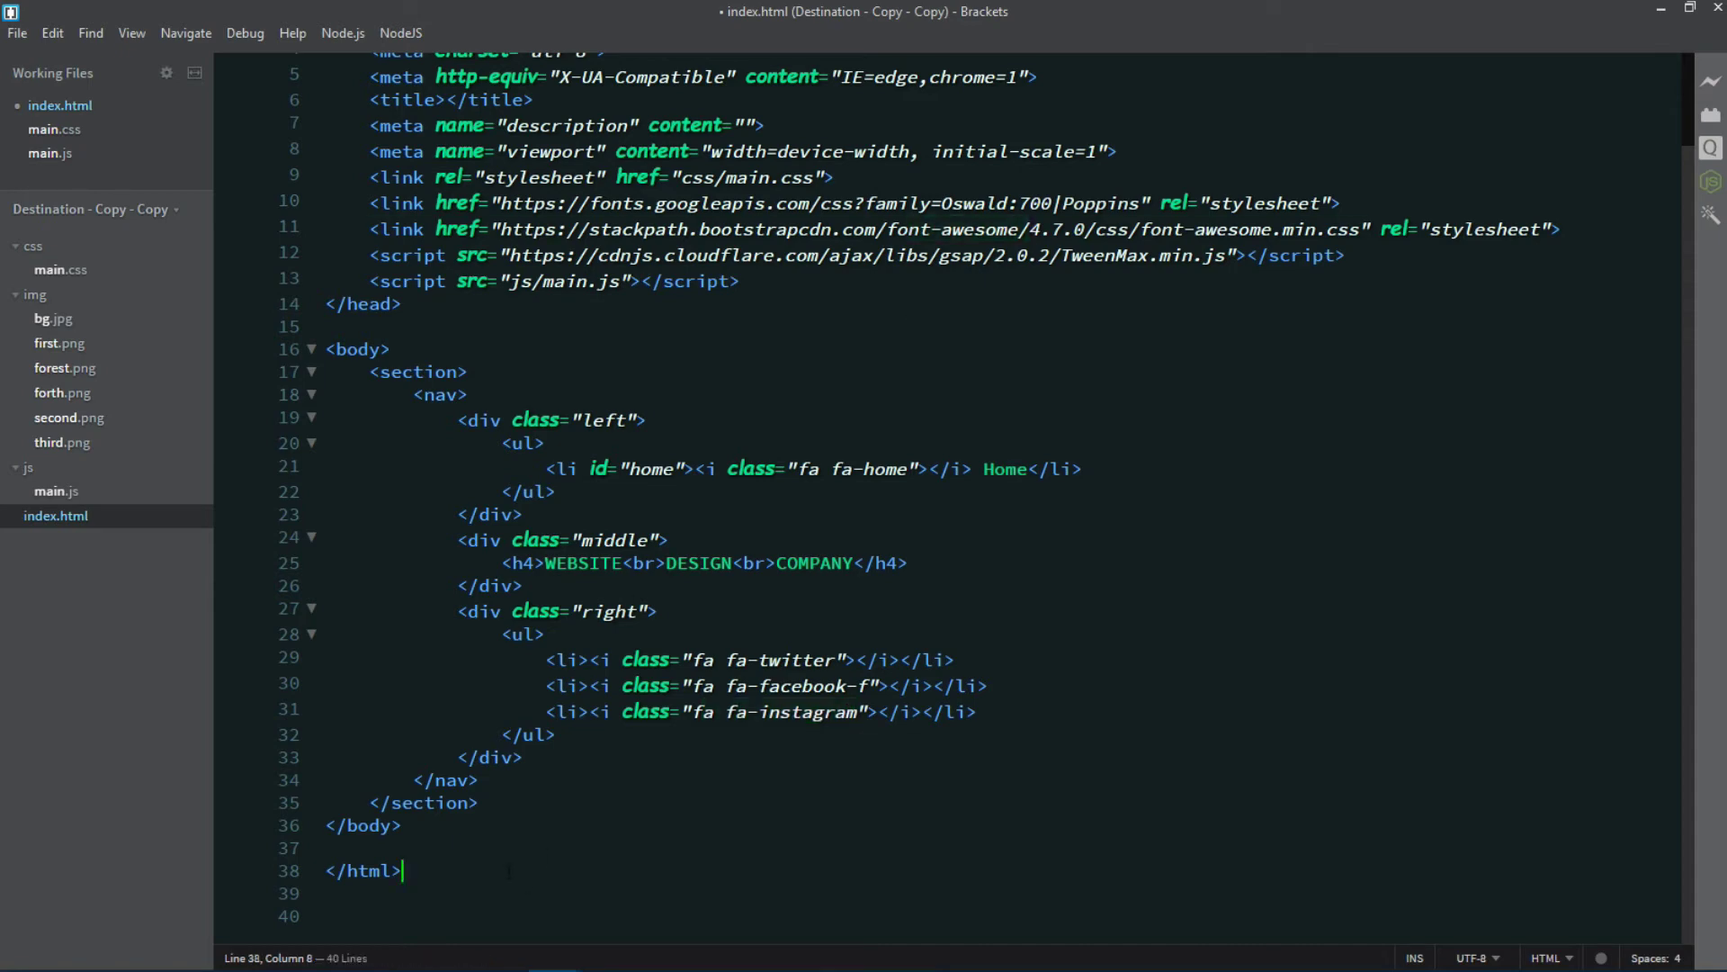
pyautogui.press('Return')
pyautogui.press('Return')
pyautogui.press('Return')
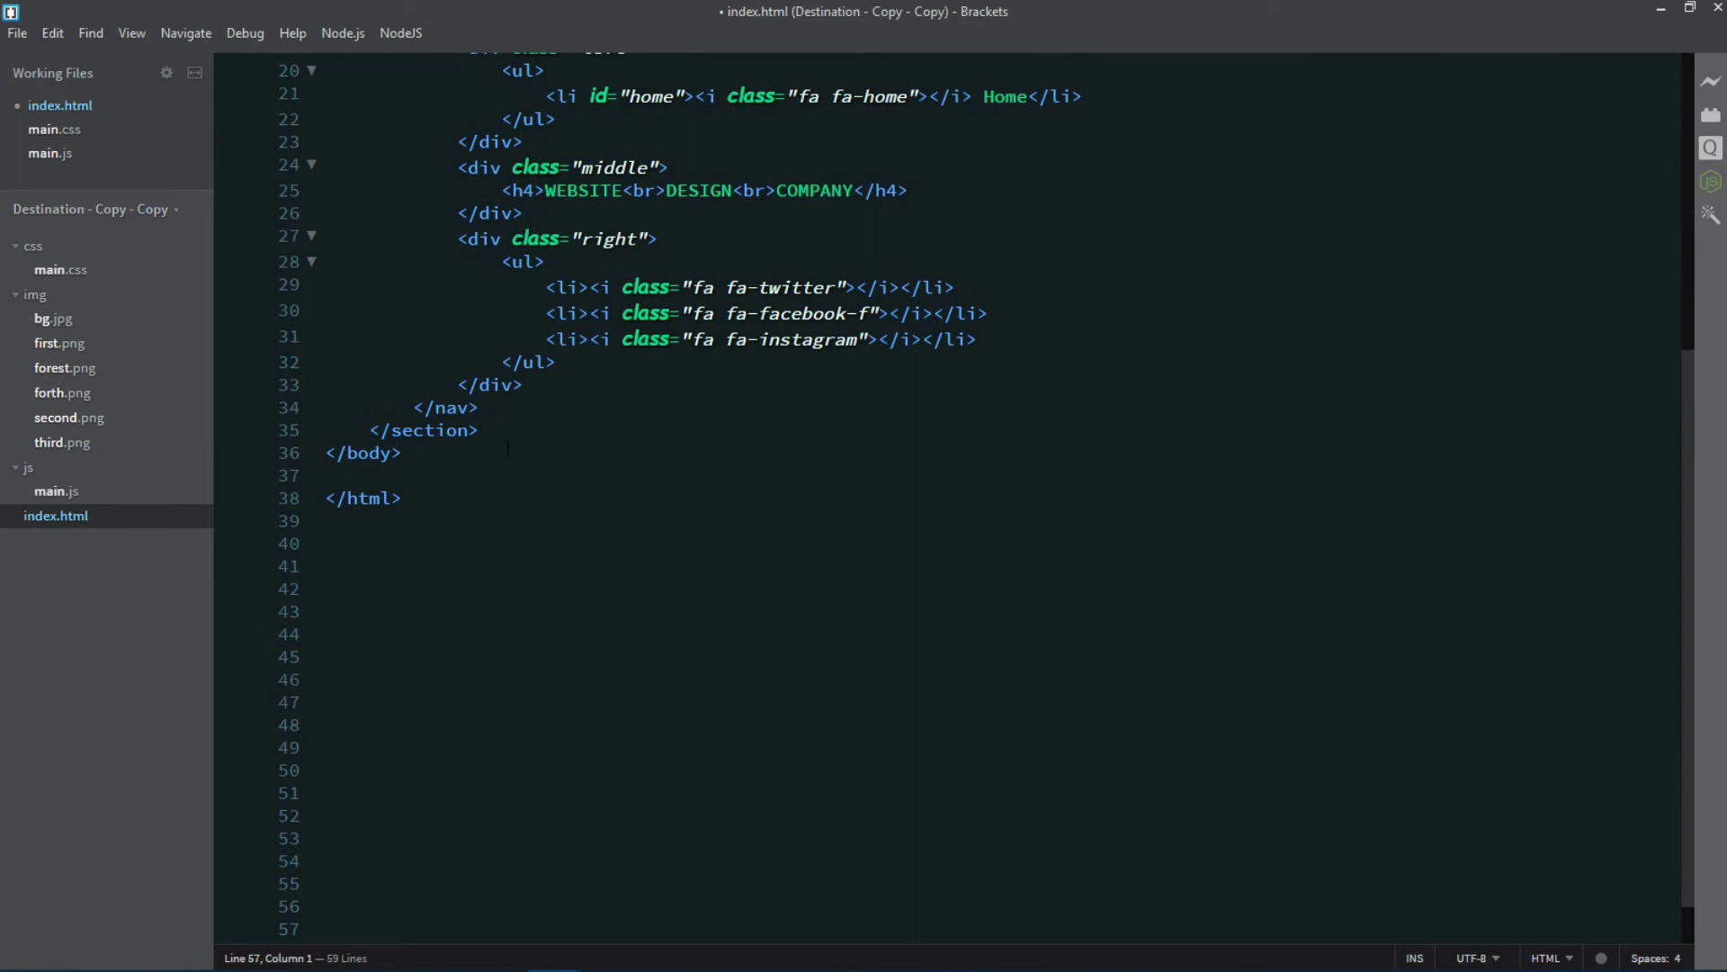
pyautogui.click(494, 410)
pyautogui.press('Return')
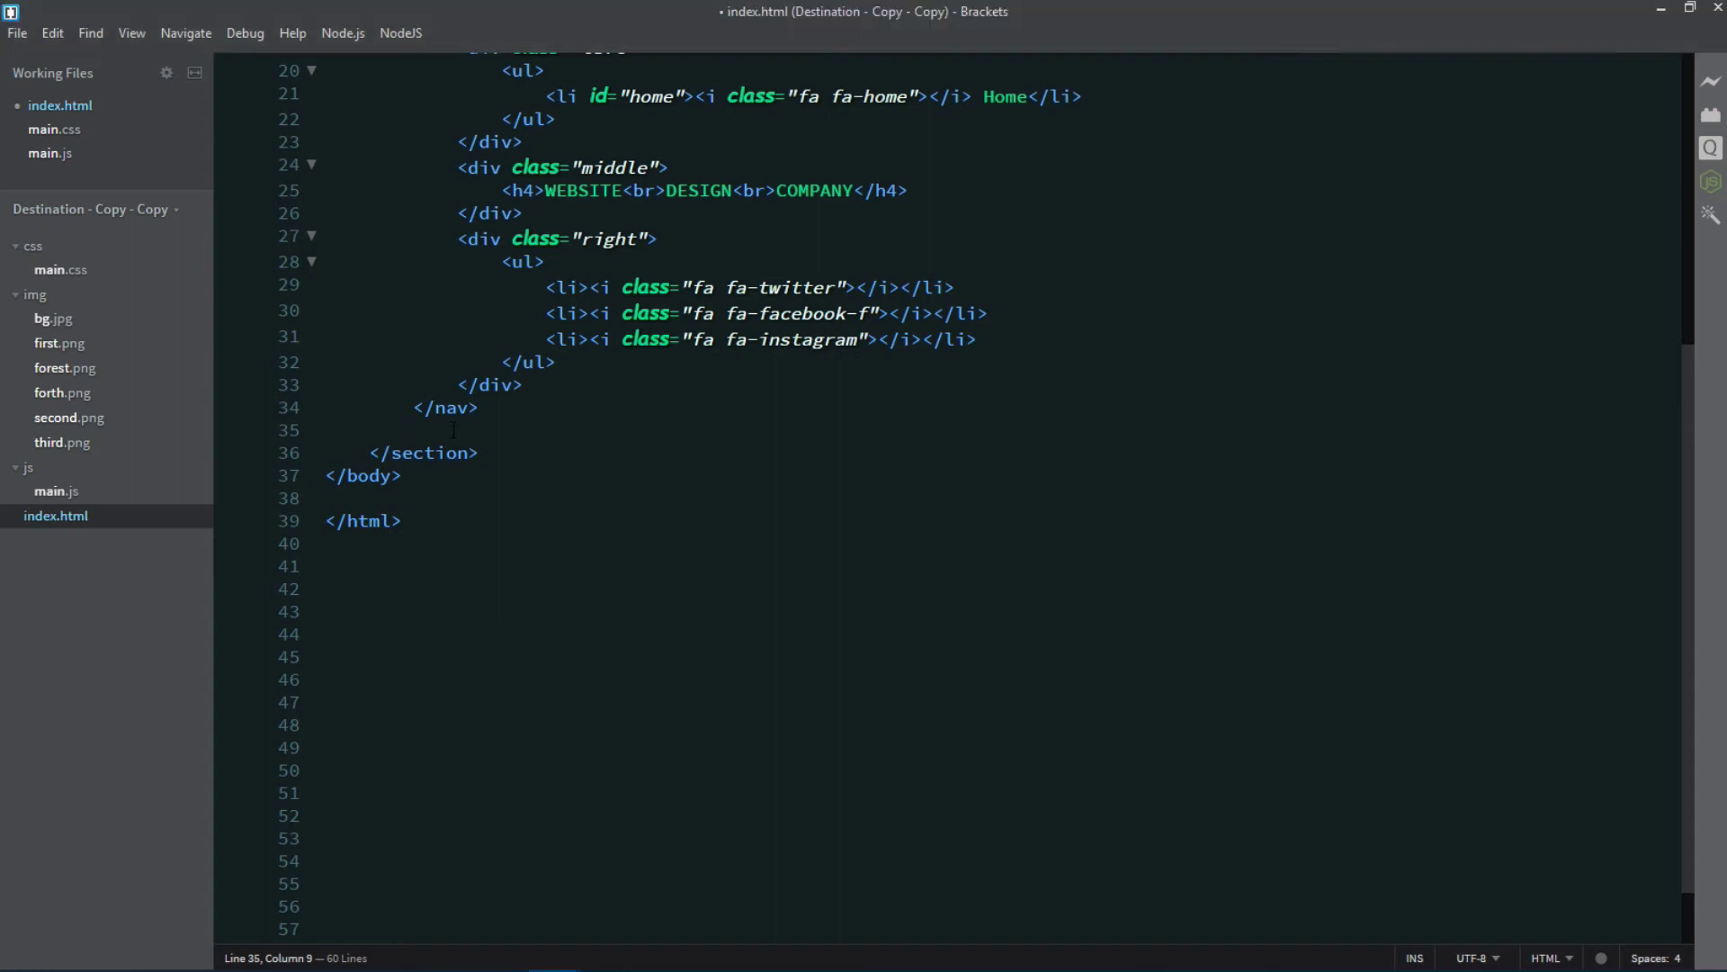
# Step: Paste the container with DESTINATION UNKNOWN title, forest image, description and grid, then preview in Chrome
pyautogui.write('<div class="container">             <div class="title">                 <h1><span class="black">DESTINATION</span> <span class="outlined">UNKNOWN</span></h1>             </div>             <div class="forest">                 <img src="img/forest.png" alt="Forest">             </div>             <div class="desc">                 <p class="sub-title">We challenged our friends around the globe to show us their destination unknowns. Share yours for a chance of winning your dream destination unknown trip.</p>                 <div class="bottom-nav" id="bottom-nav">                     <h4>EXPLORE DESTINATION</h4>                     <div class="circle"></div>                 </div>             </div>             <div class="grid">                 <h1 class="destination">OESCHINEN LAKE<br><span class="outlined white_outline">SWITZERLAND</span></h1>                 <div class="imgs">                     <div class="img-wrapper first-img">                     </div>                 </div>                 <div class="imgs-2">                     <div class="img-wrapper second-img">                     </div>                 </div>                 <div class="imgs-3">                     <div class="img-wrapper third-img">                     </div>                 </div>                 <div class="imgs-4">                     <div class="img-wrapper forth-img">                     </div>                 </div>             </div>             <div class="bg-image"></div>         </div>')
pyautogui.scroll(1, 472, 433)
pyautogui.scroll(4, 482, 433)
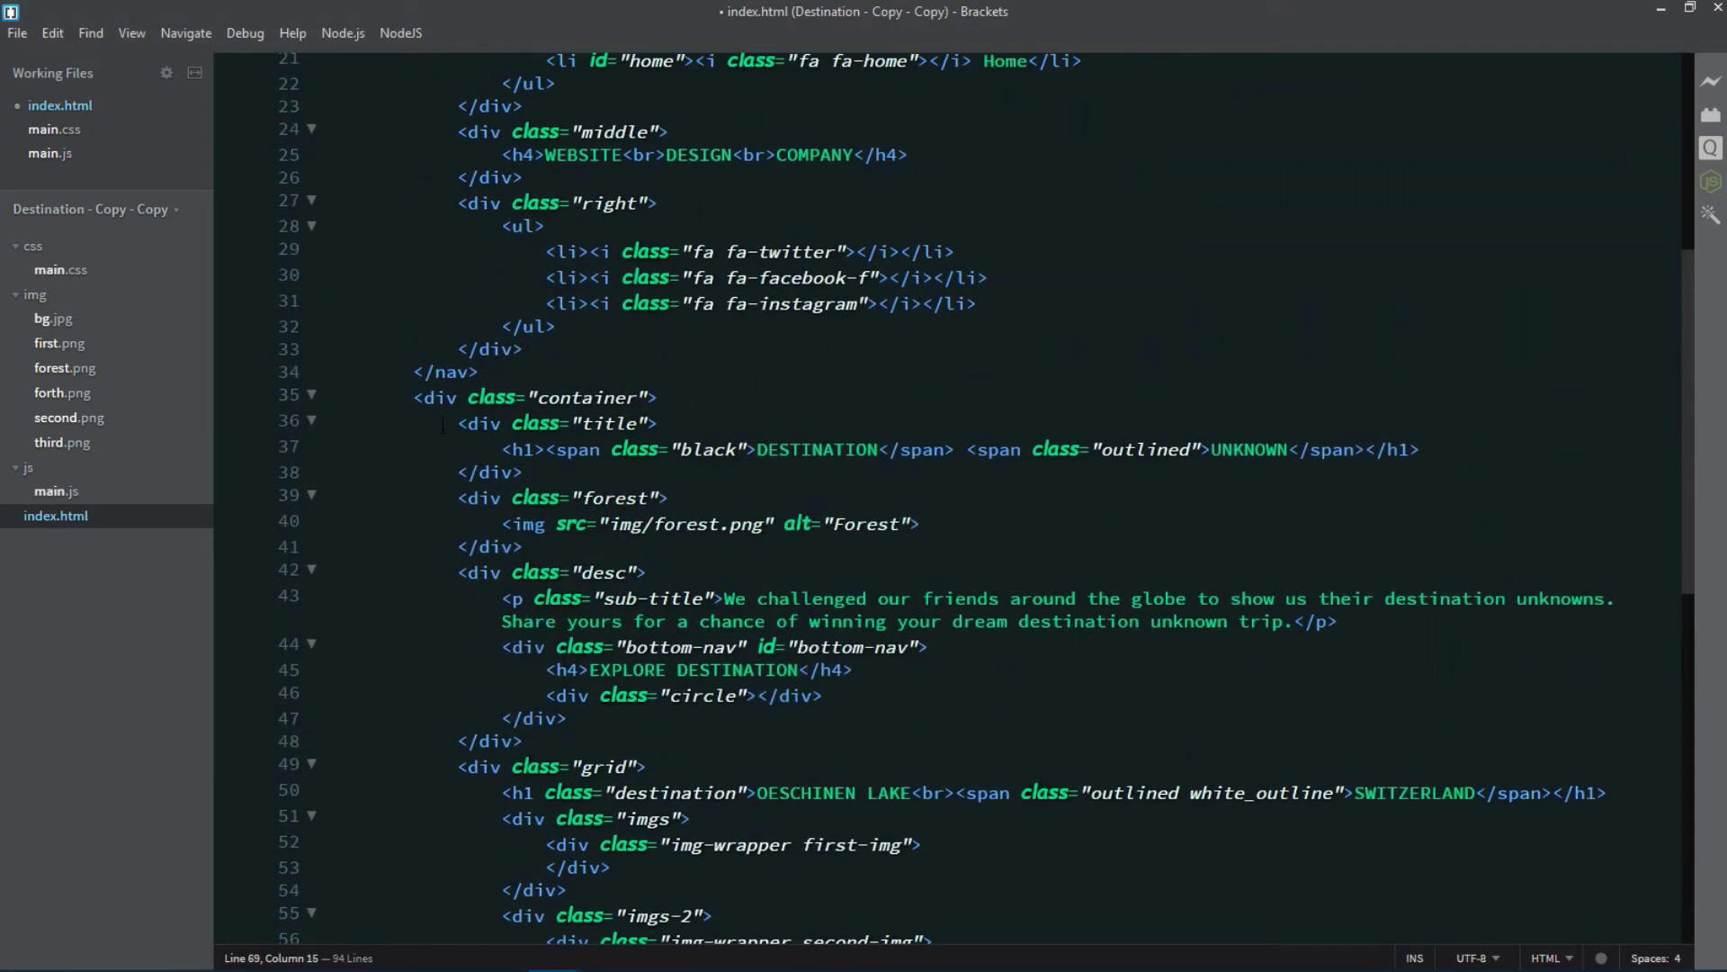
pyautogui.scroll(1, 442, 424)
pyautogui.scroll(2, 443, 424)
pyautogui.scroll(-2, 444, 424)
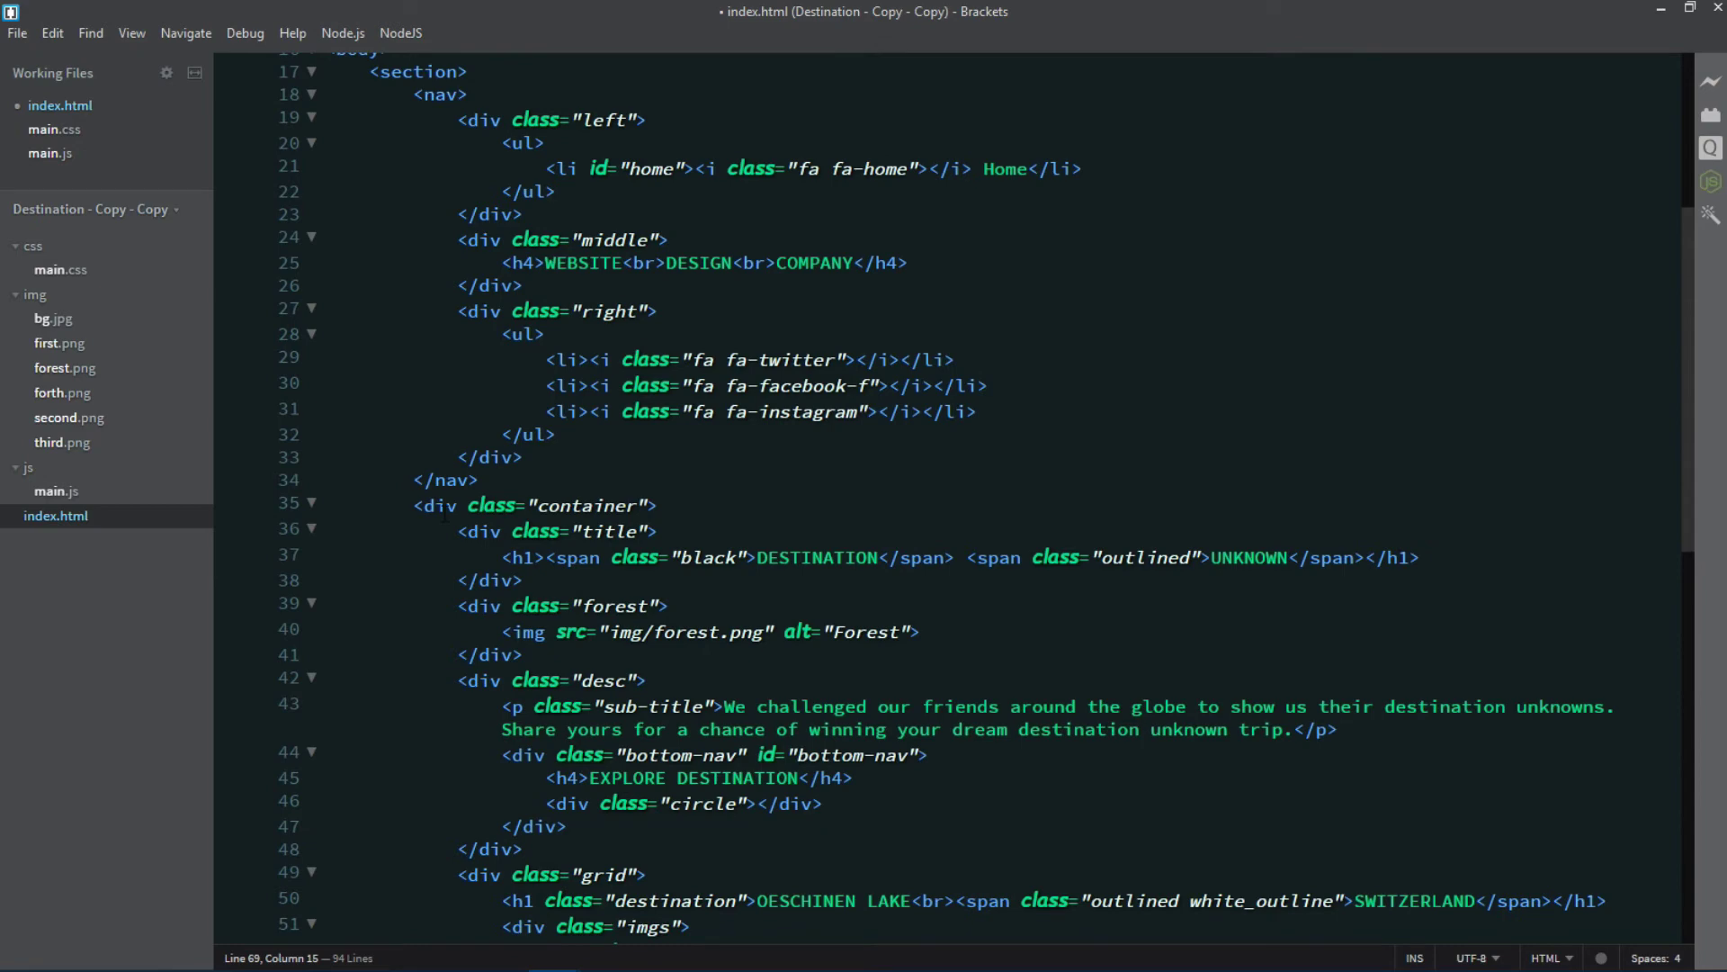
pyautogui.moveTo(556, 507)
pyautogui.mouseDown()
pyautogui.moveTo(618, 507)
pyautogui.moveTo(629, 532)
pyautogui.mouseUp()
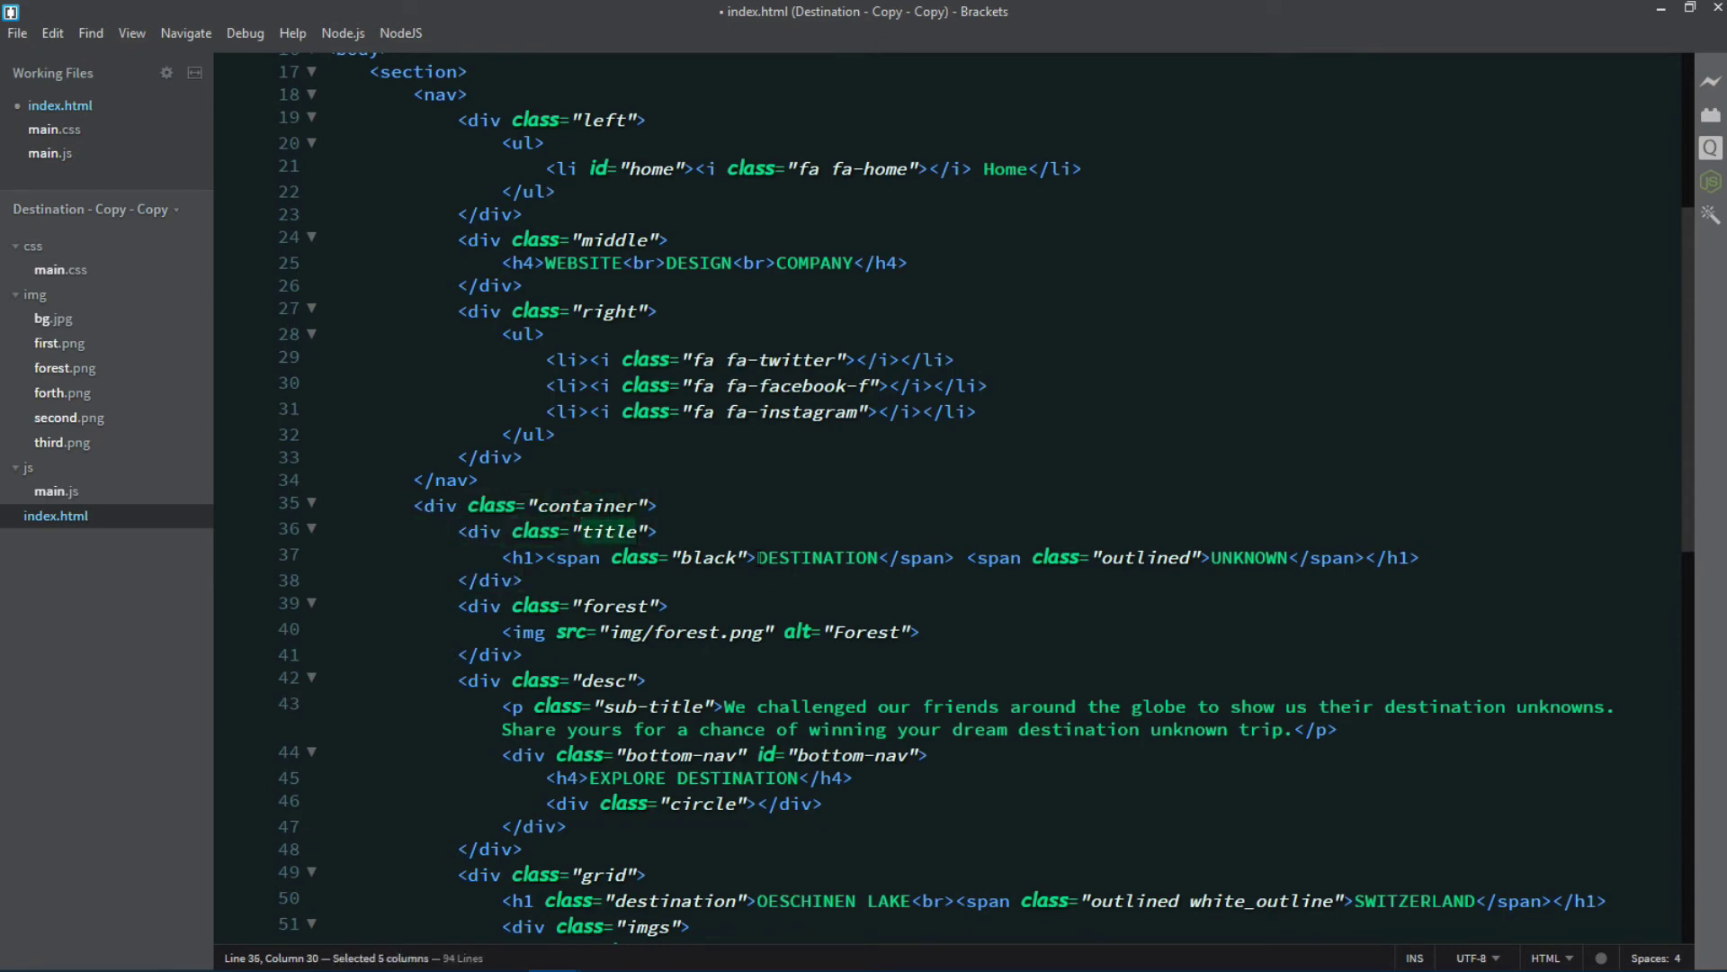
pyautogui.moveTo(757, 558); pyautogui.dragTo(889, 558)
pyautogui.moveTo(1213, 558); pyautogui.dragTo(1287, 557)
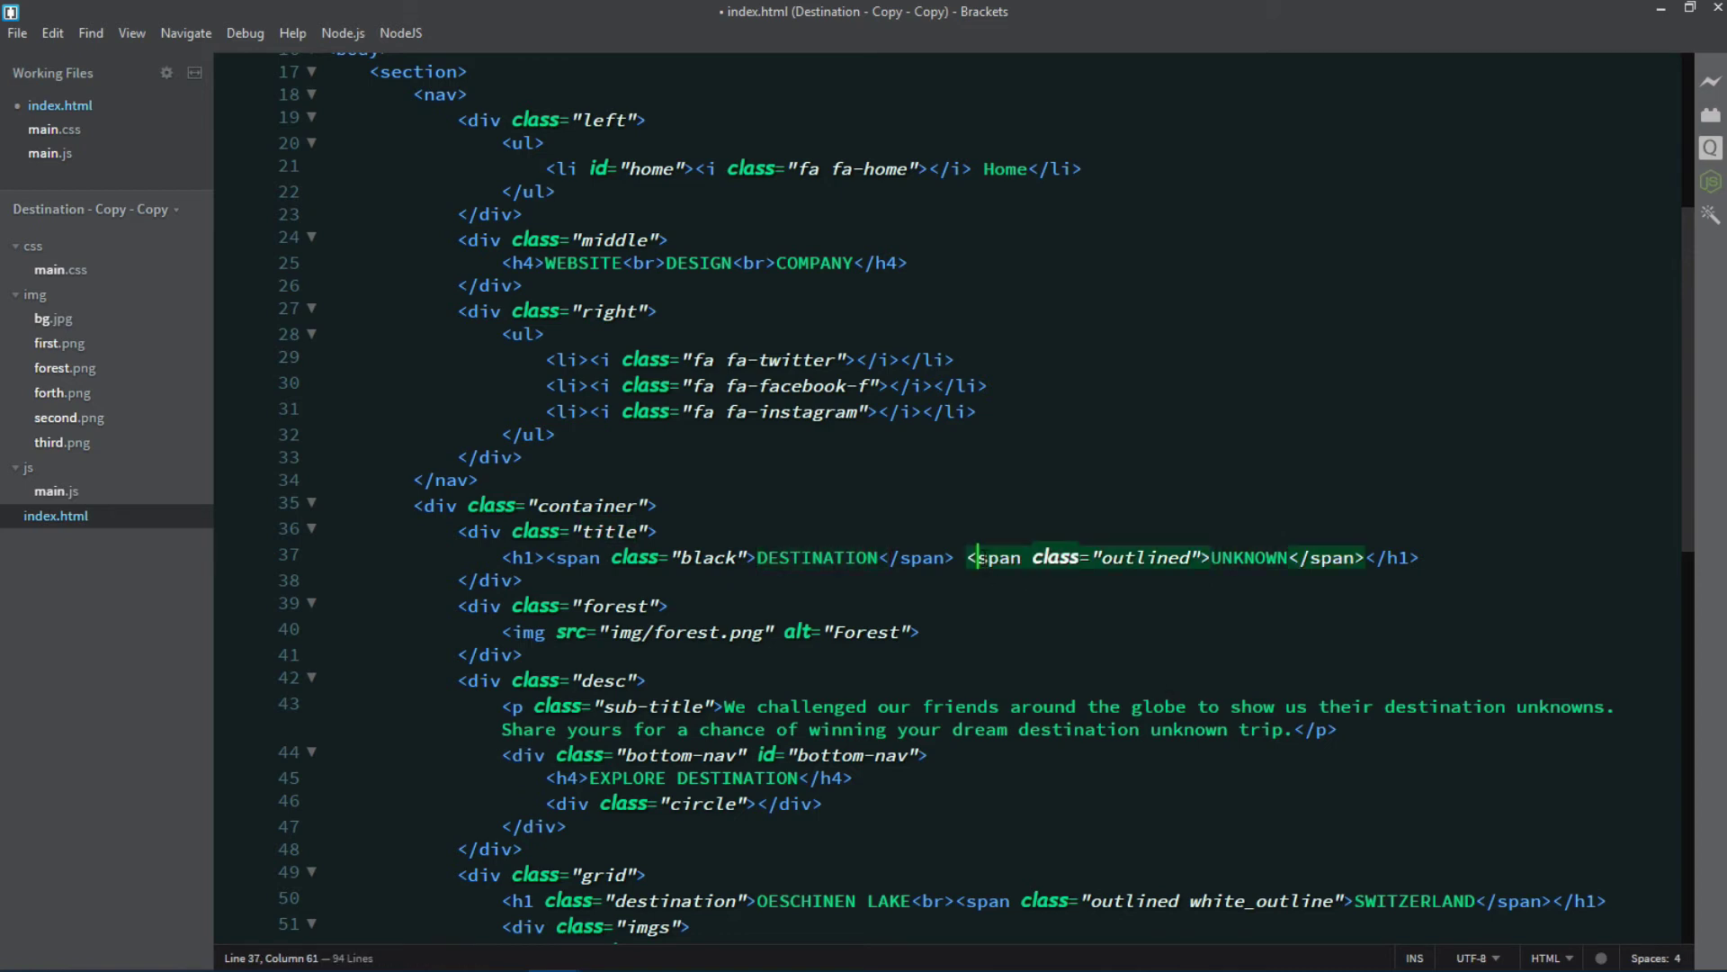
pyautogui.moveTo(978, 558); pyautogui.dragTo(1021, 558)
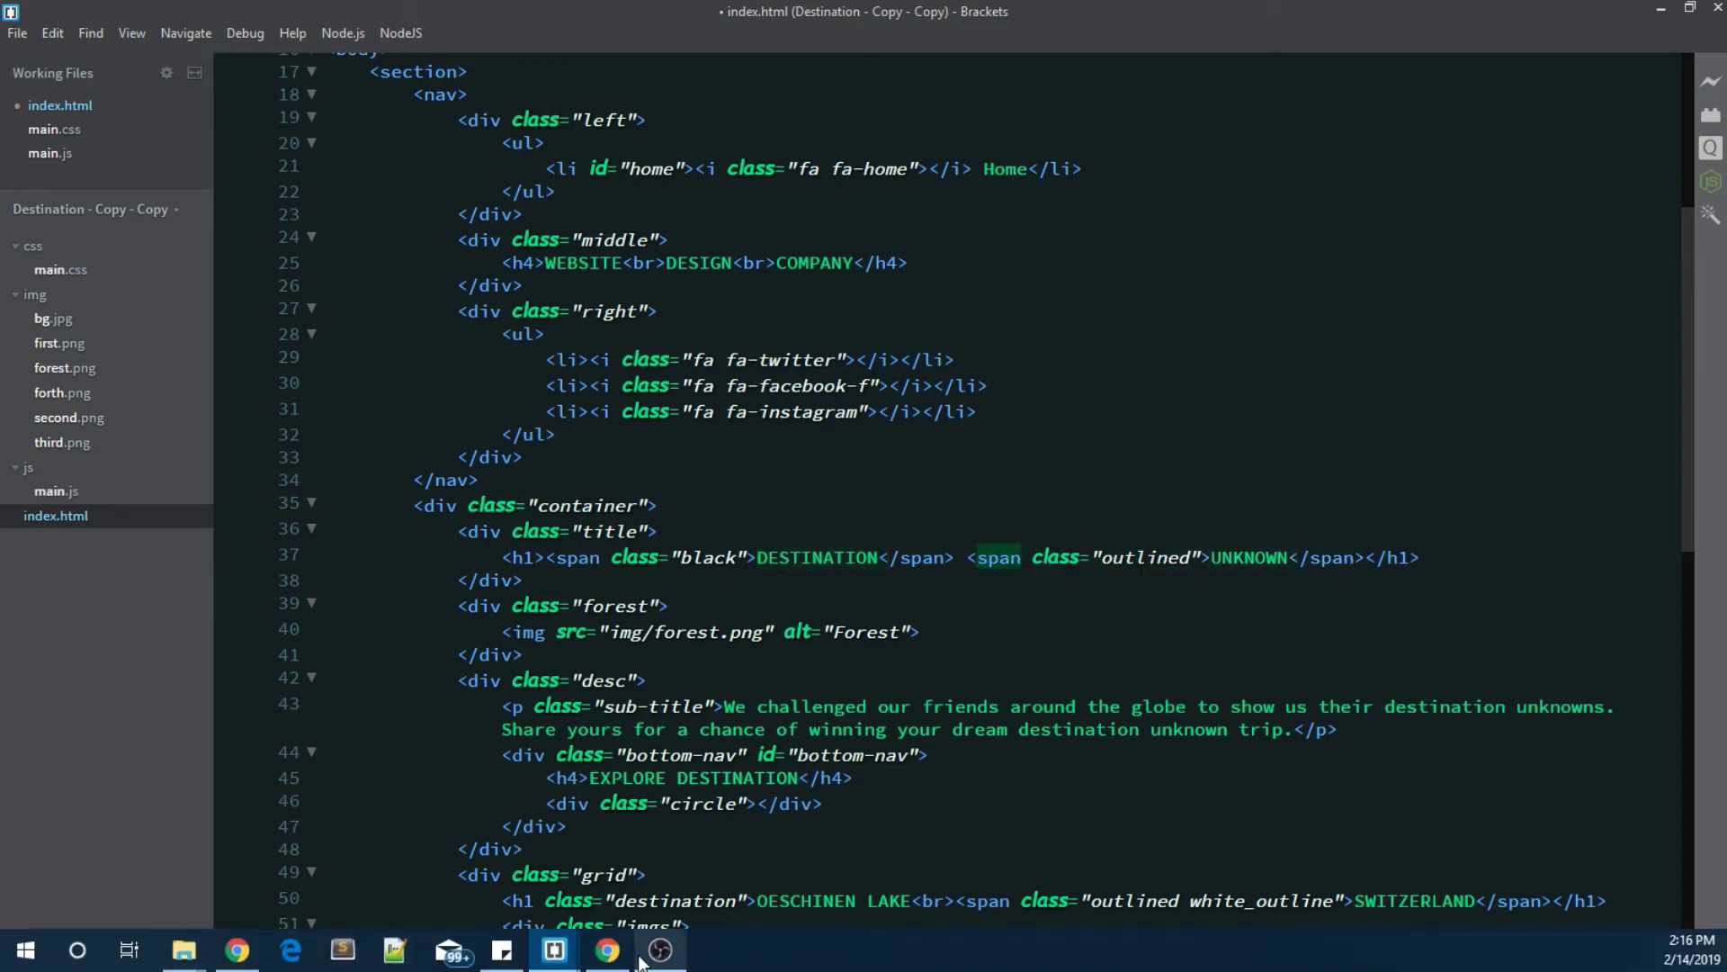
pyautogui.click(607, 950)
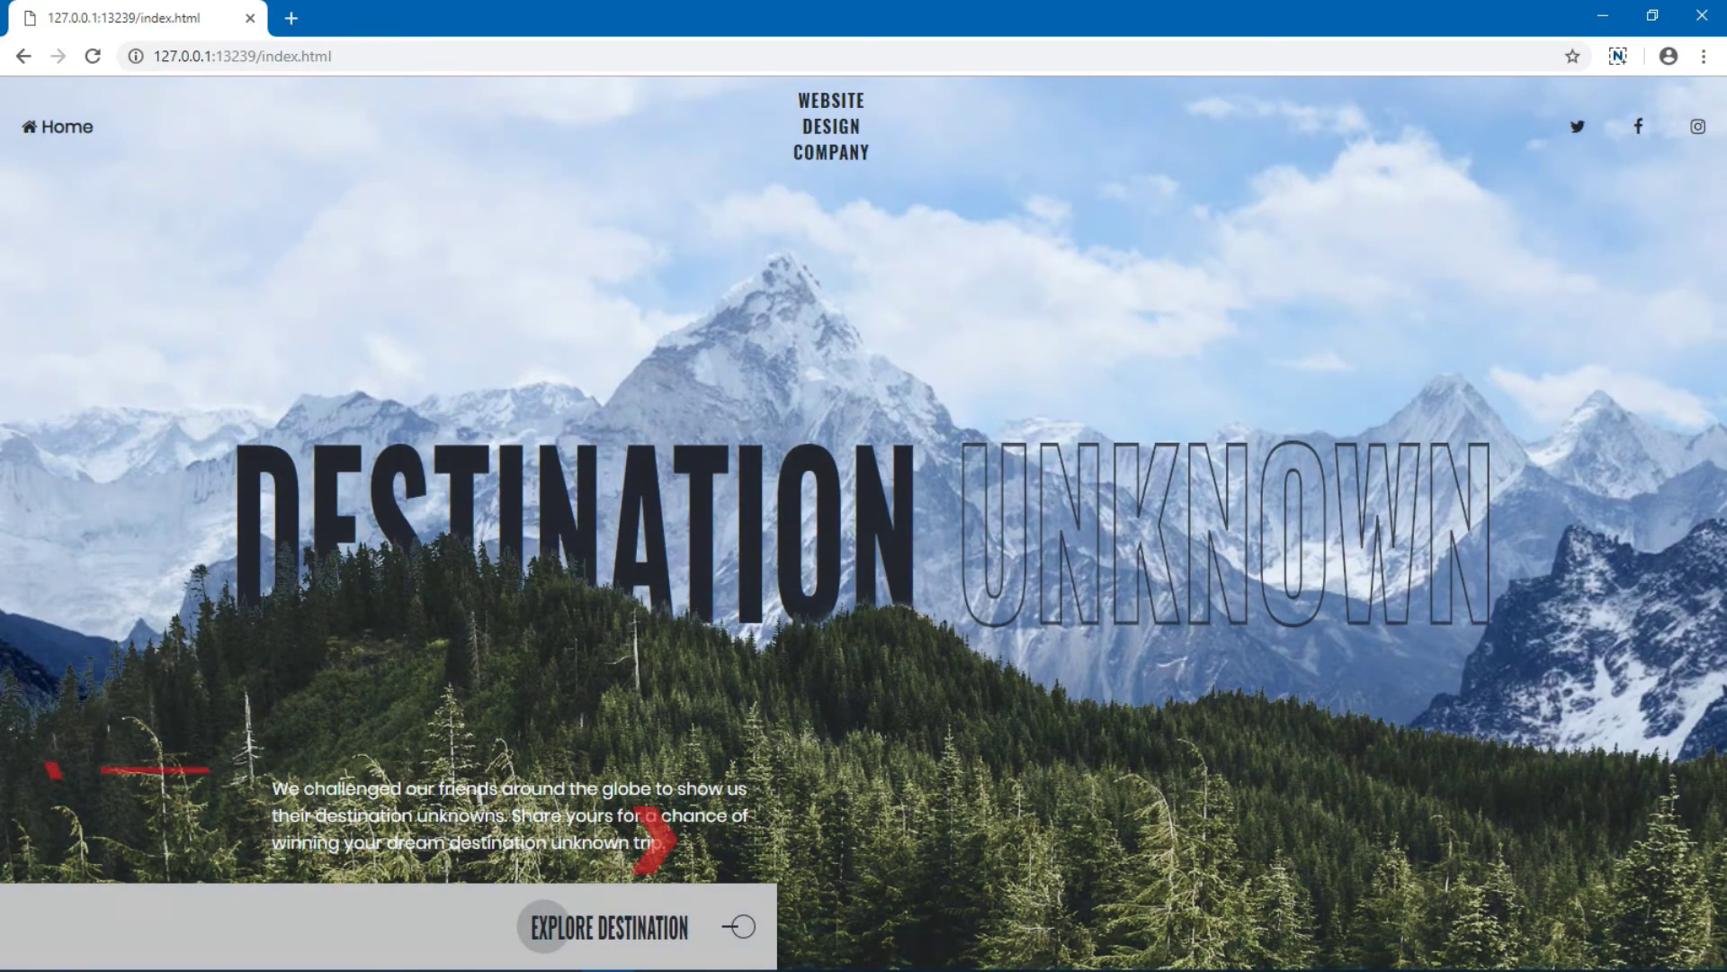
pyautogui.moveTo(553, 950)
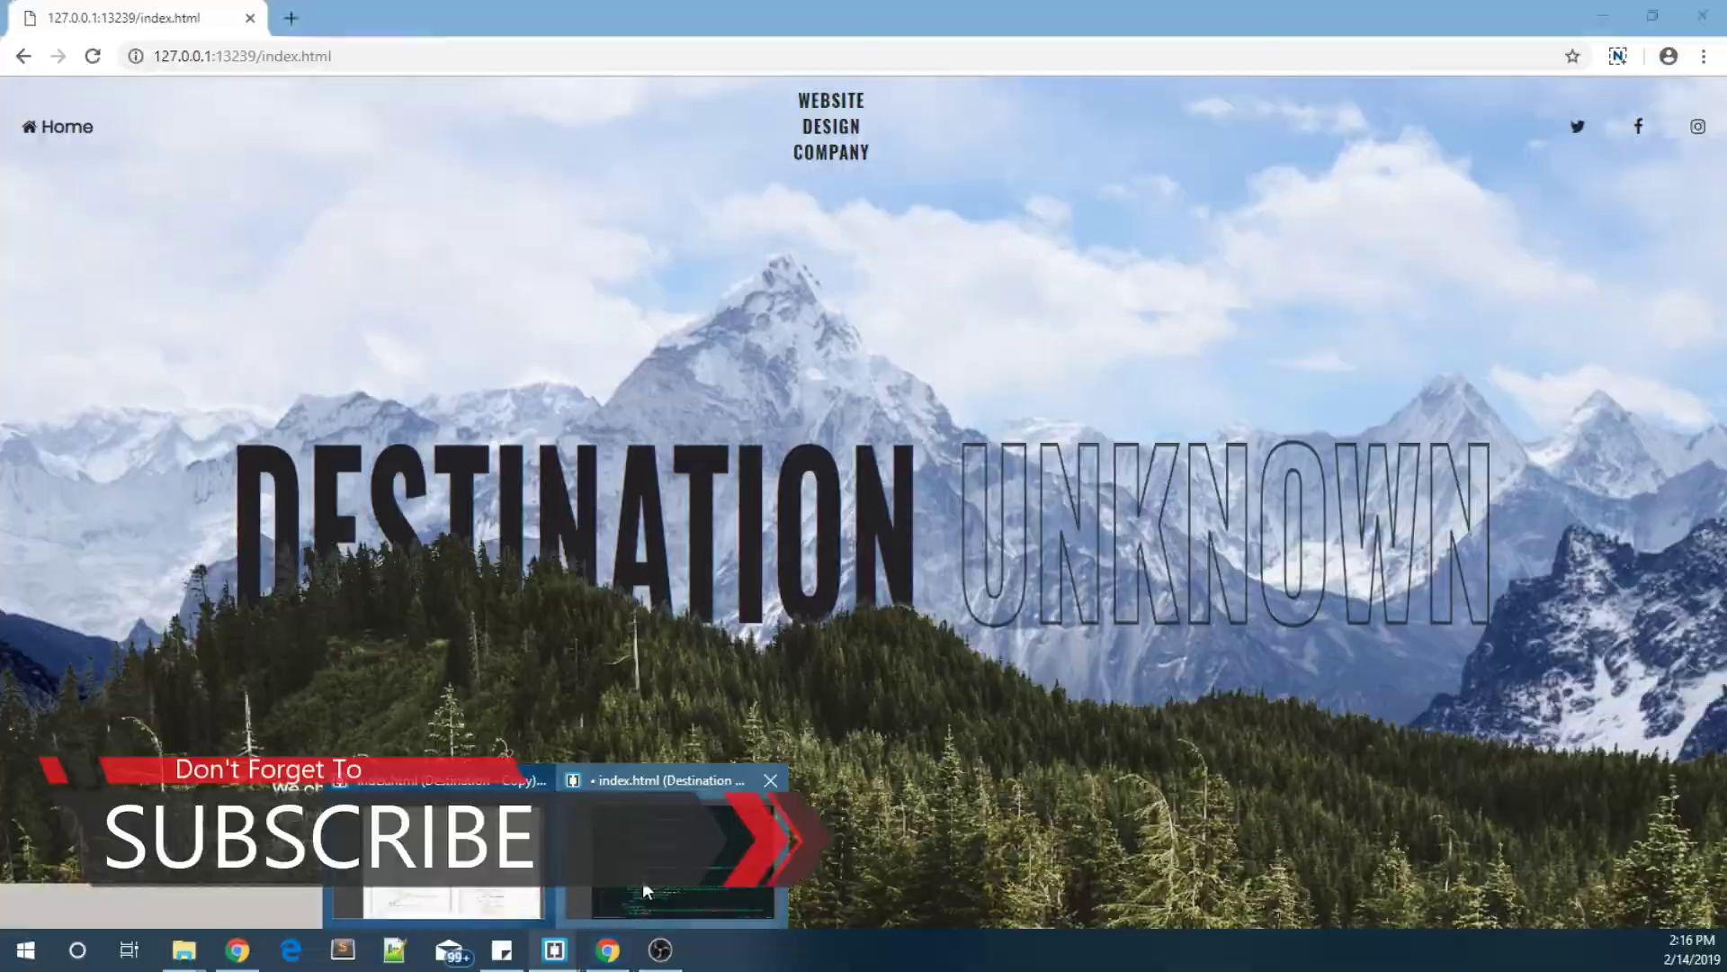
pyautogui.click(643, 880)
pyautogui.scroll(-2, 945, 540)
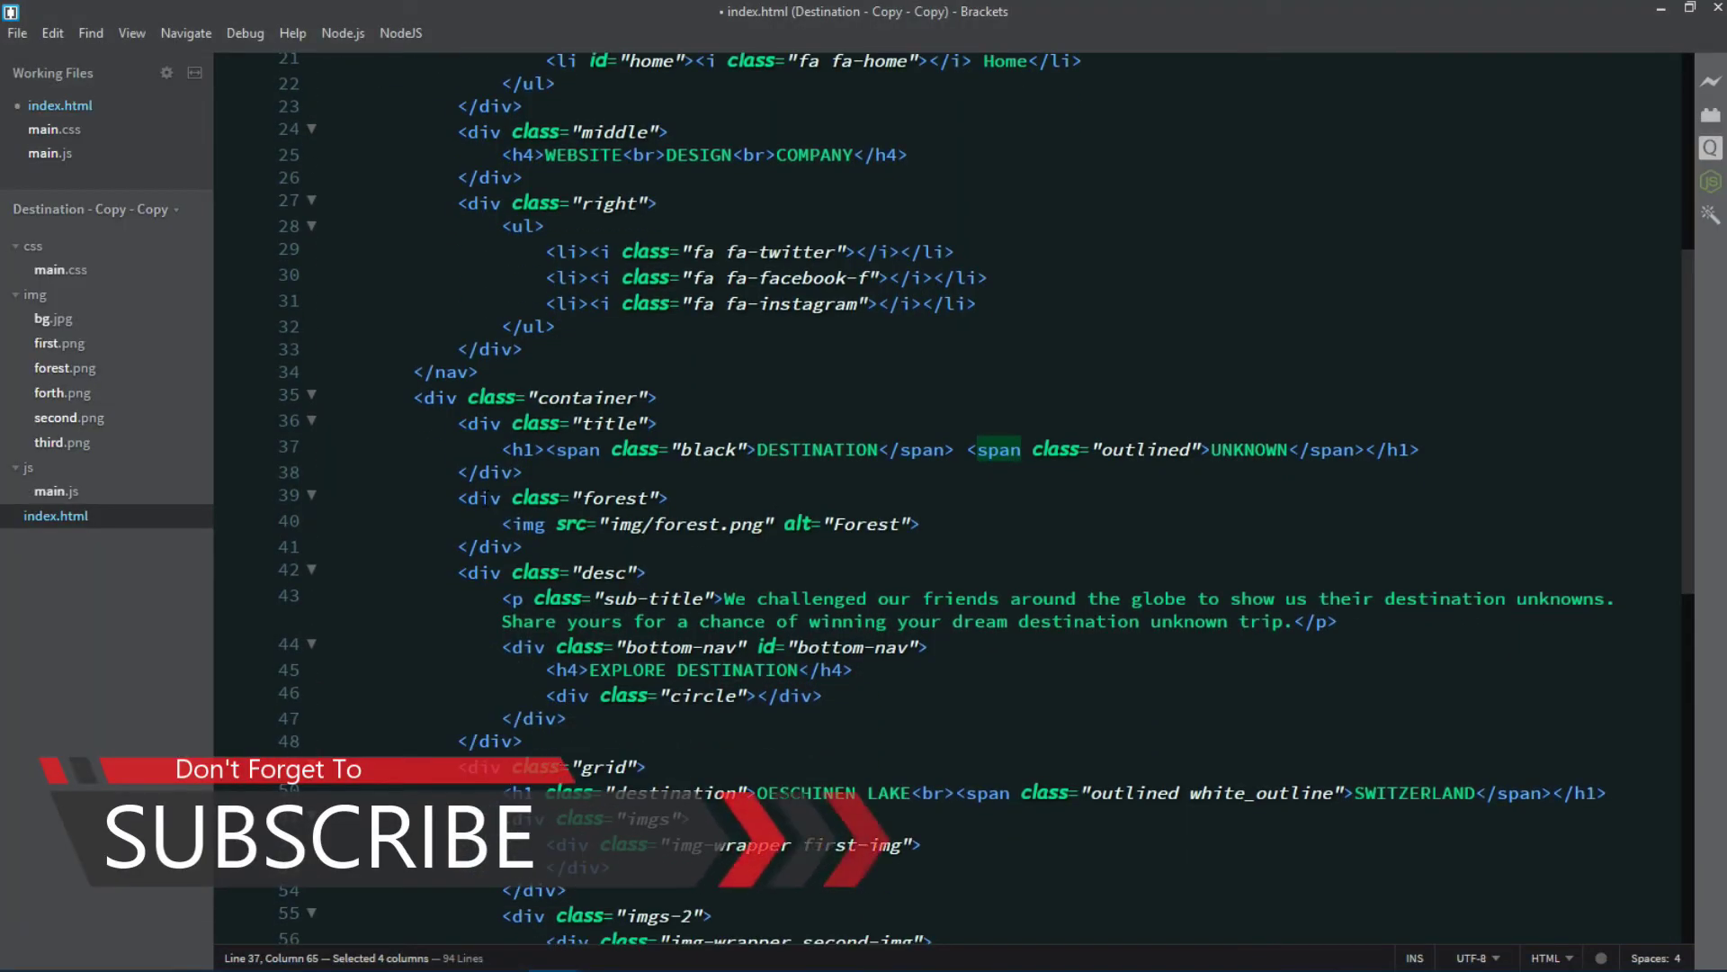
pyautogui.click(478, 498)
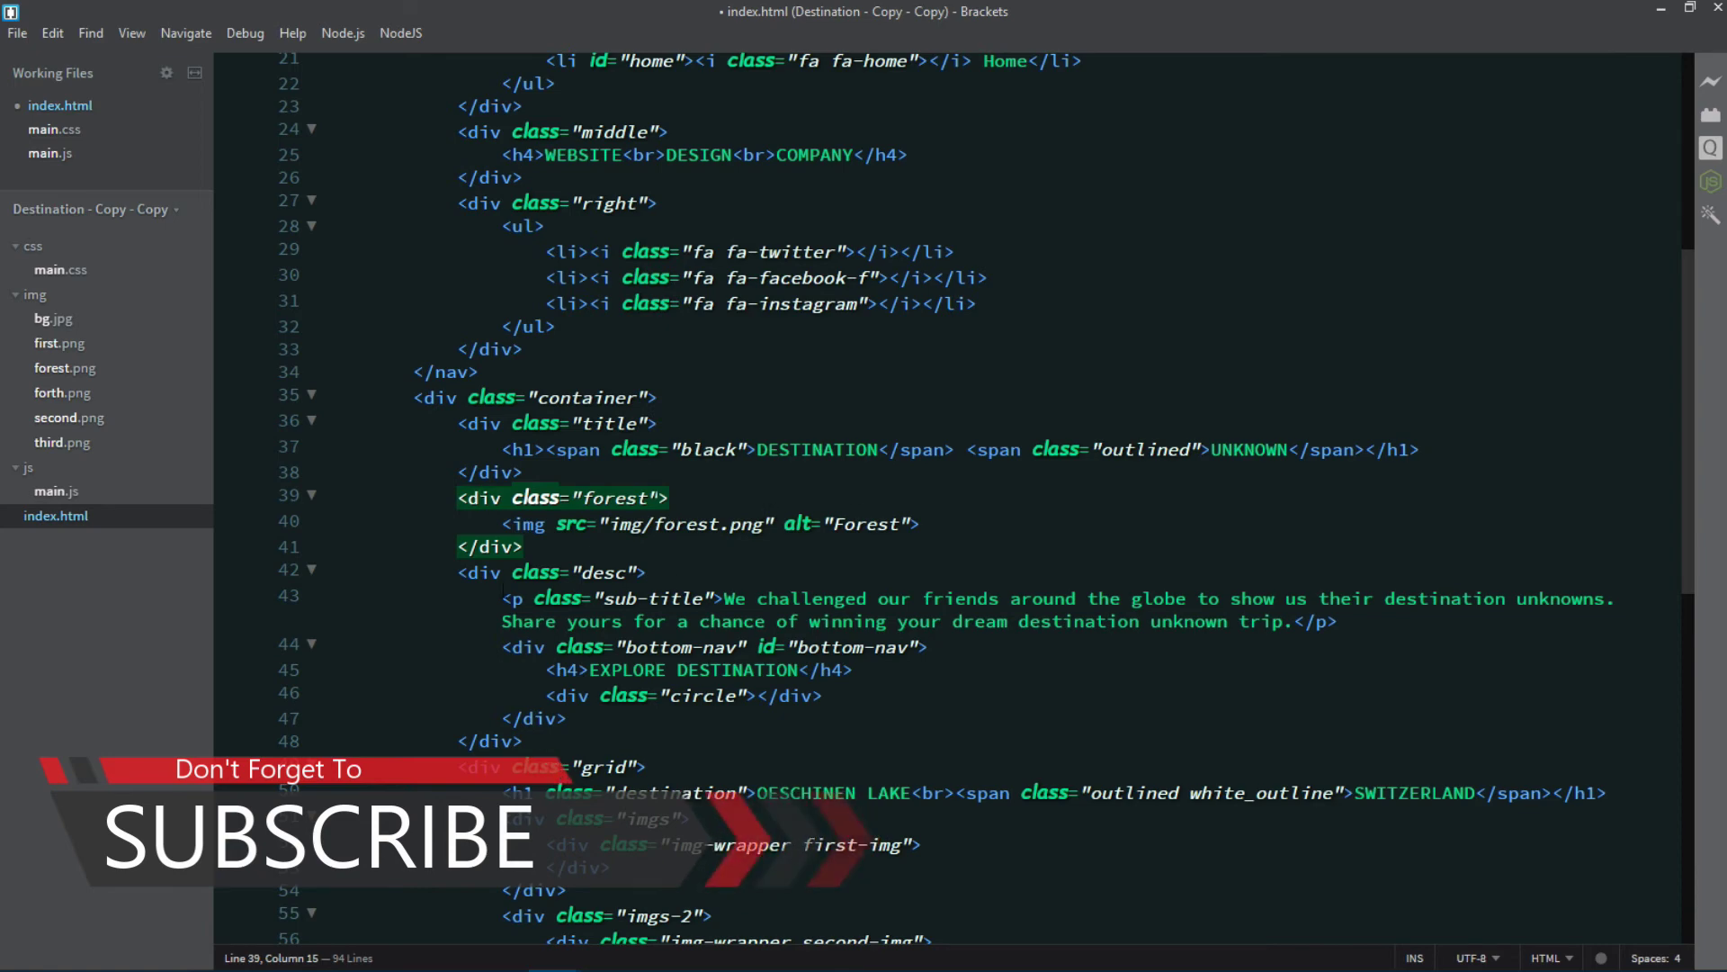
pyautogui.scroll(-2, 502, 584)
pyautogui.scroll(-1, 502, 587)
pyautogui.click(490, 465)
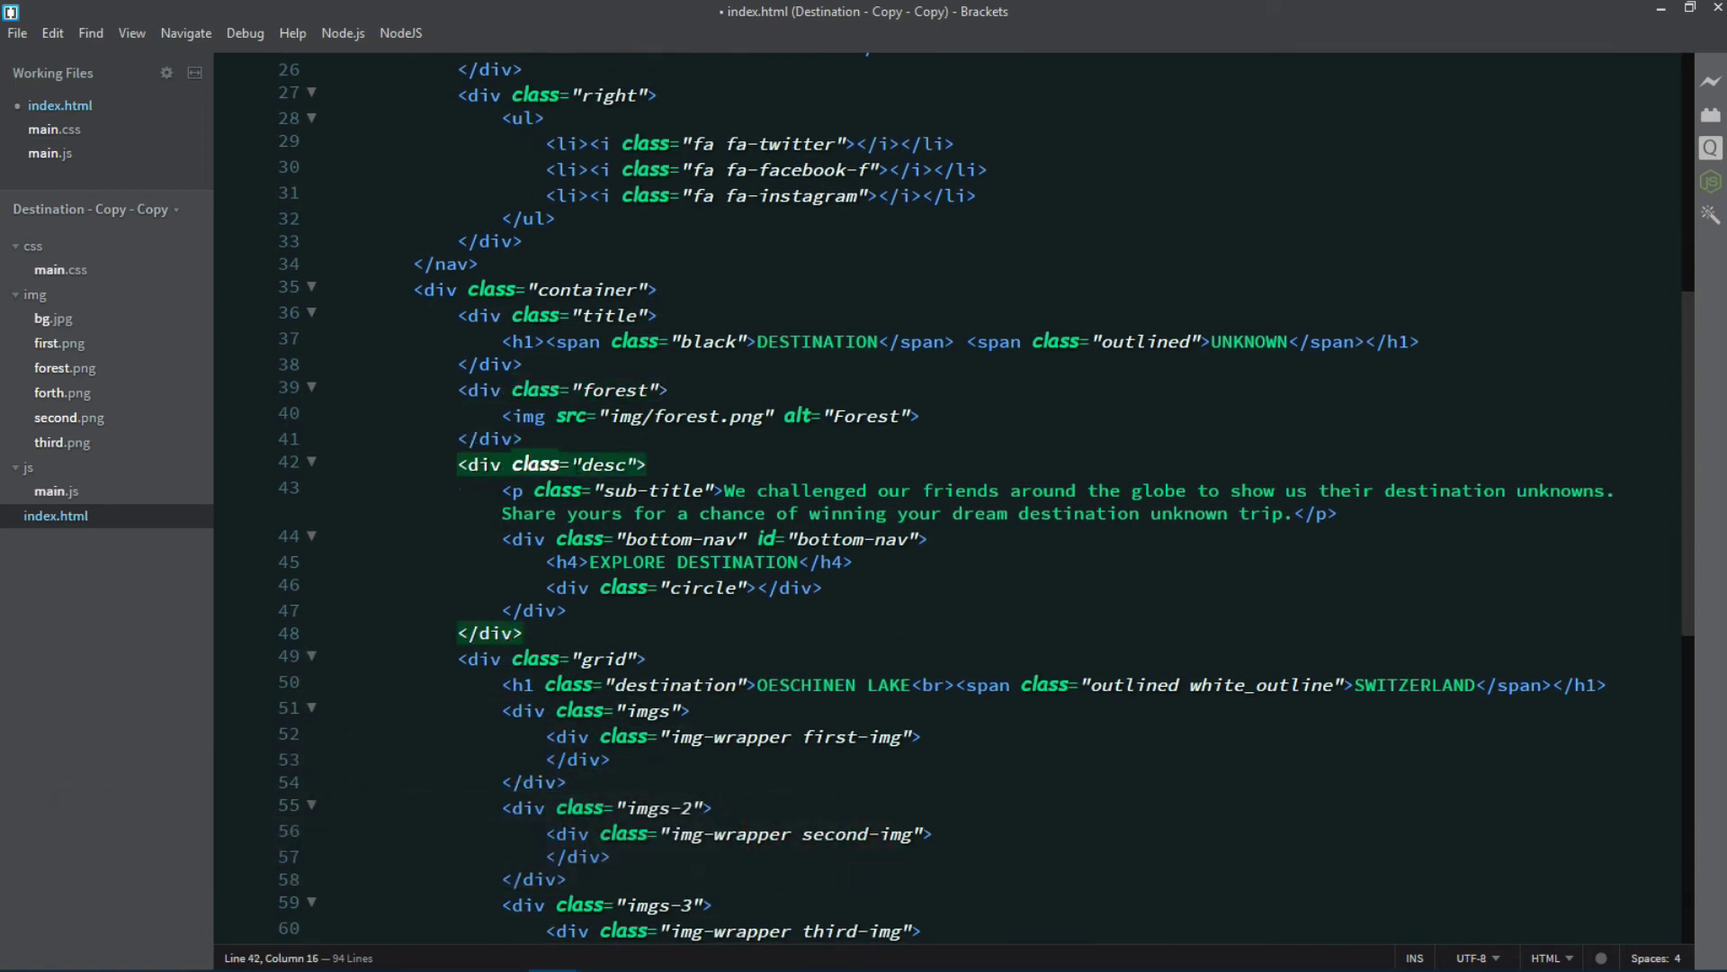
pyautogui.moveTo(628, 490); pyautogui.dragTo(673, 491)
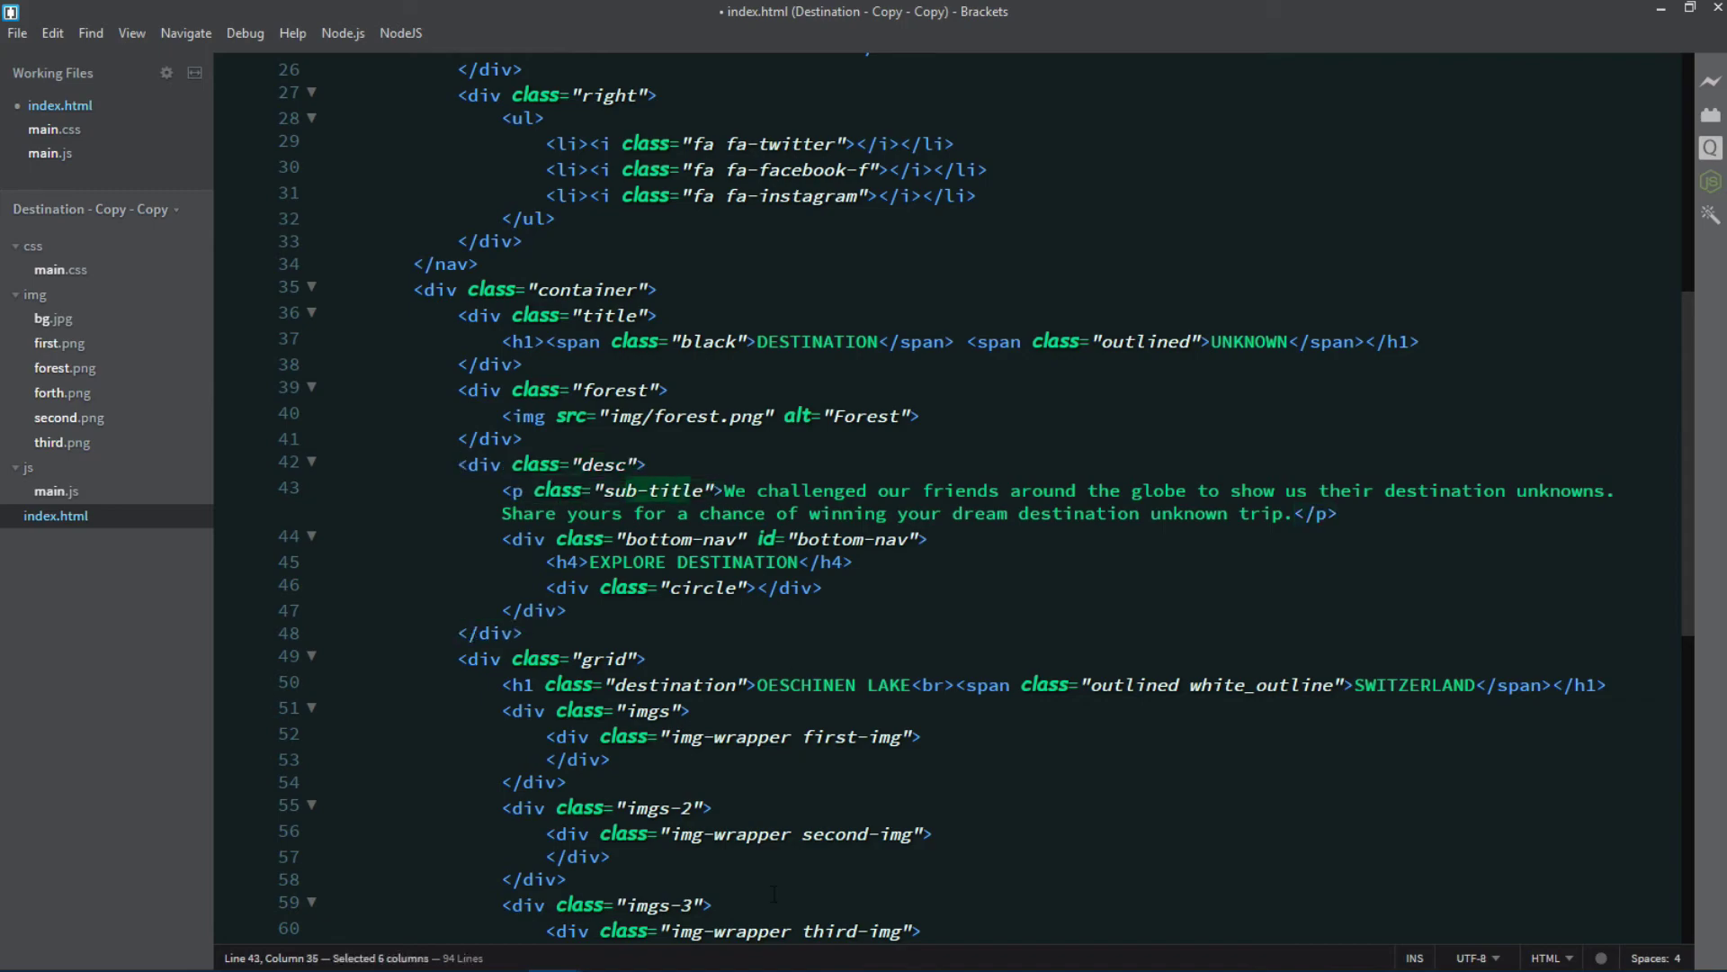
pyautogui.click(608, 951)
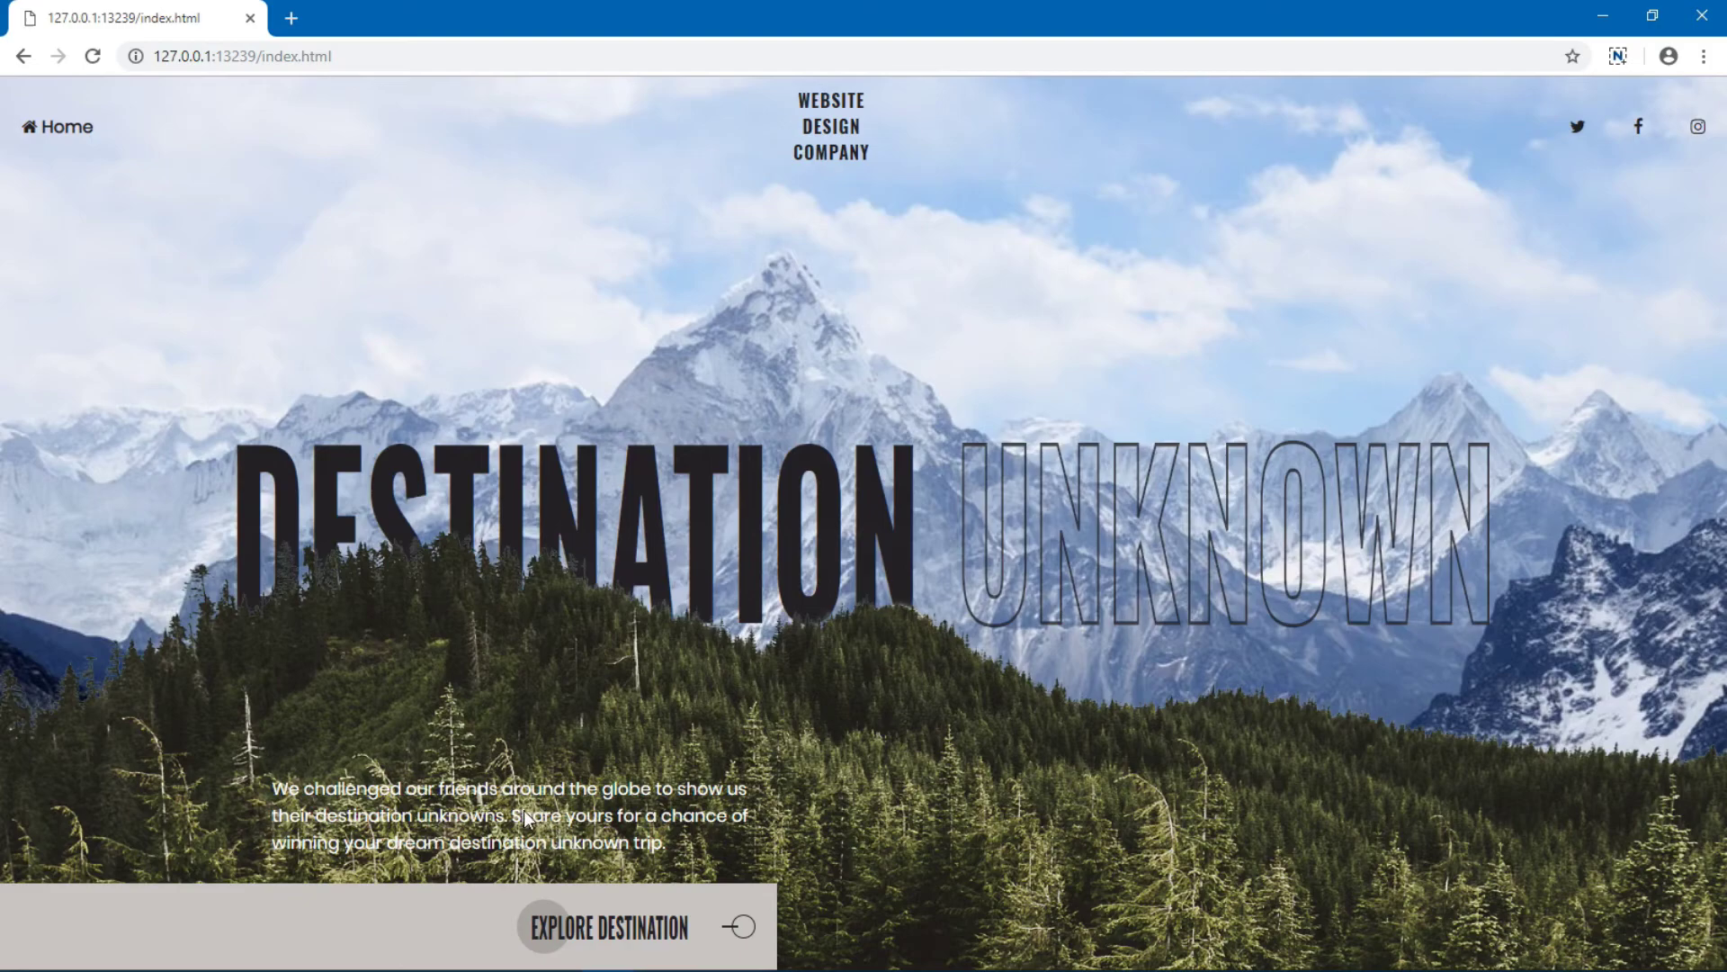
pyautogui.click(624, 953)
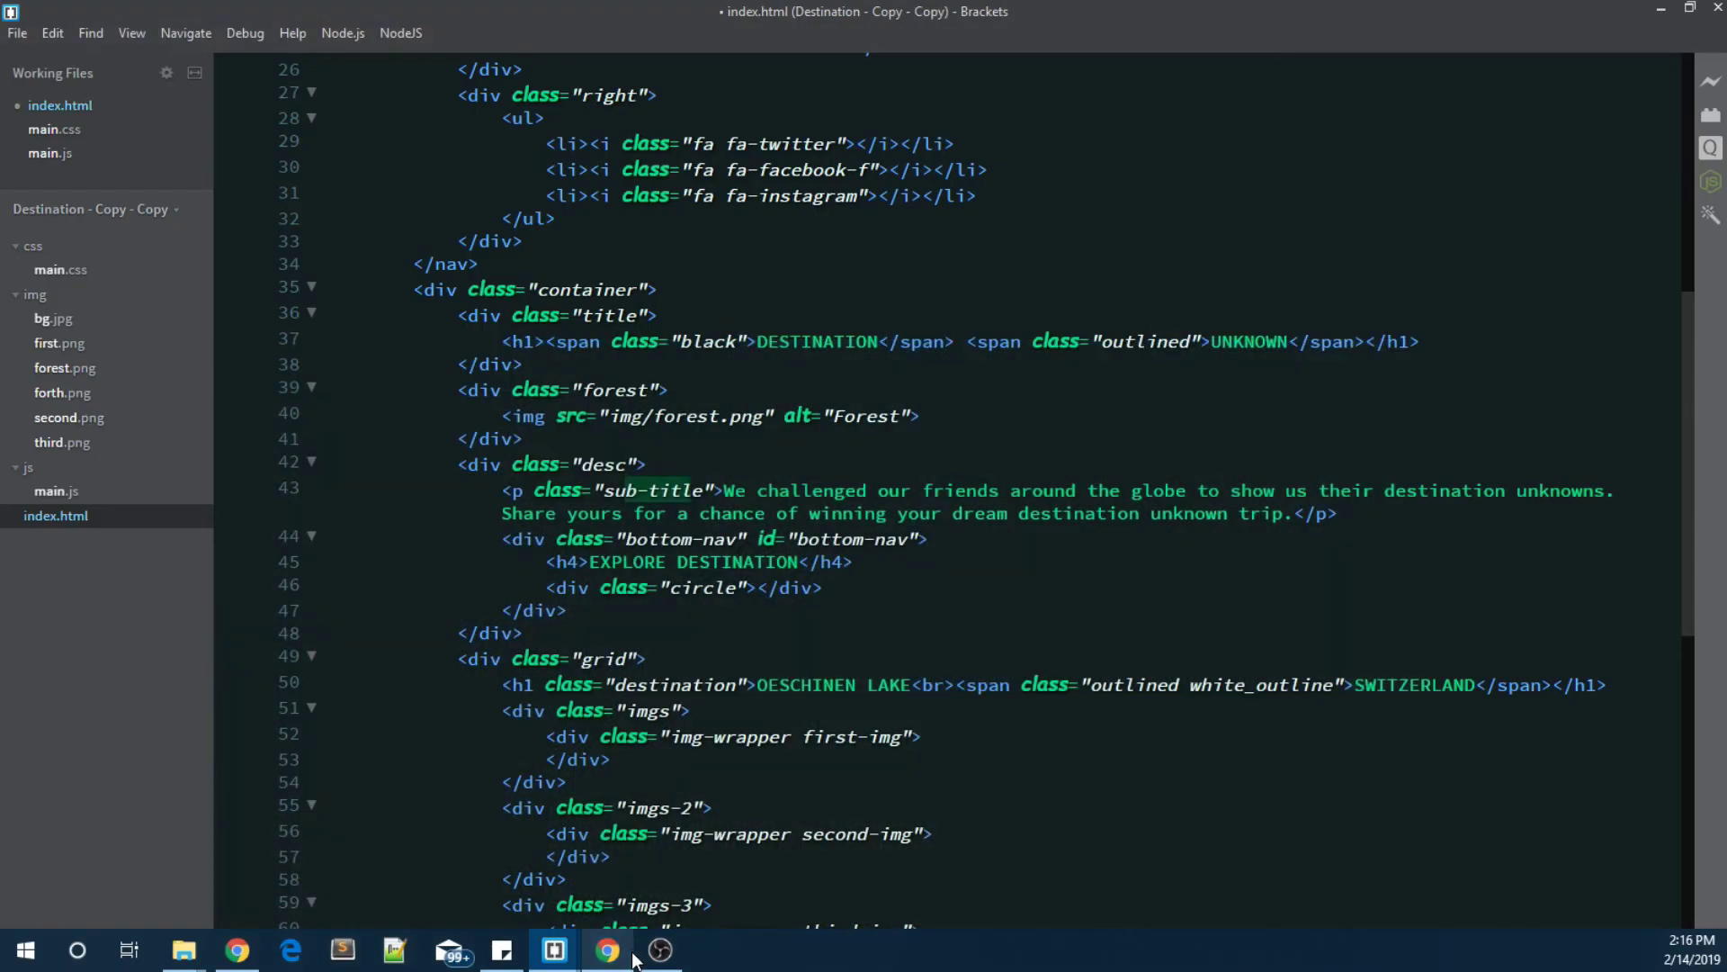
pyautogui.click(522, 539)
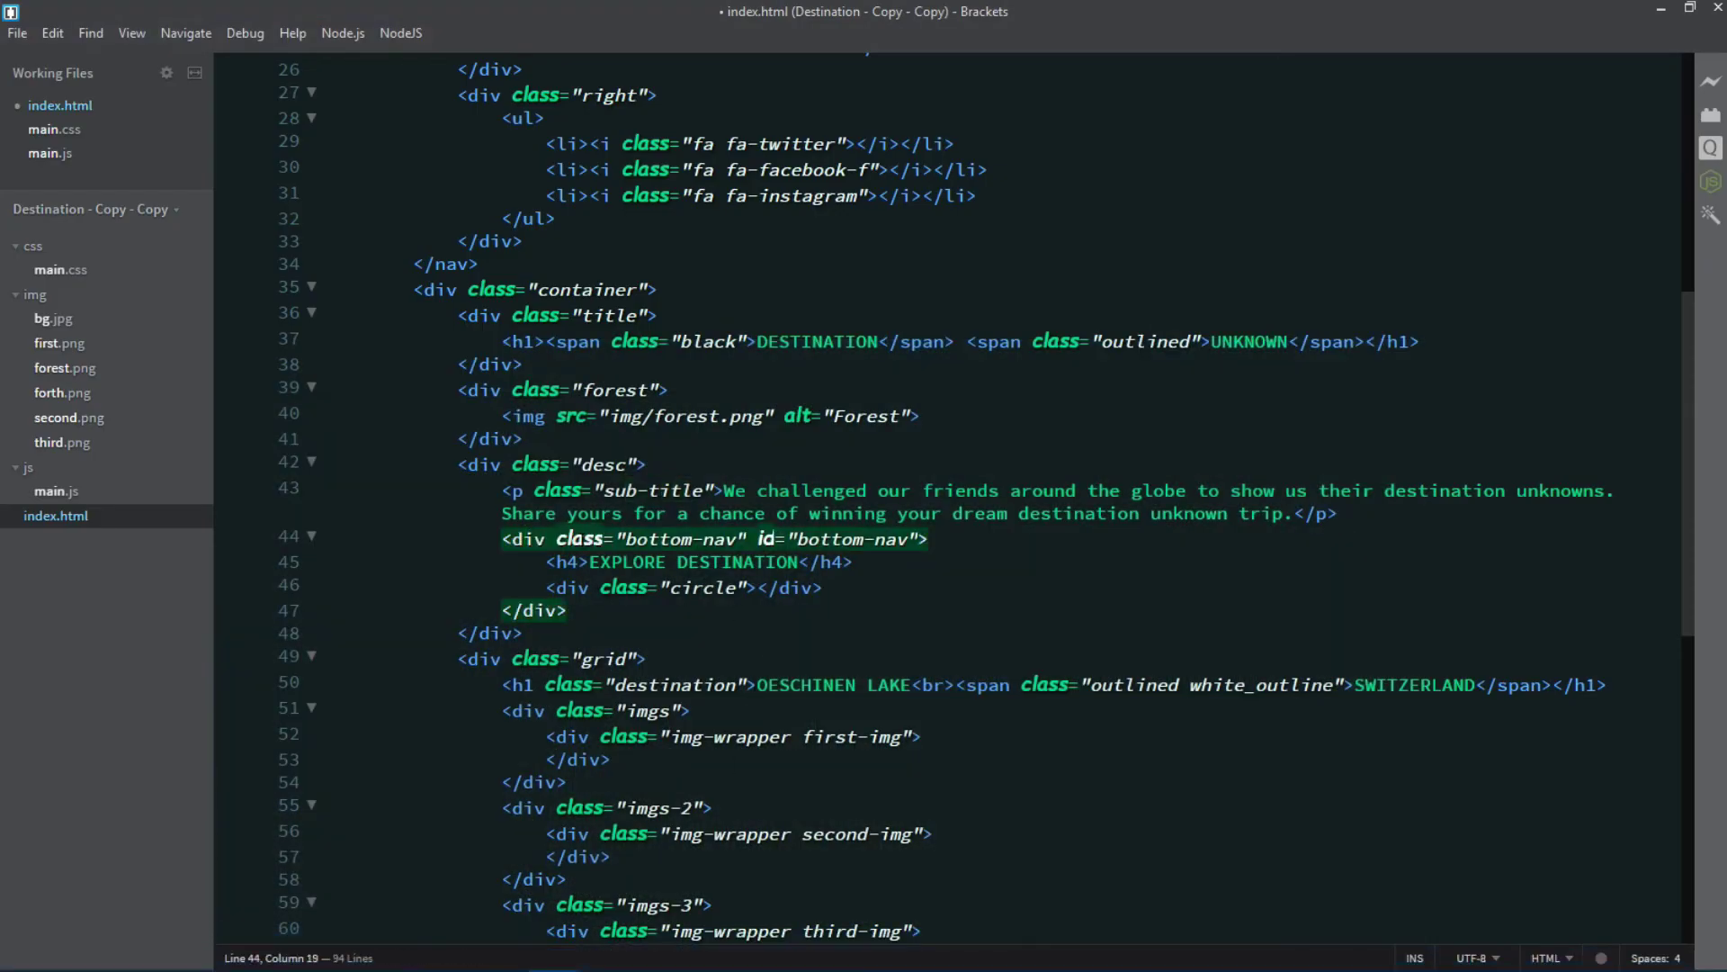
pyautogui.moveTo(556, 539); pyautogui.dragTo(919, 538)
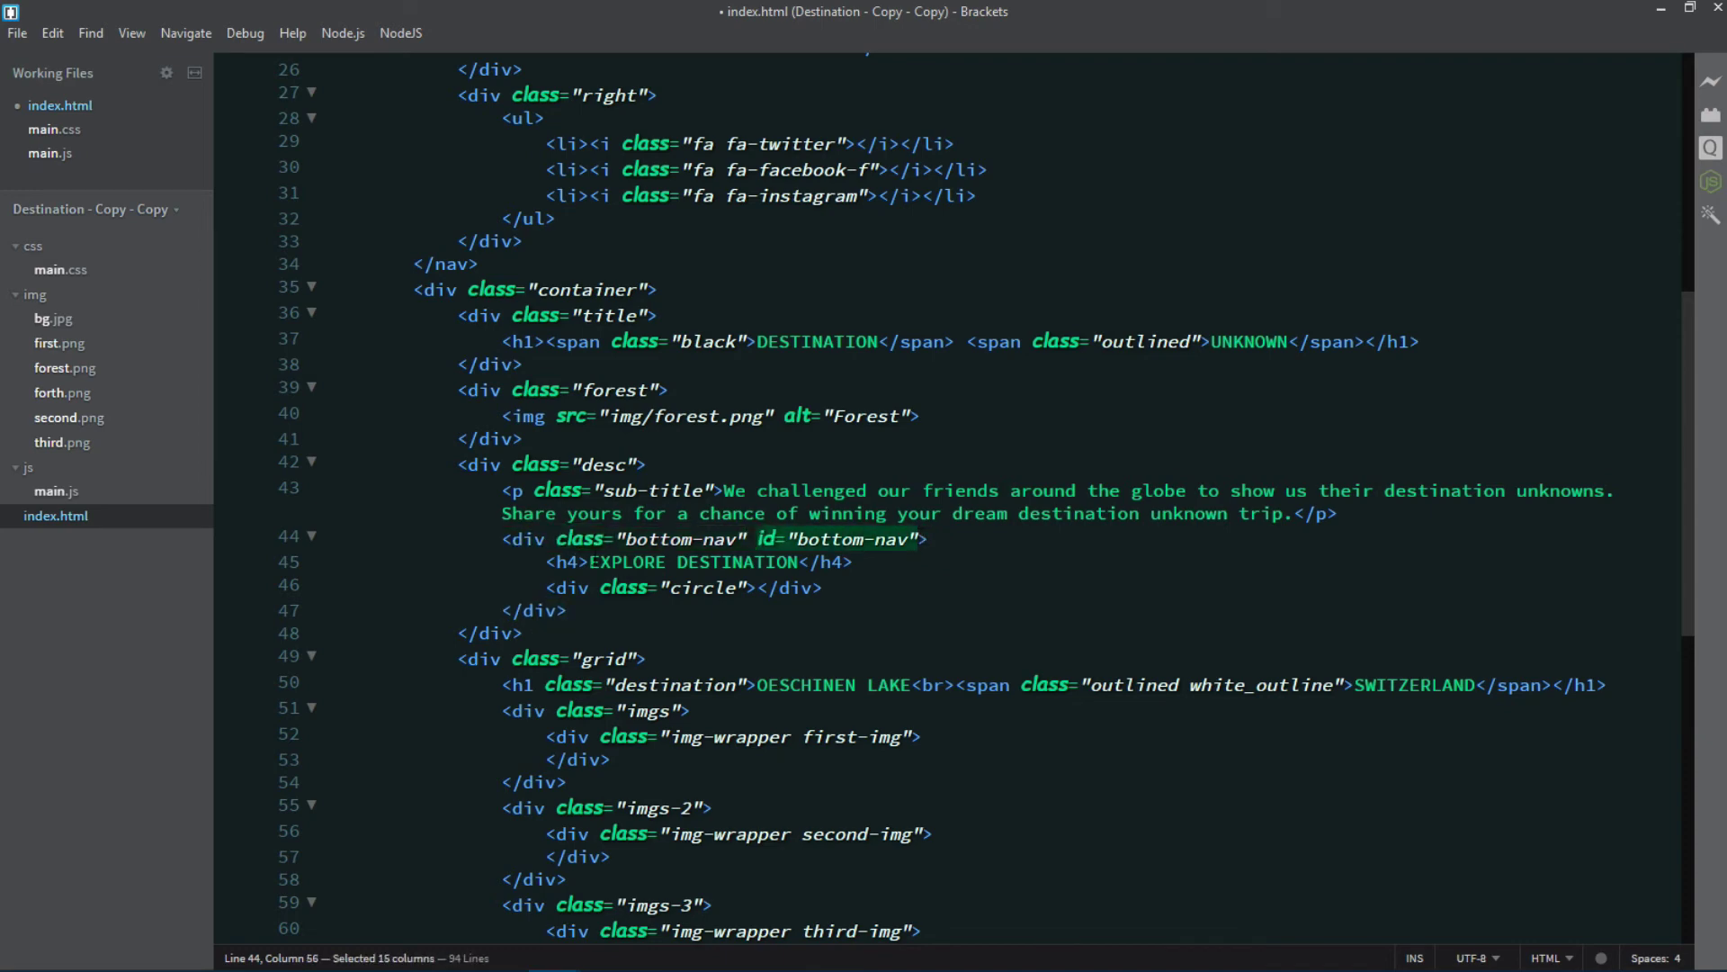
pyautogui.moveTo(589, 562); pyautogui.dragTo(799, 563)
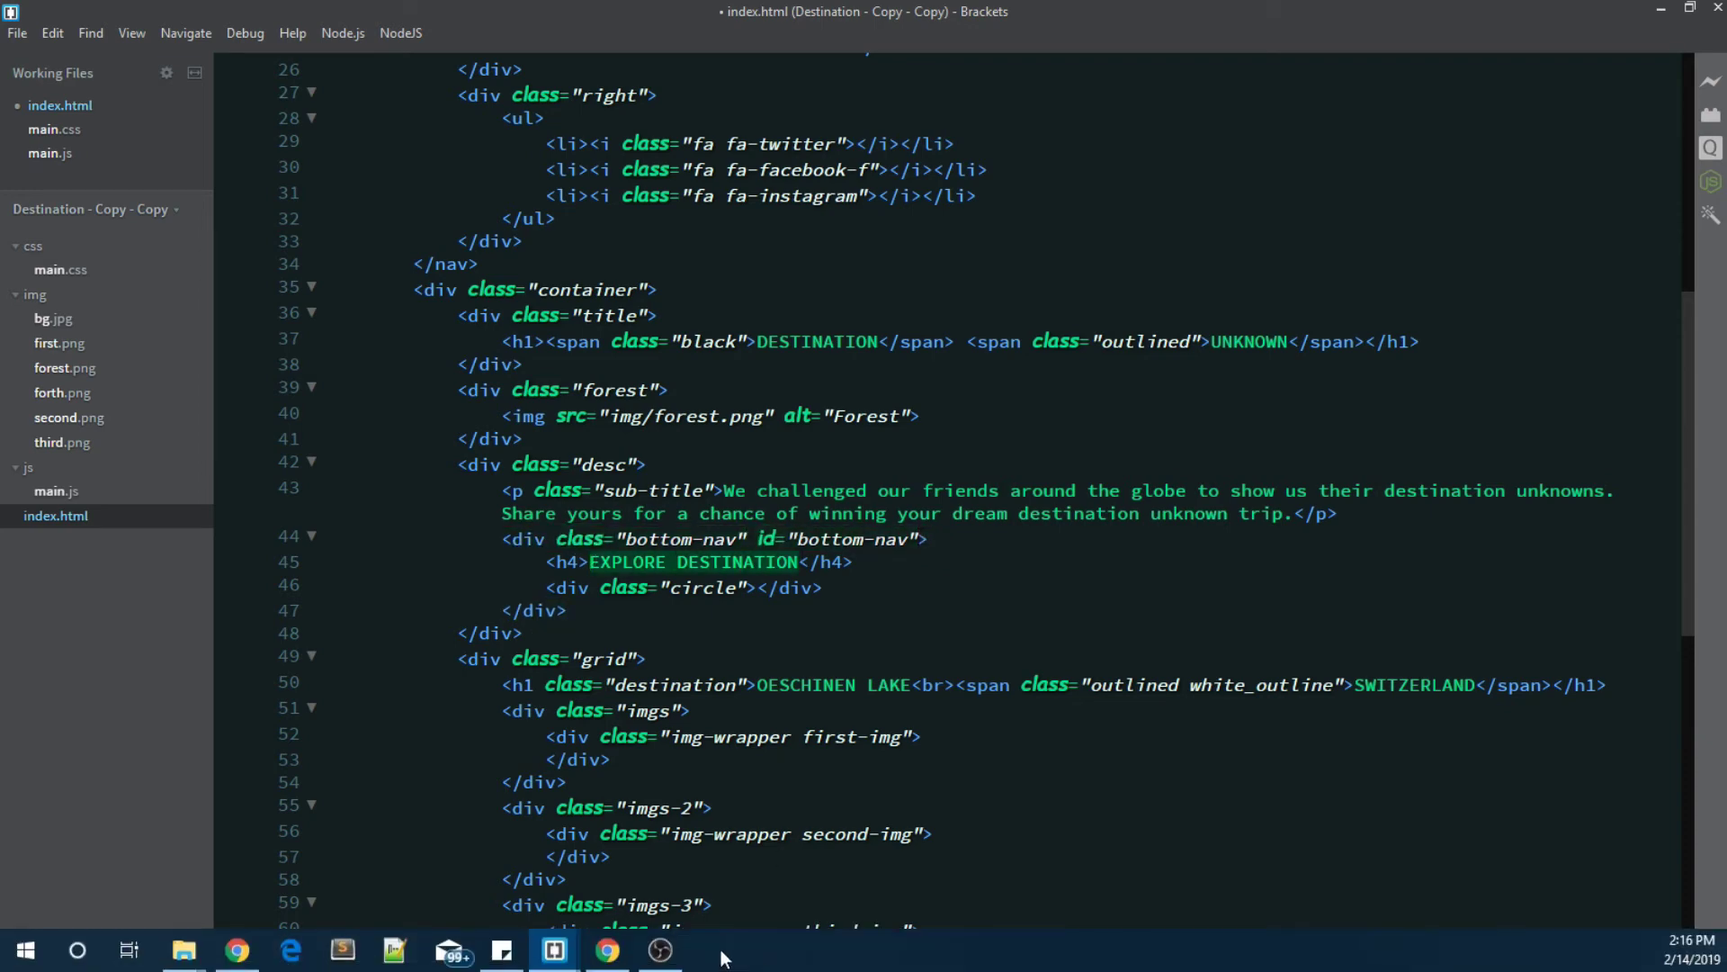
pyautogui.click(609, 959)
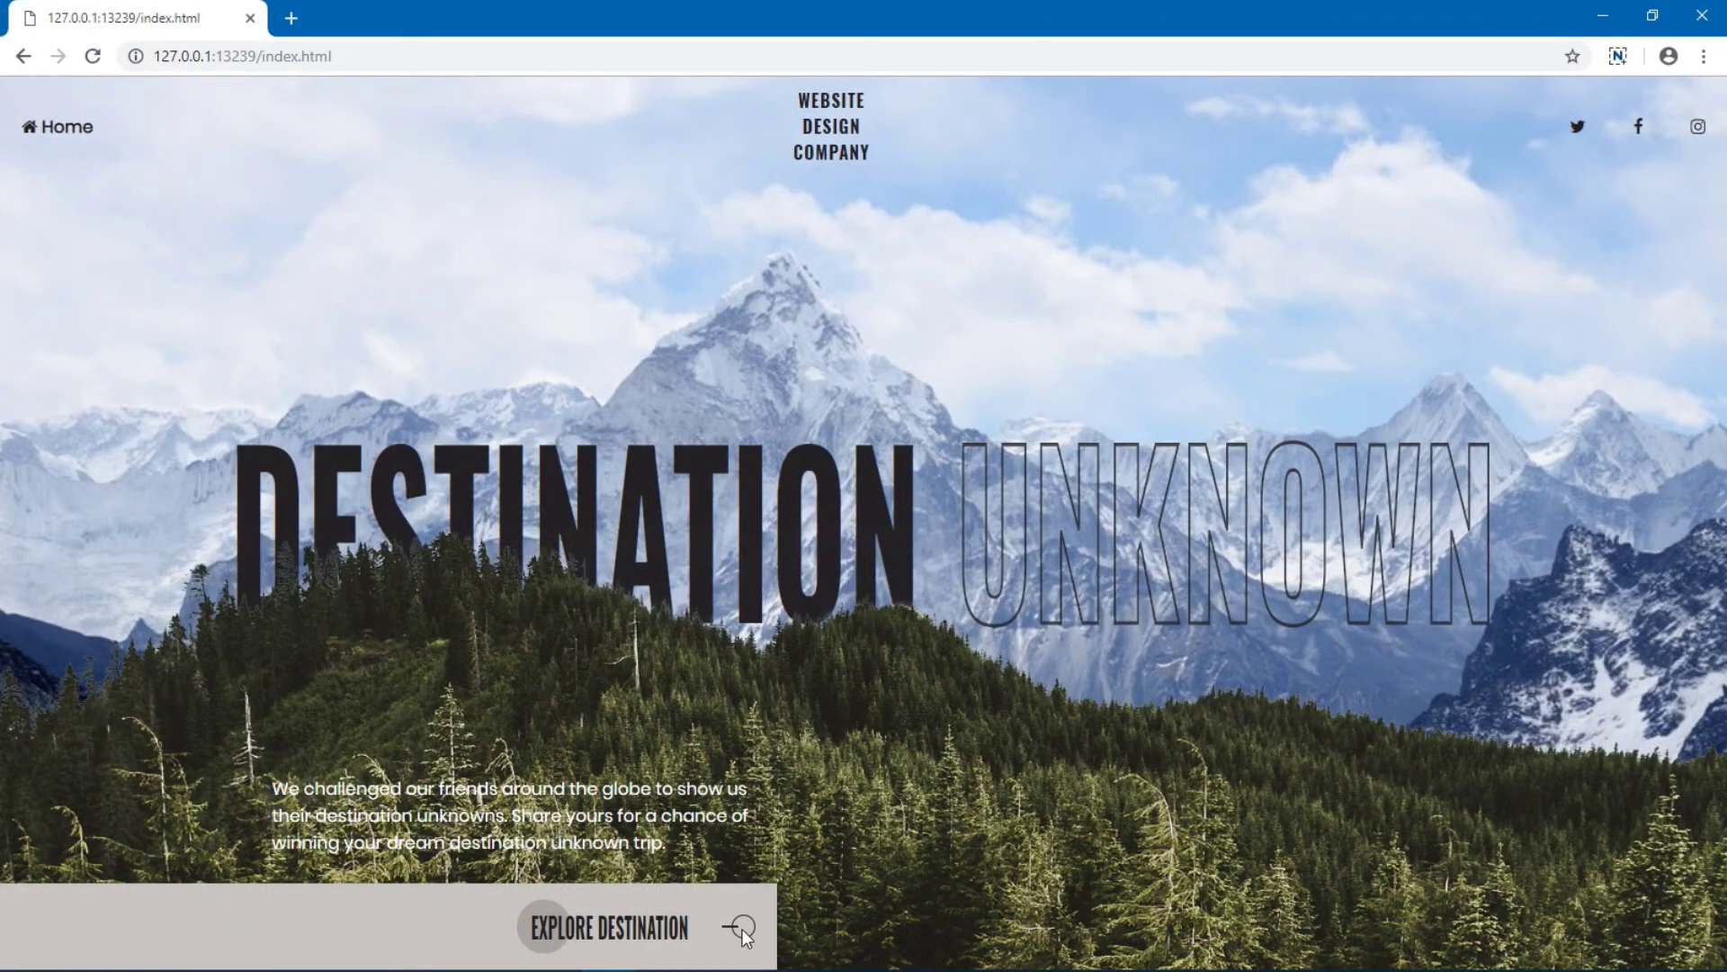
pyautogui.click(617, 954)
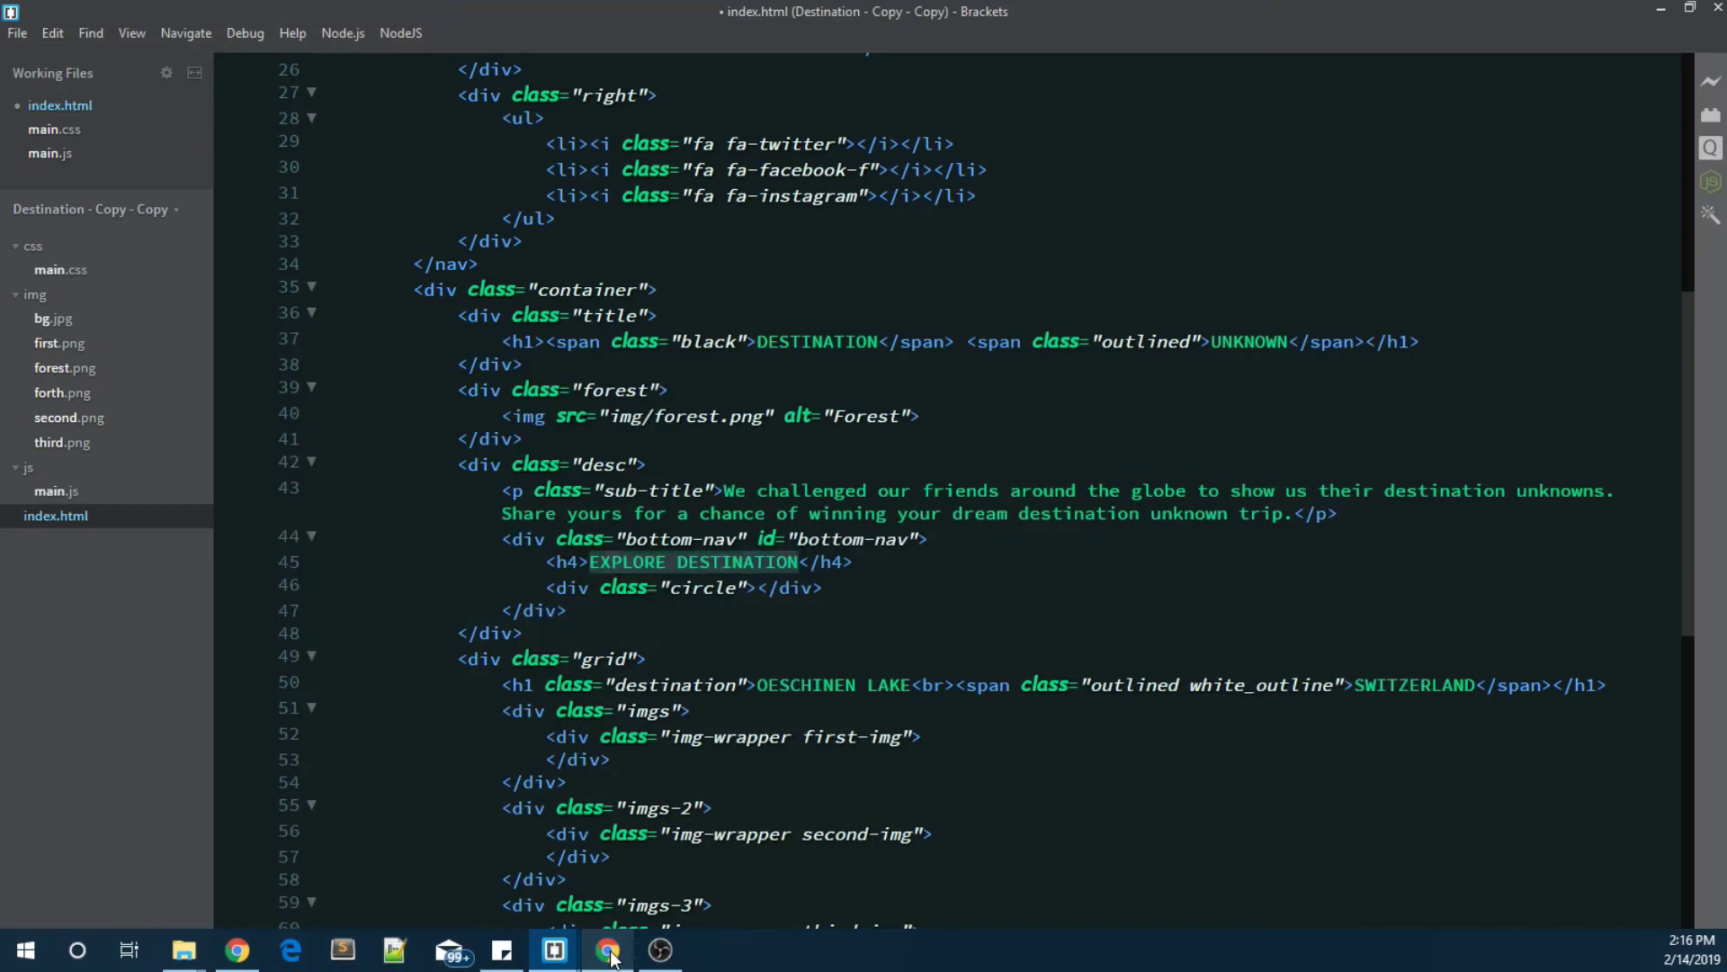
pyautogui.moveTo(600, 587); pyautogui.dragTo(751, 587)
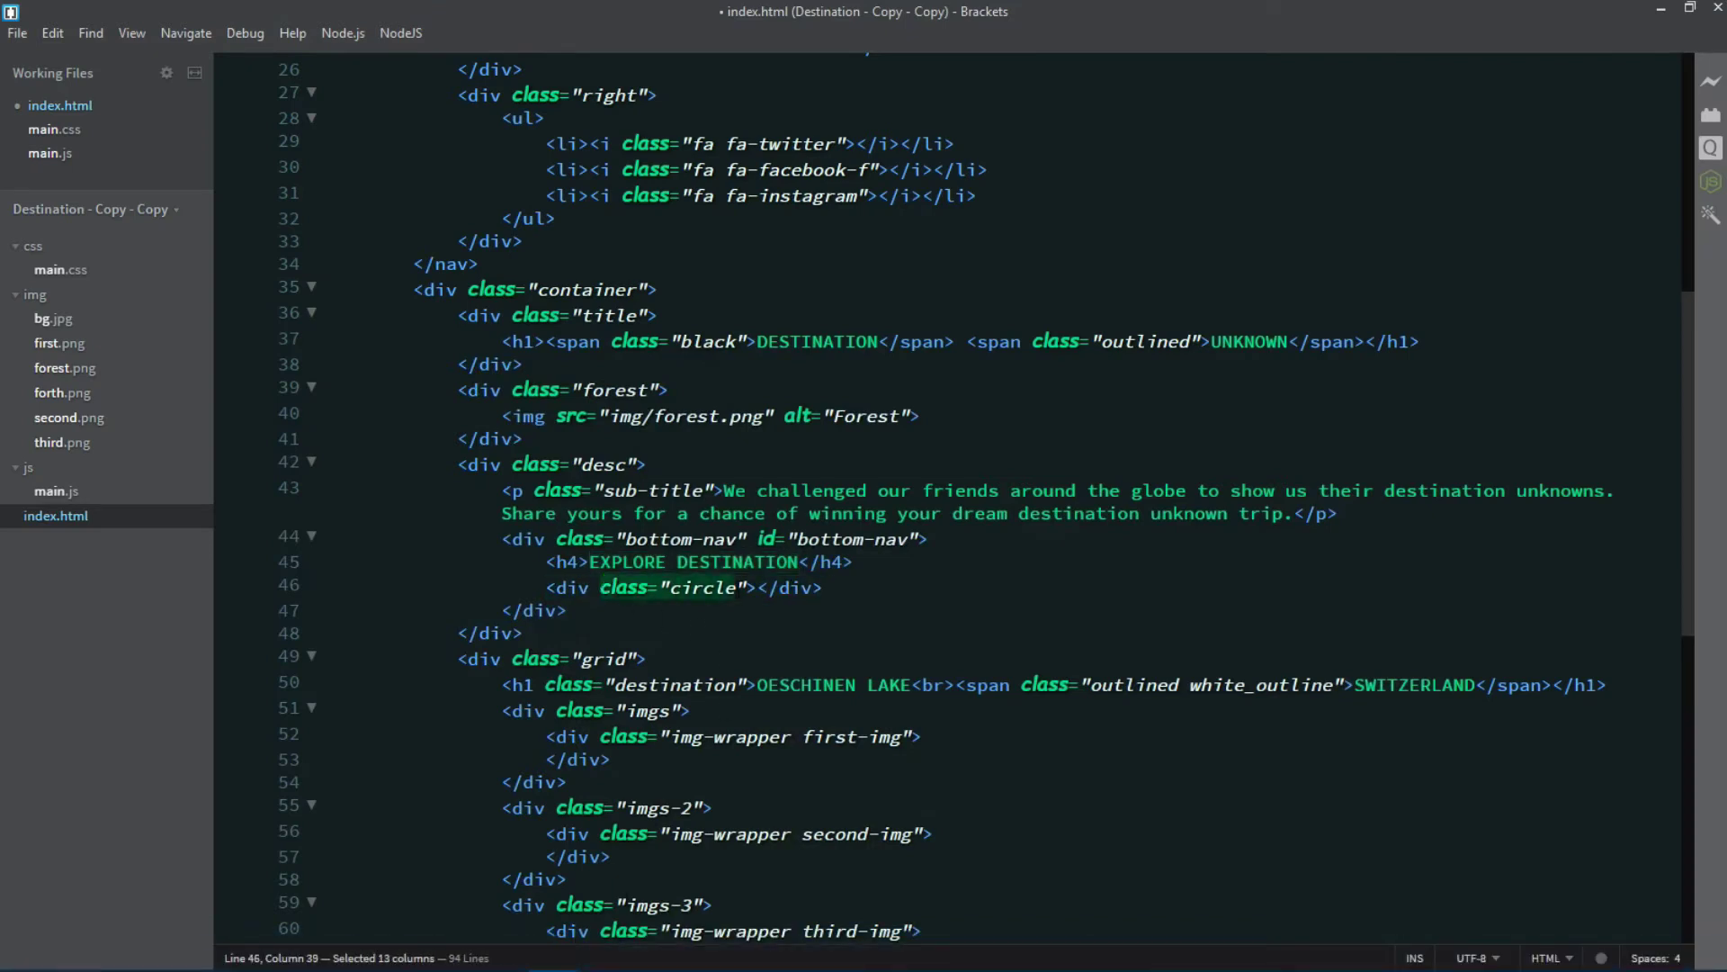
pyautogui.click(854, 586)
pyautogui.scroll(-3, 855, 587)
pyautogui.scroll(-1, 854, 587)
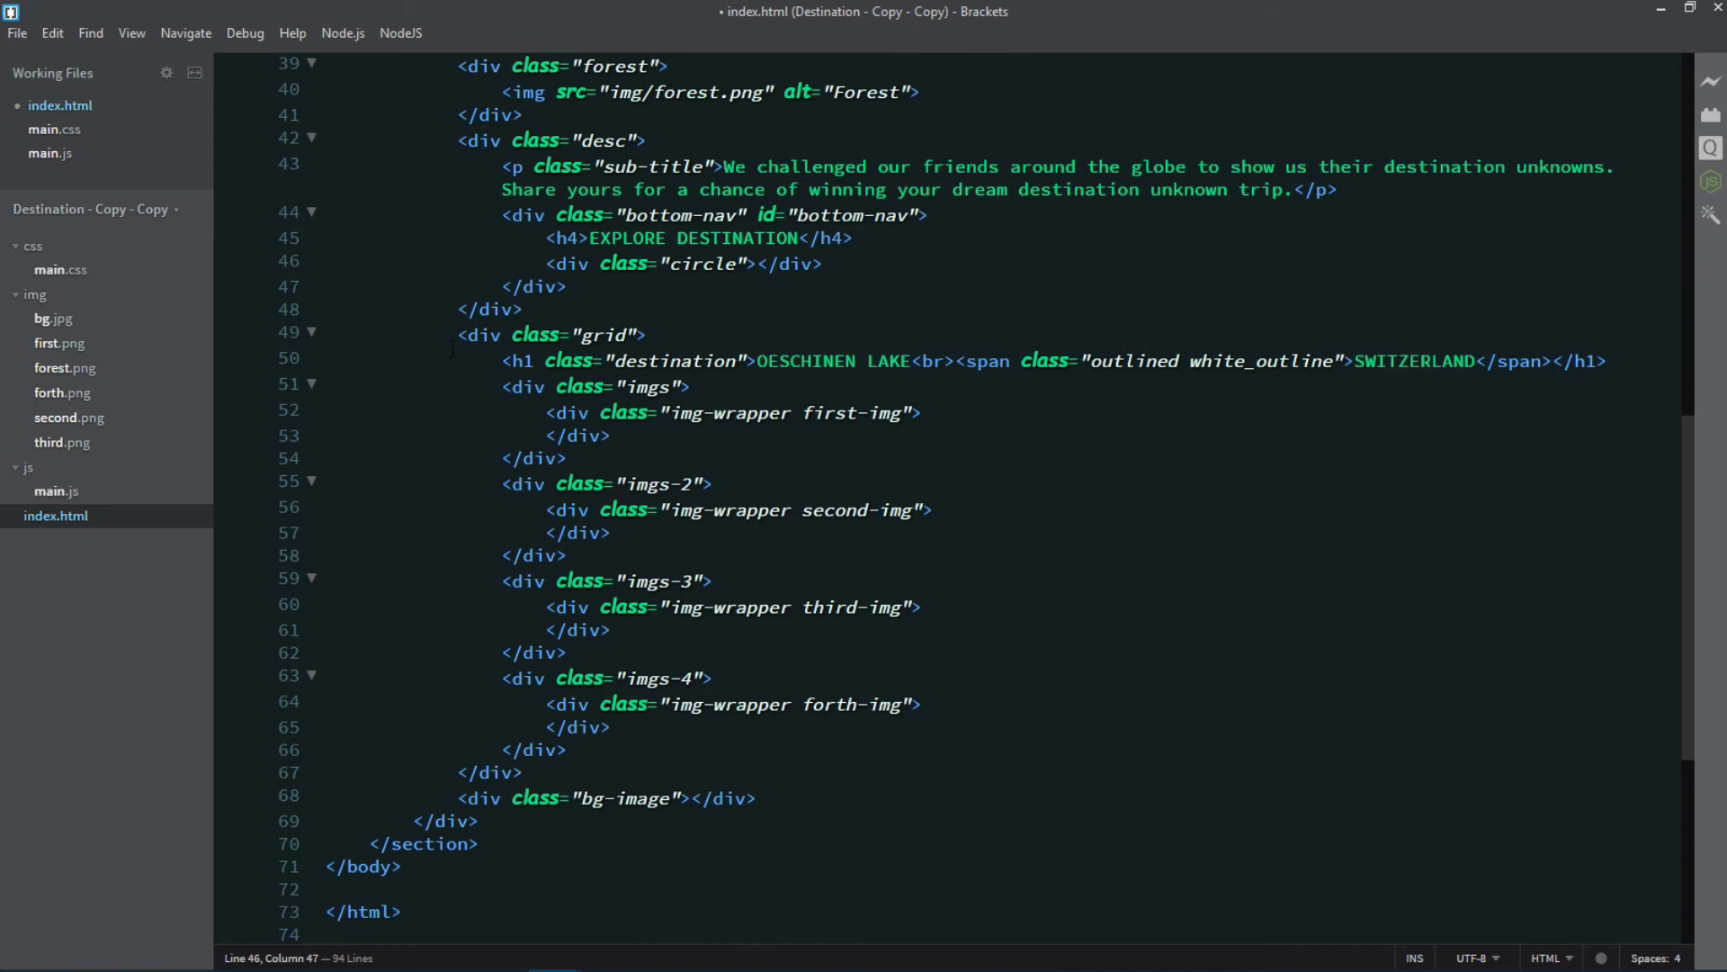
pyautogui.click(482, 335)
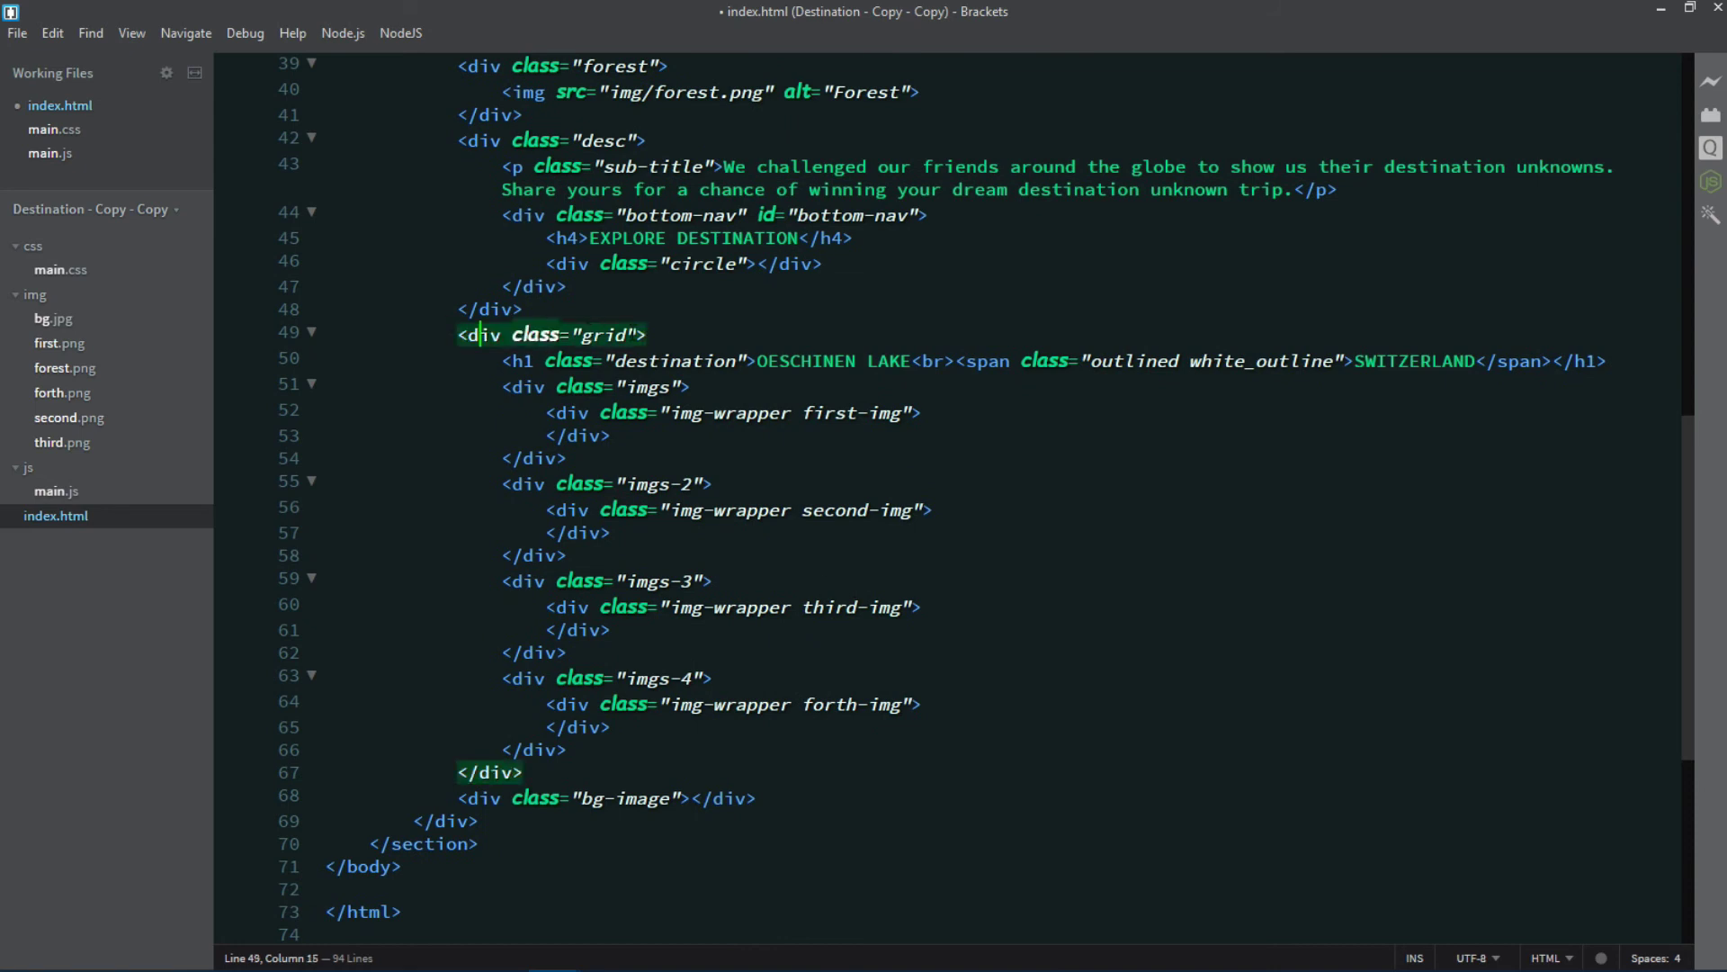
pyautogui.moveTo(615, 360); pyautogui.dragTo(736, 360)
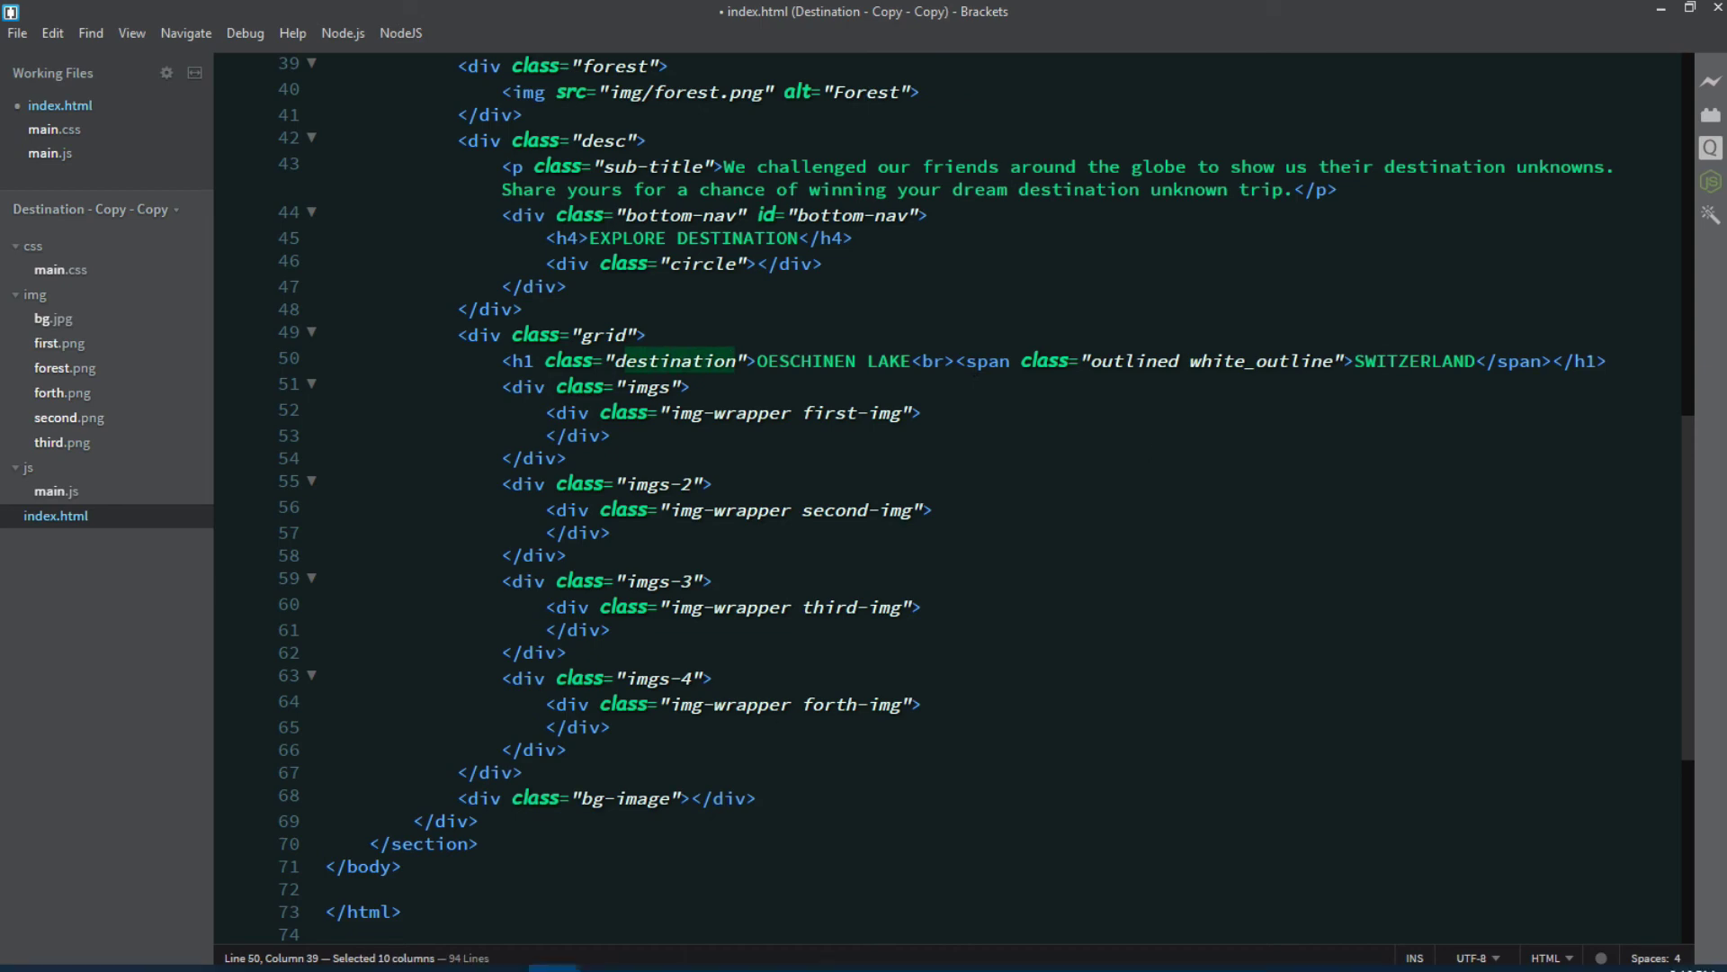
pyautogui.click(608, 949)
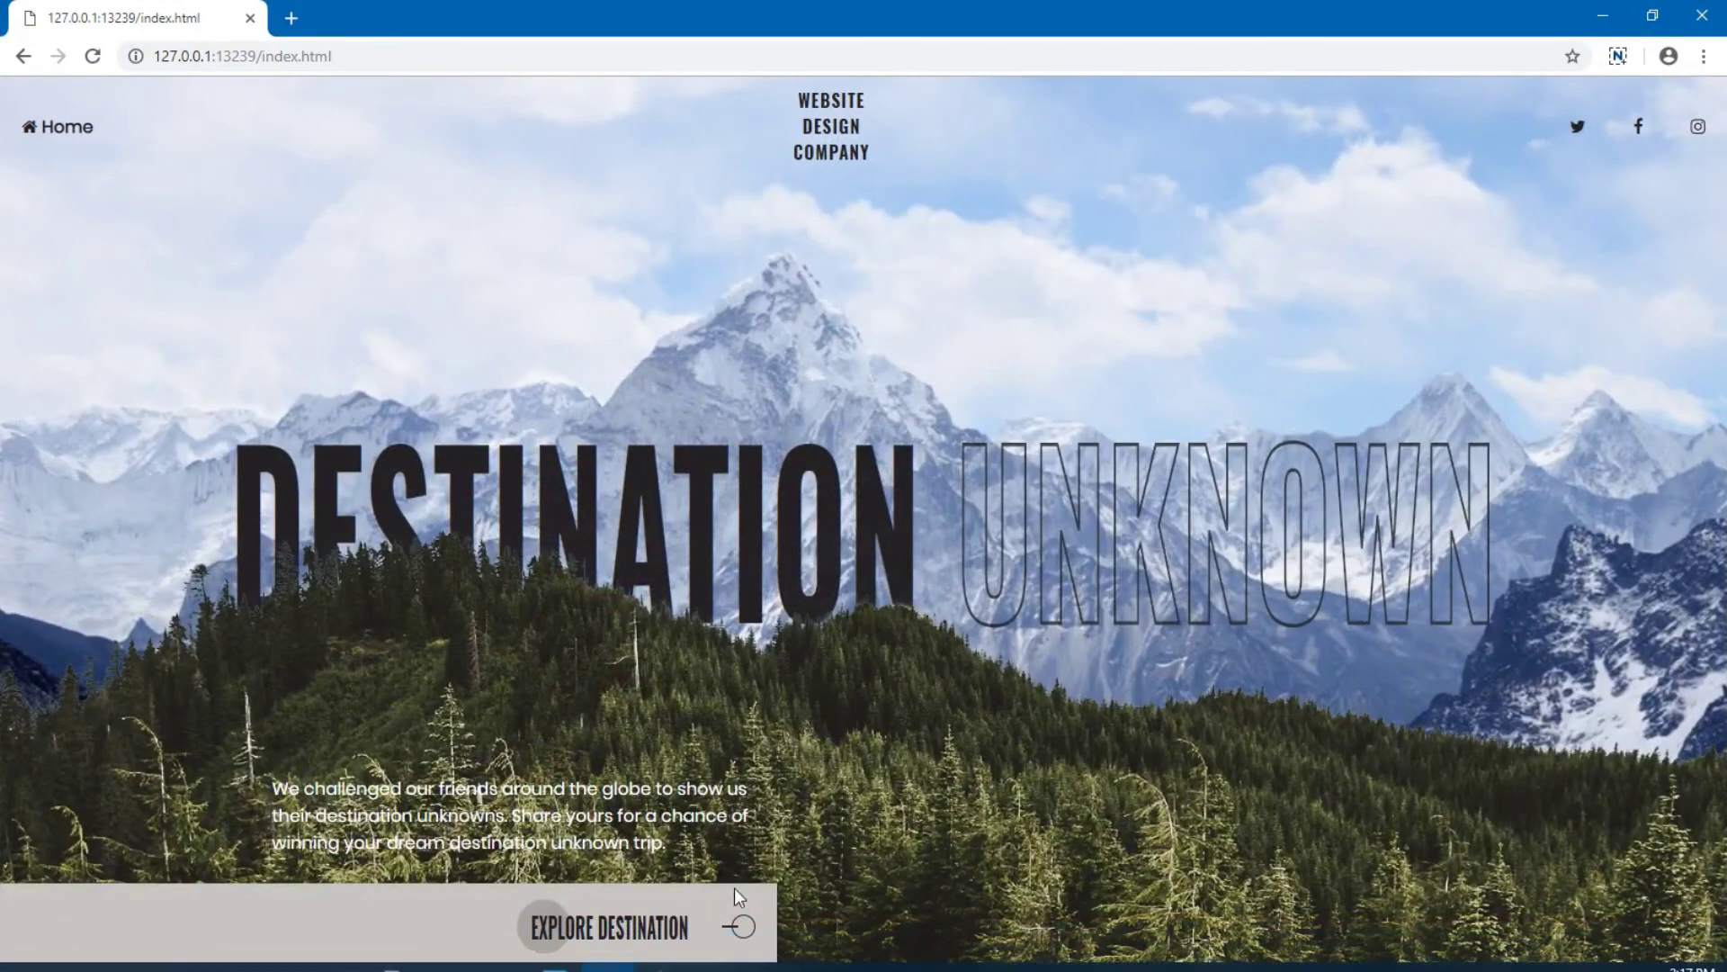
pyautogui.click(94, 57)
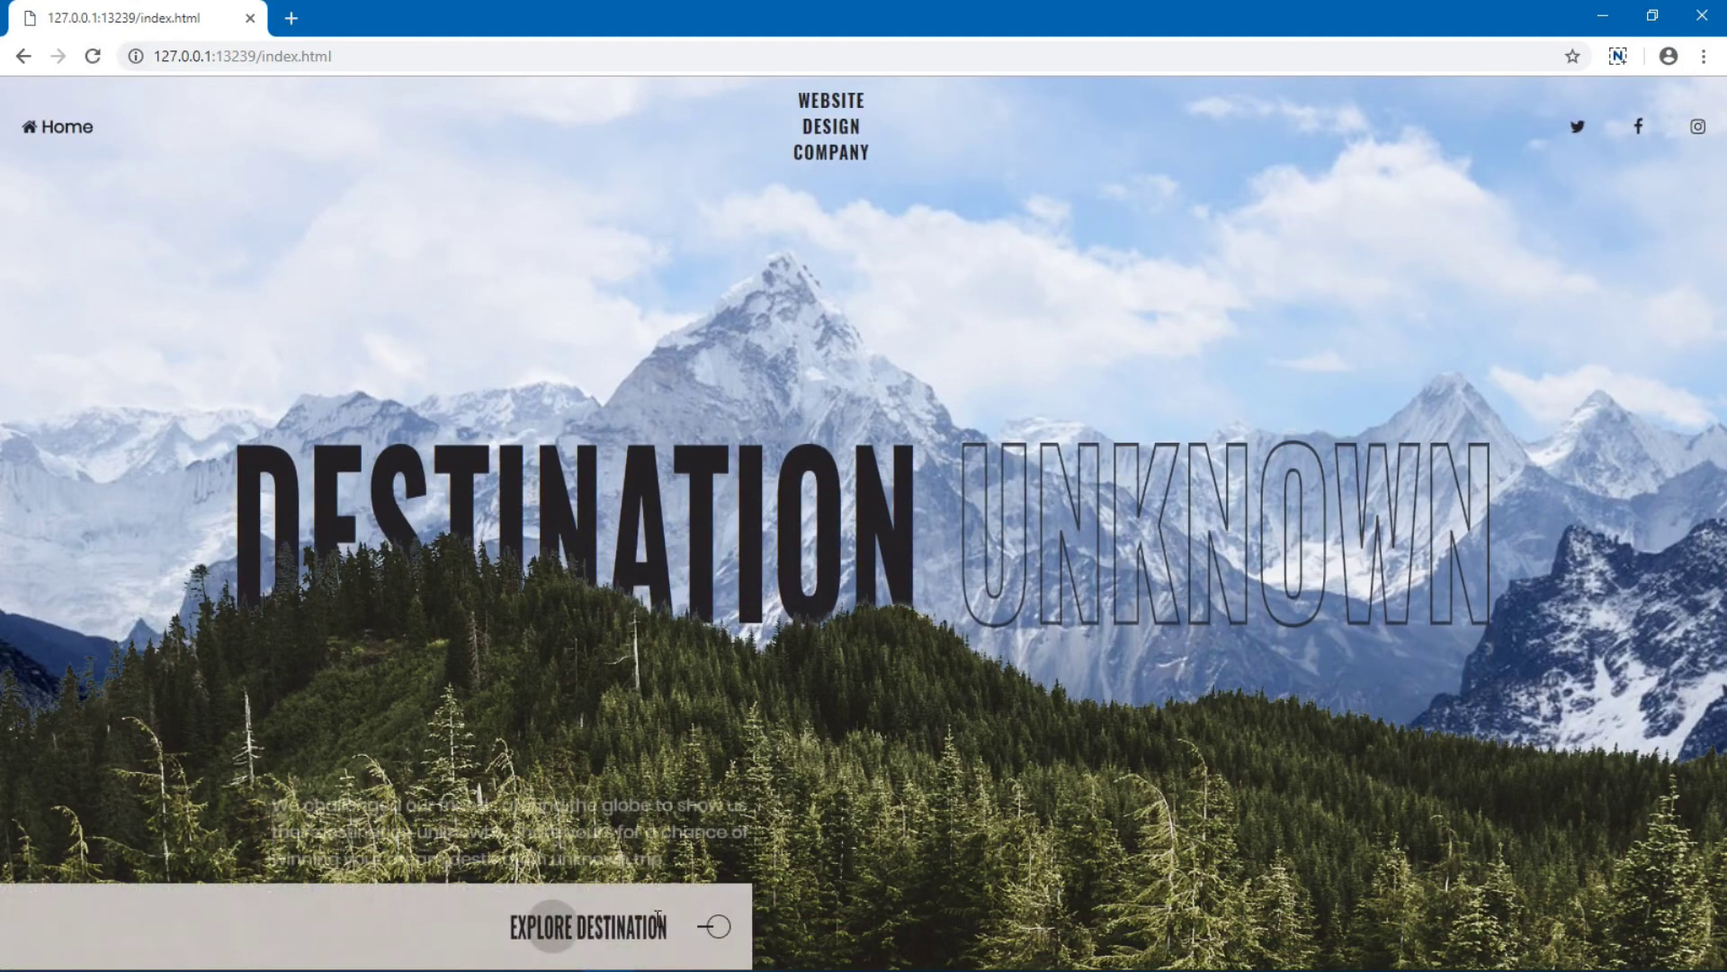
pyautogui.click(746, 924)
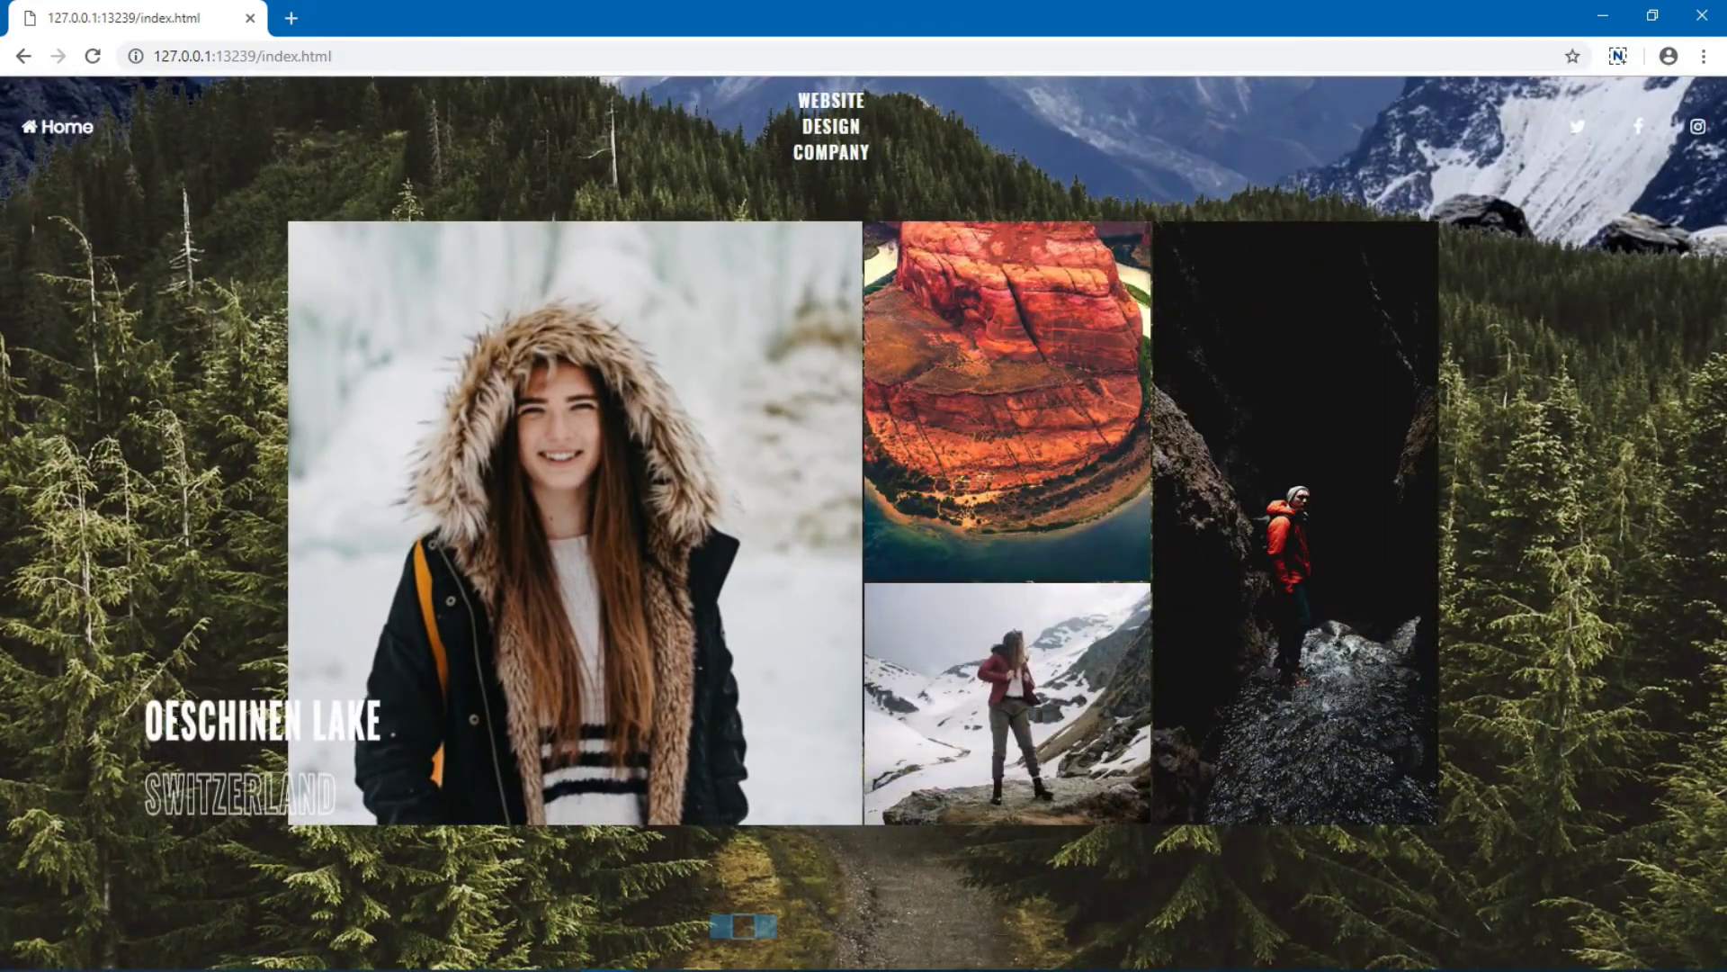
pyautogui.click(553, 948)
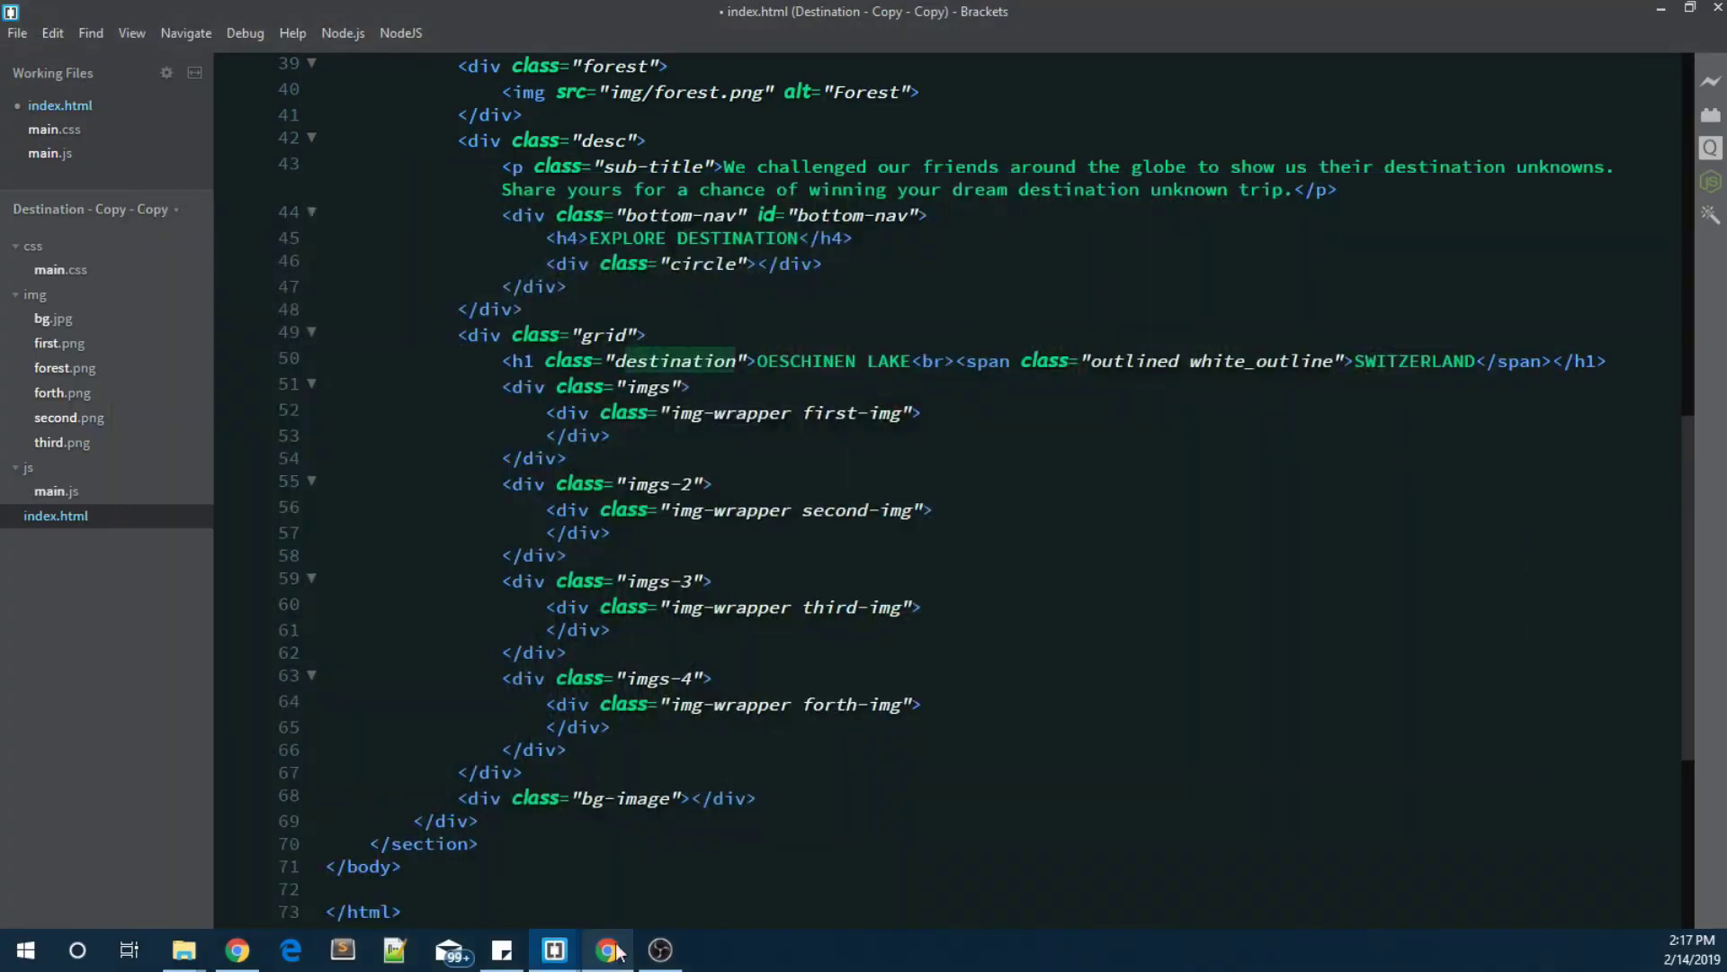
pyautogui.moveTo(789, 361)
pyautogui.mouseDown()
pyautogui.moveTo(1283, 365)
pyautogui.moveTo(1406, 348)
pyautogui.mouseUp()
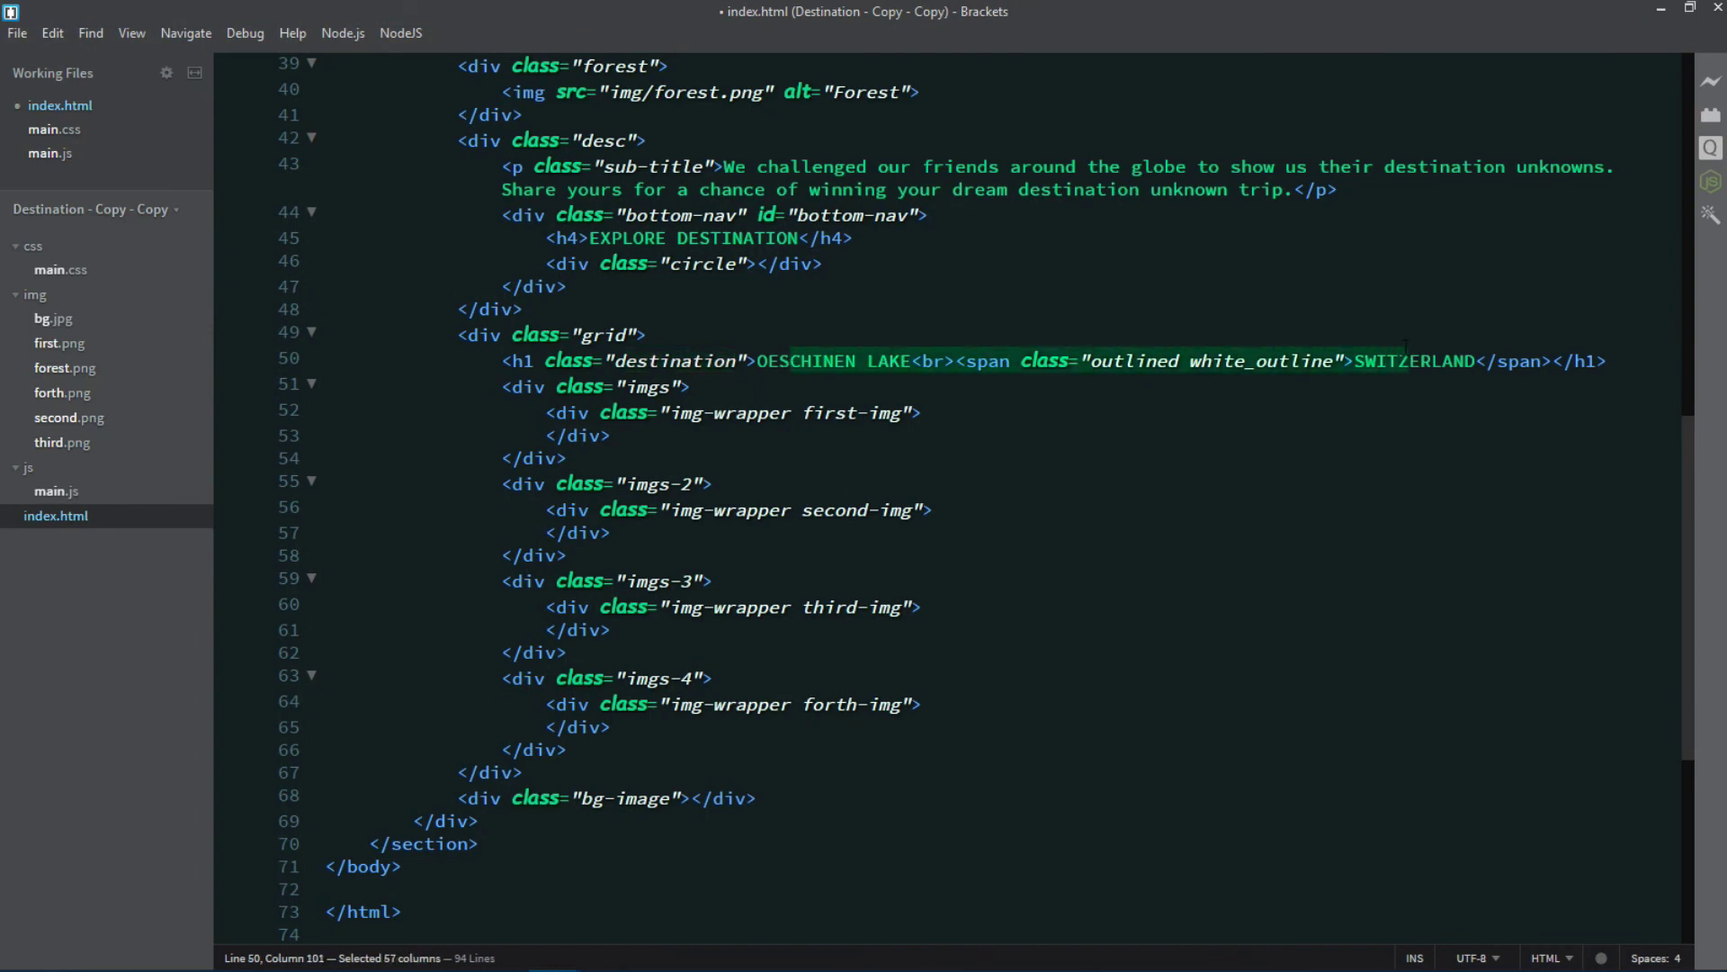
pyautogui.doubleClick(648, 386)
pyautogui.moveTo(627, 483); pyautogui.dragTo(682, 484)
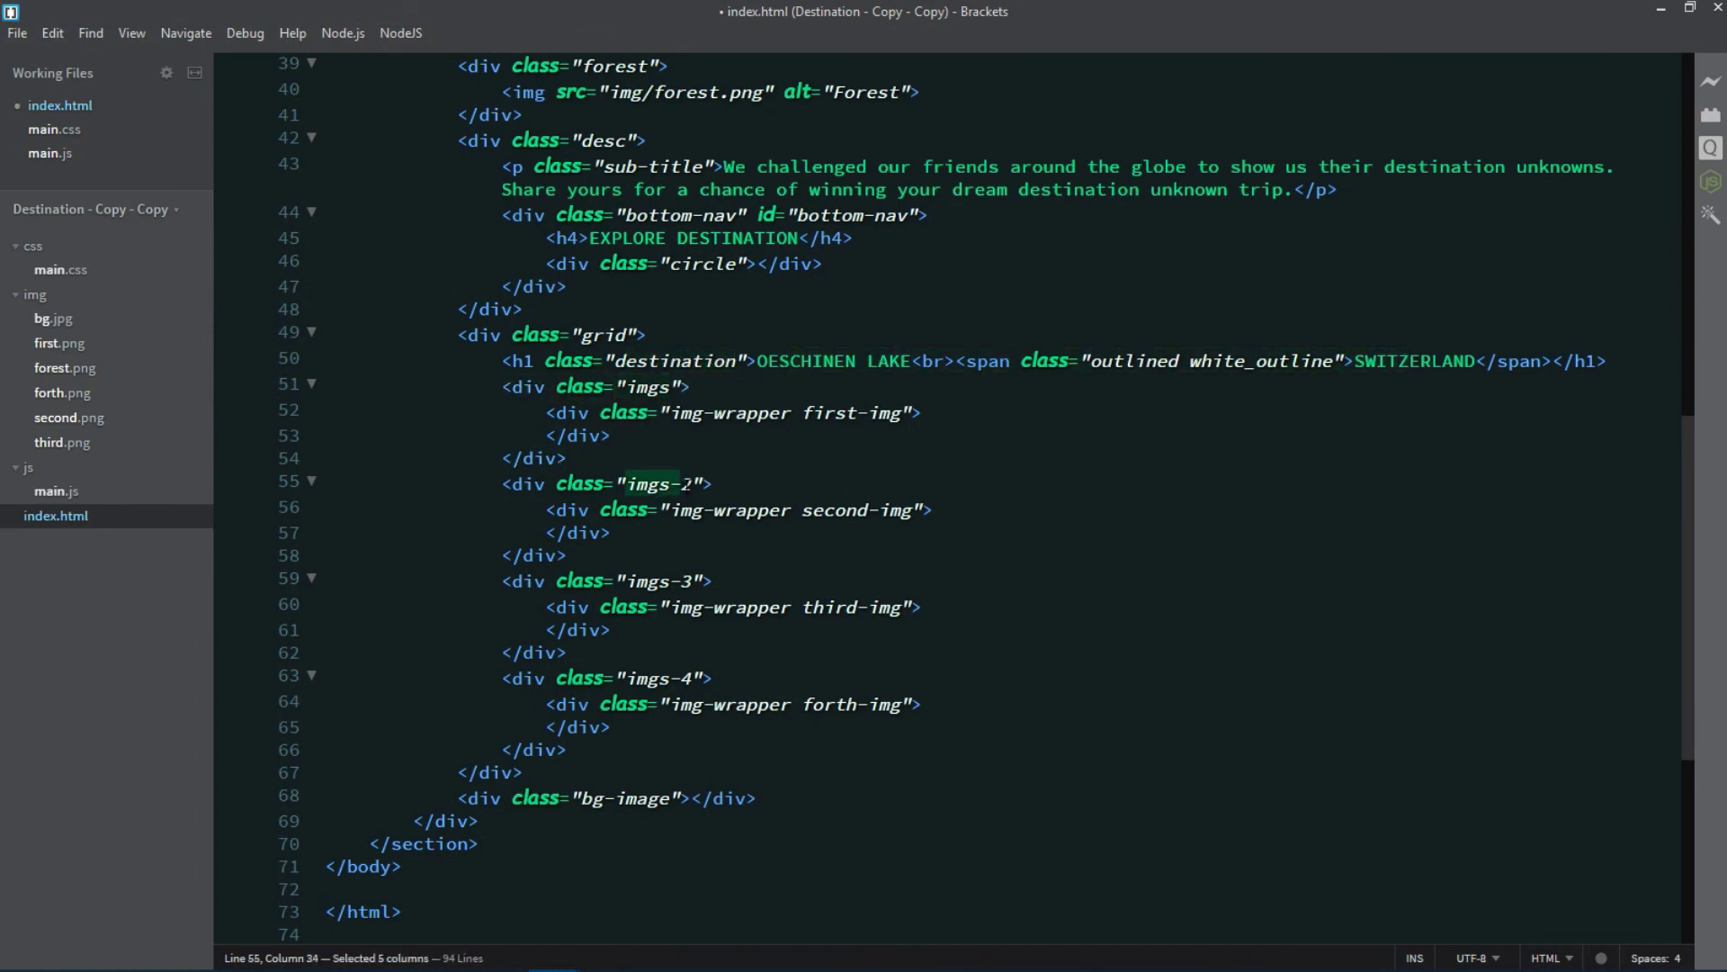
pyautogui.moveTo(628, 581); pyautogui.dragTo(702, 582)
pyautogui.moveTo(616, 678); pyautogui.dragTo(703, 678)
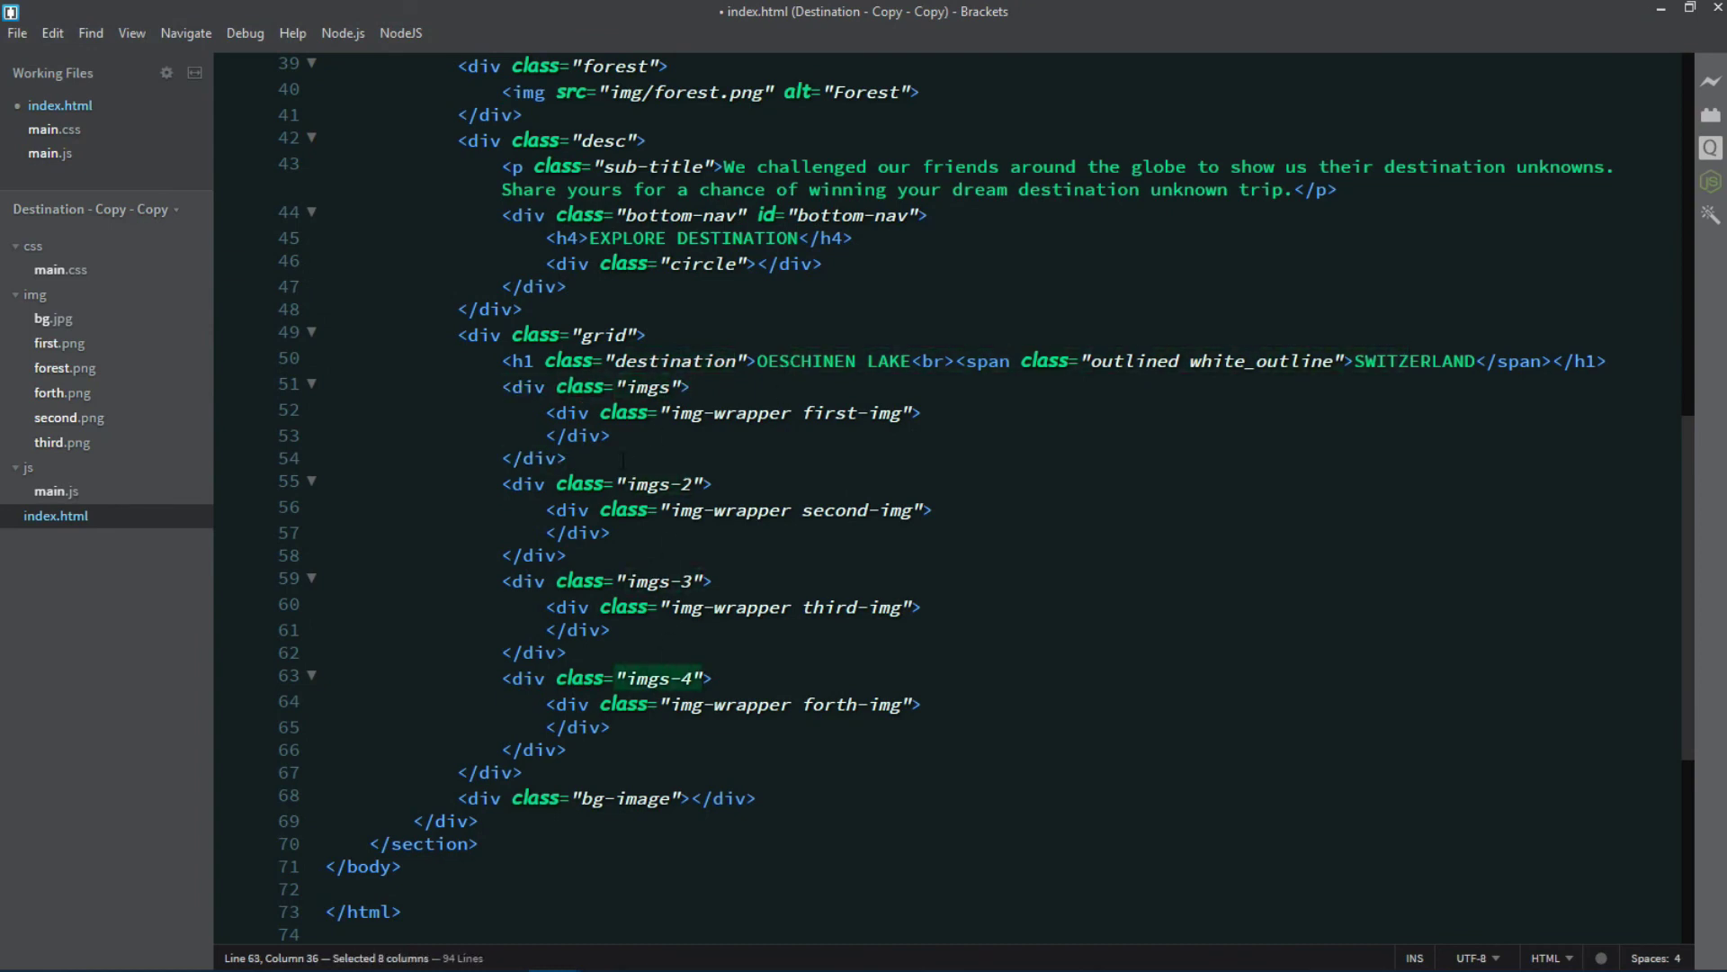
pyautogui.moveTo(672, 413); pyautogui.dragTo(864, 413)
pyautogui.moveTo(803, 511); pyautogui.dragTo(877, 511)
pyautogui.moveTo(813, 608); pyautogui.dragTo(857, 607)
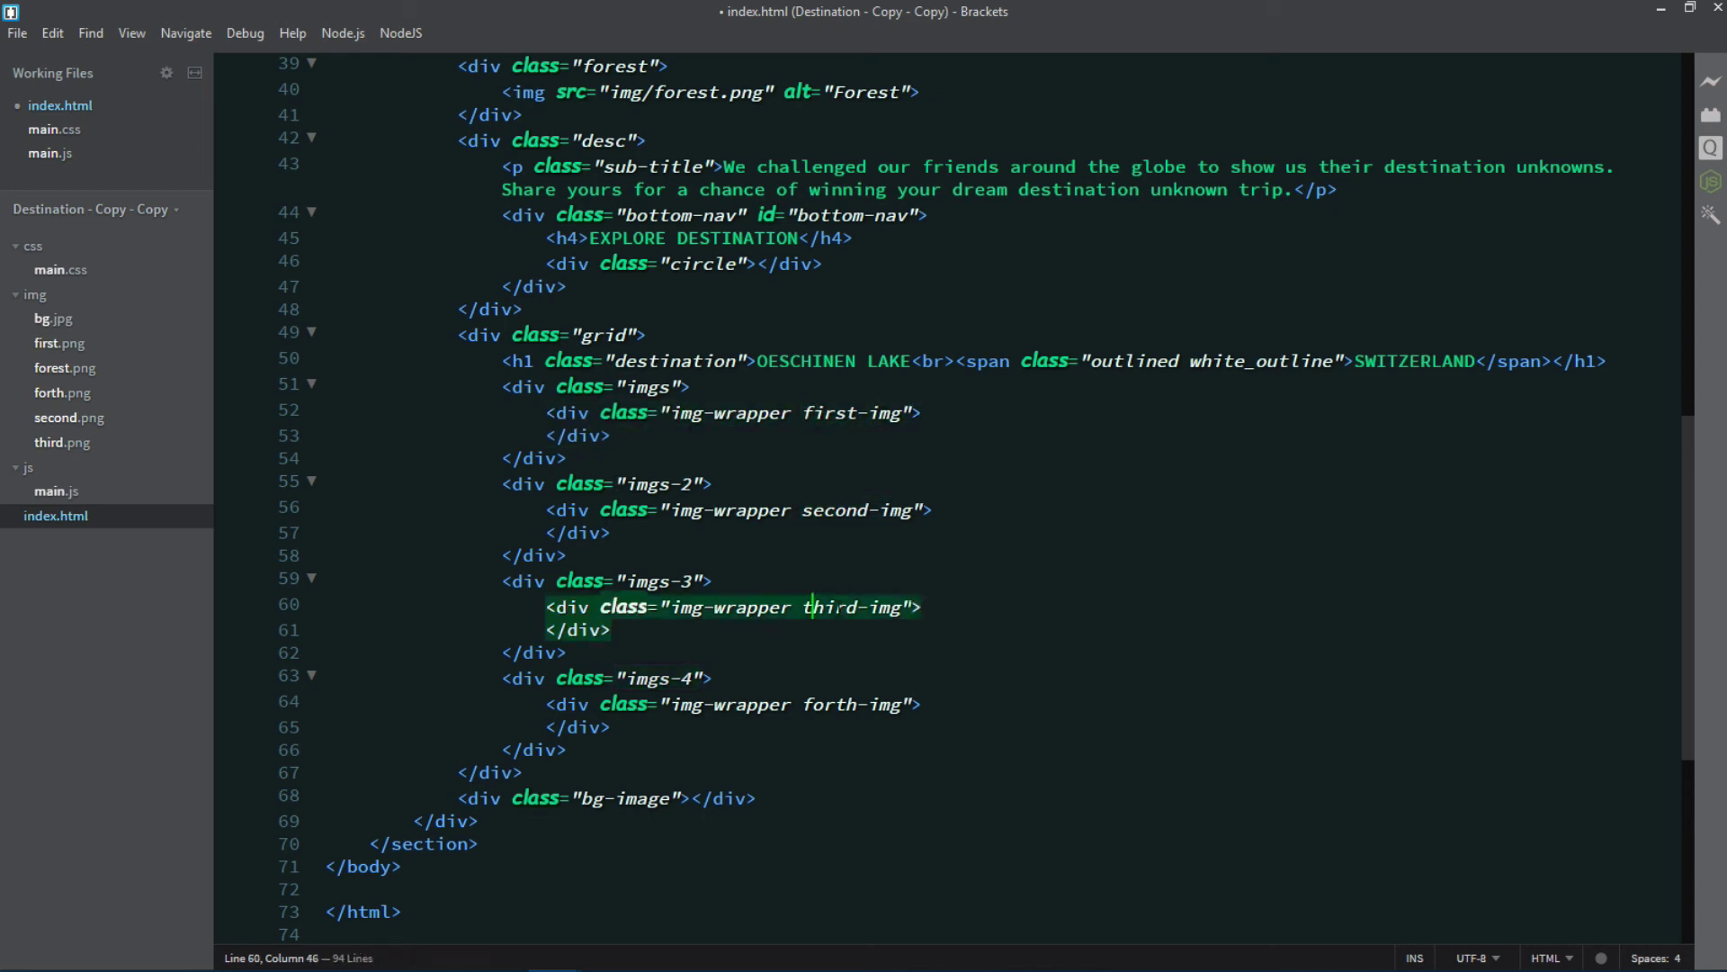
pyautogui.moveTo(803, 706); pyautogui.dragTo(902, 705)
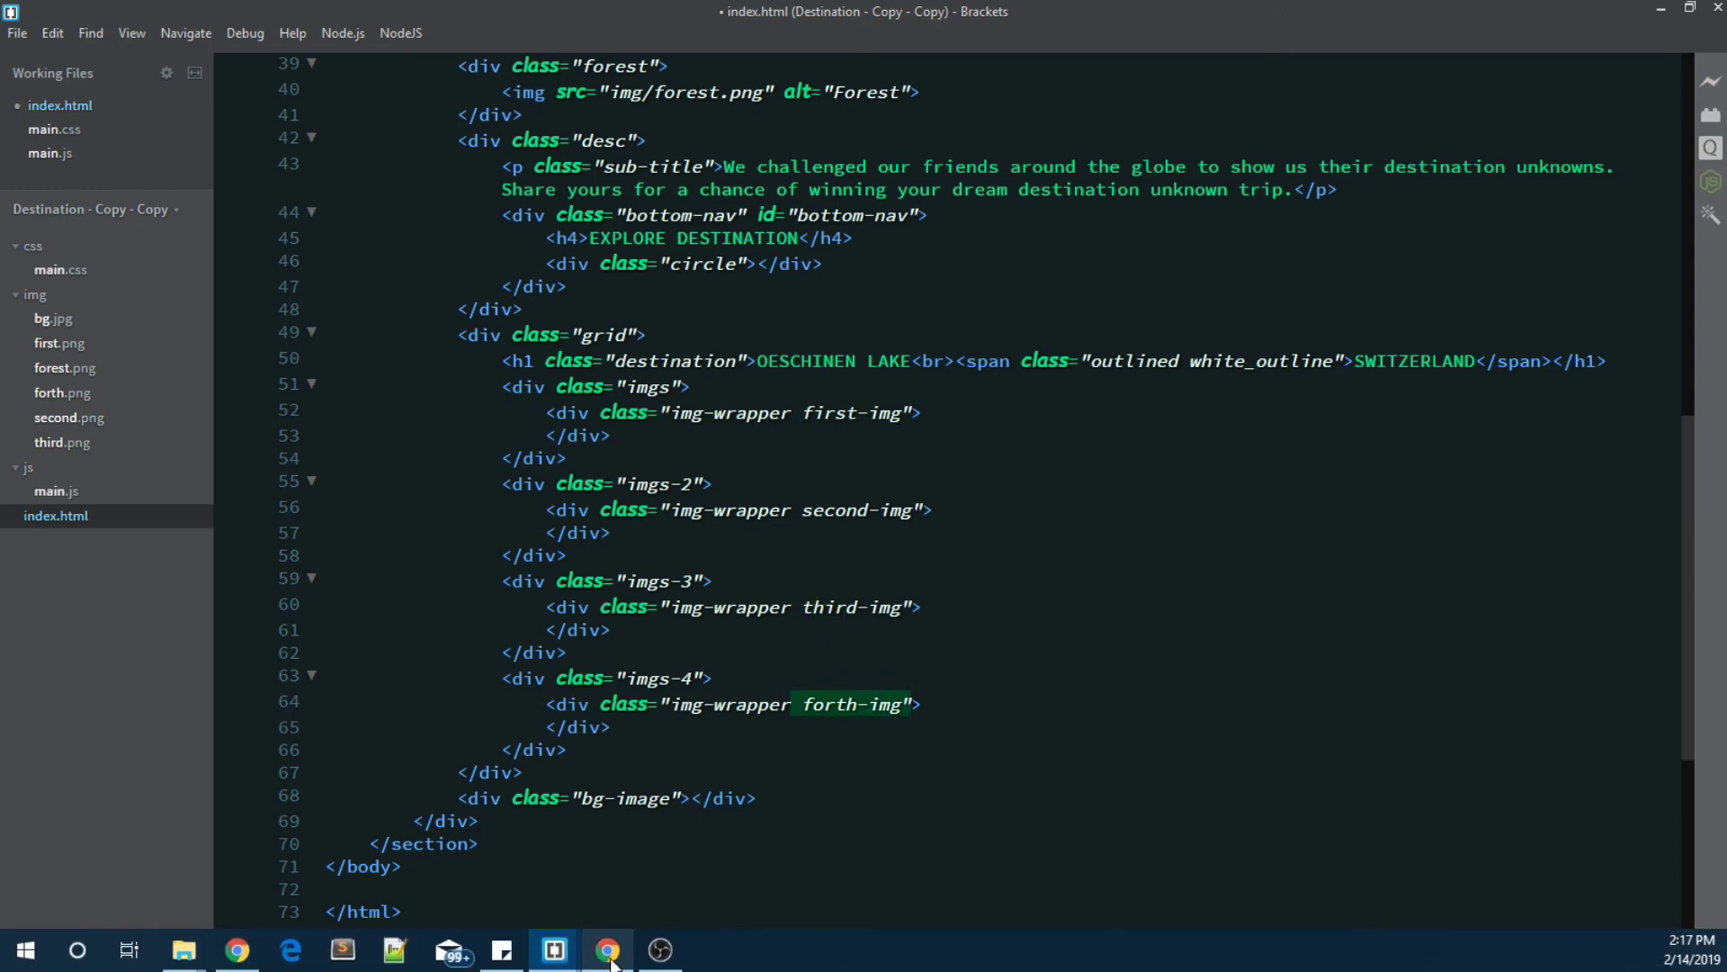
pyautogui.click(608, 950)
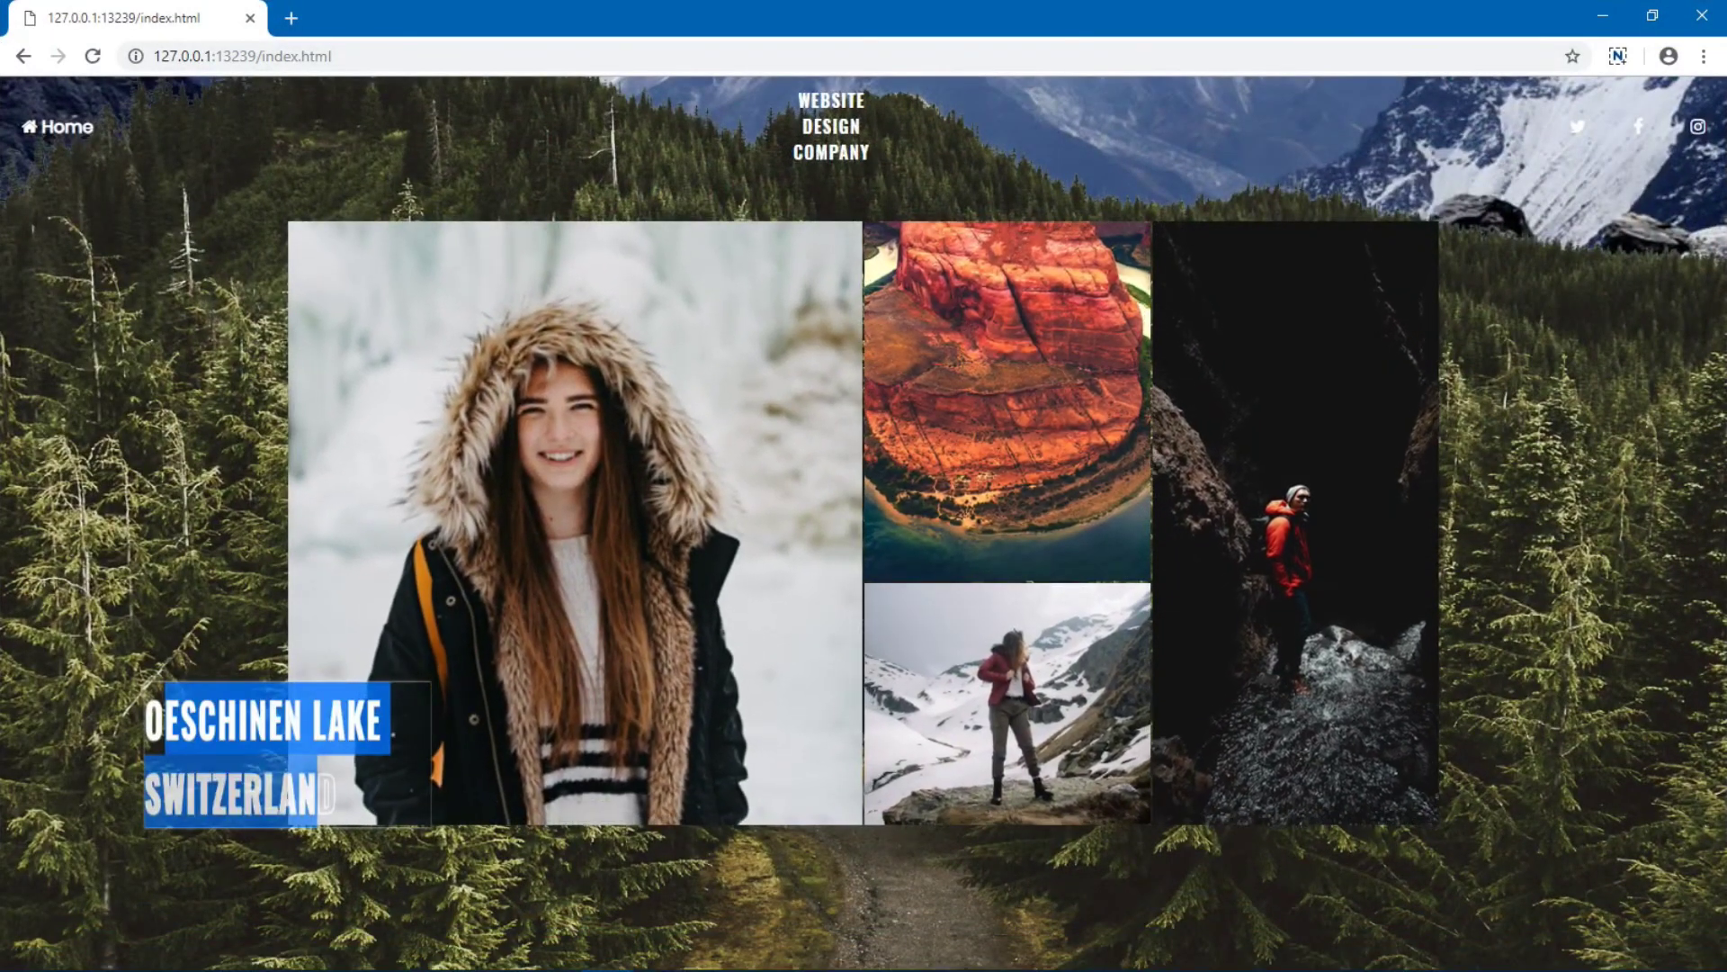
pyautogui.click(607, 951)
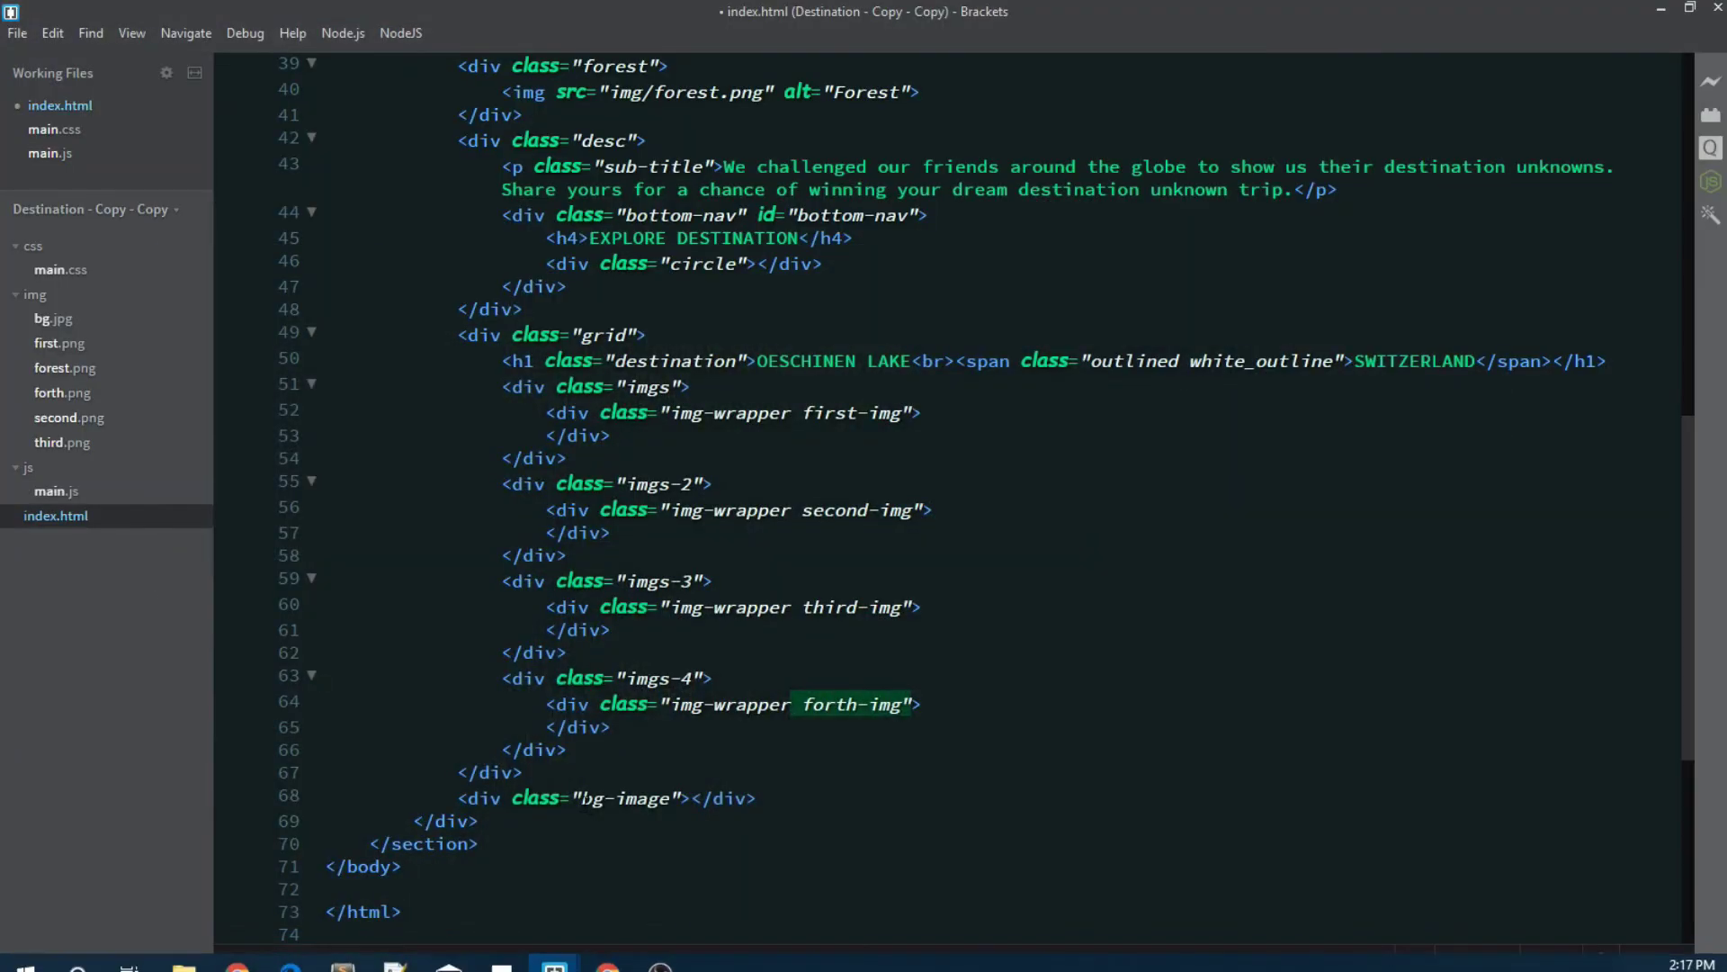
pyautogui.click(579, 798)
# Step: Select the bg-image class, recheck the page in Chrome, then open the empty css/main.css
pyautogui.moveTo(578, 797); pyautogui.dragTo(671, 798)
pyautogui.hotkey('alt', 'Tab')
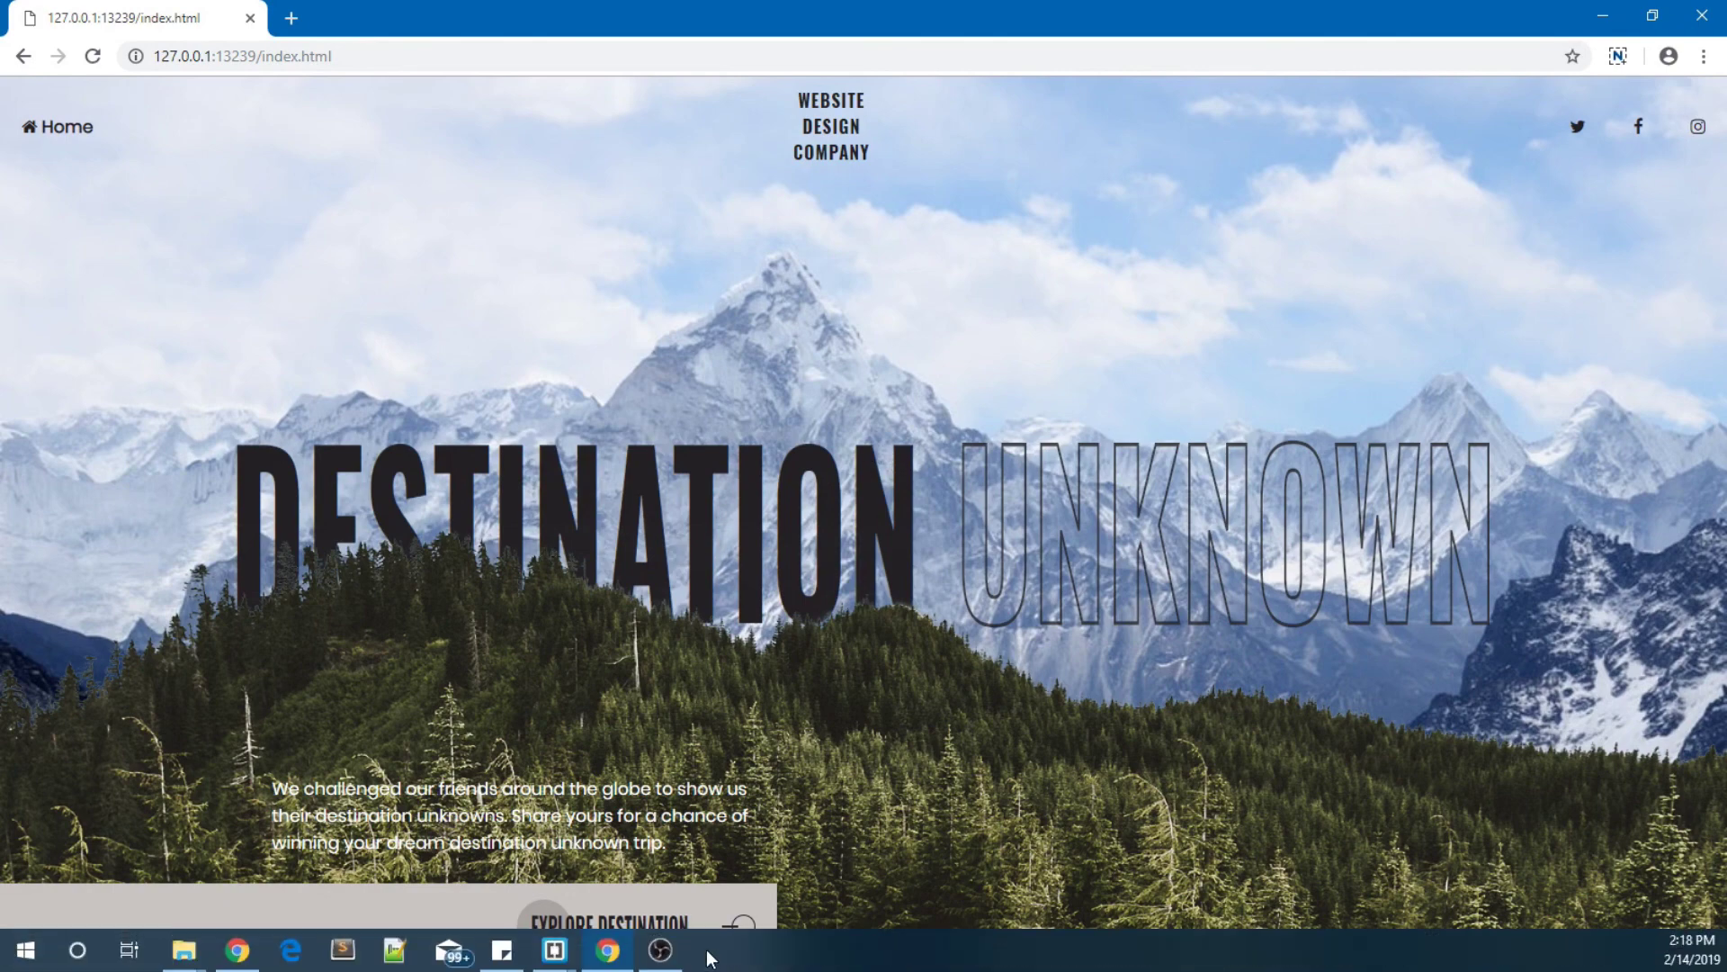
pyautogui.click(619, 952)
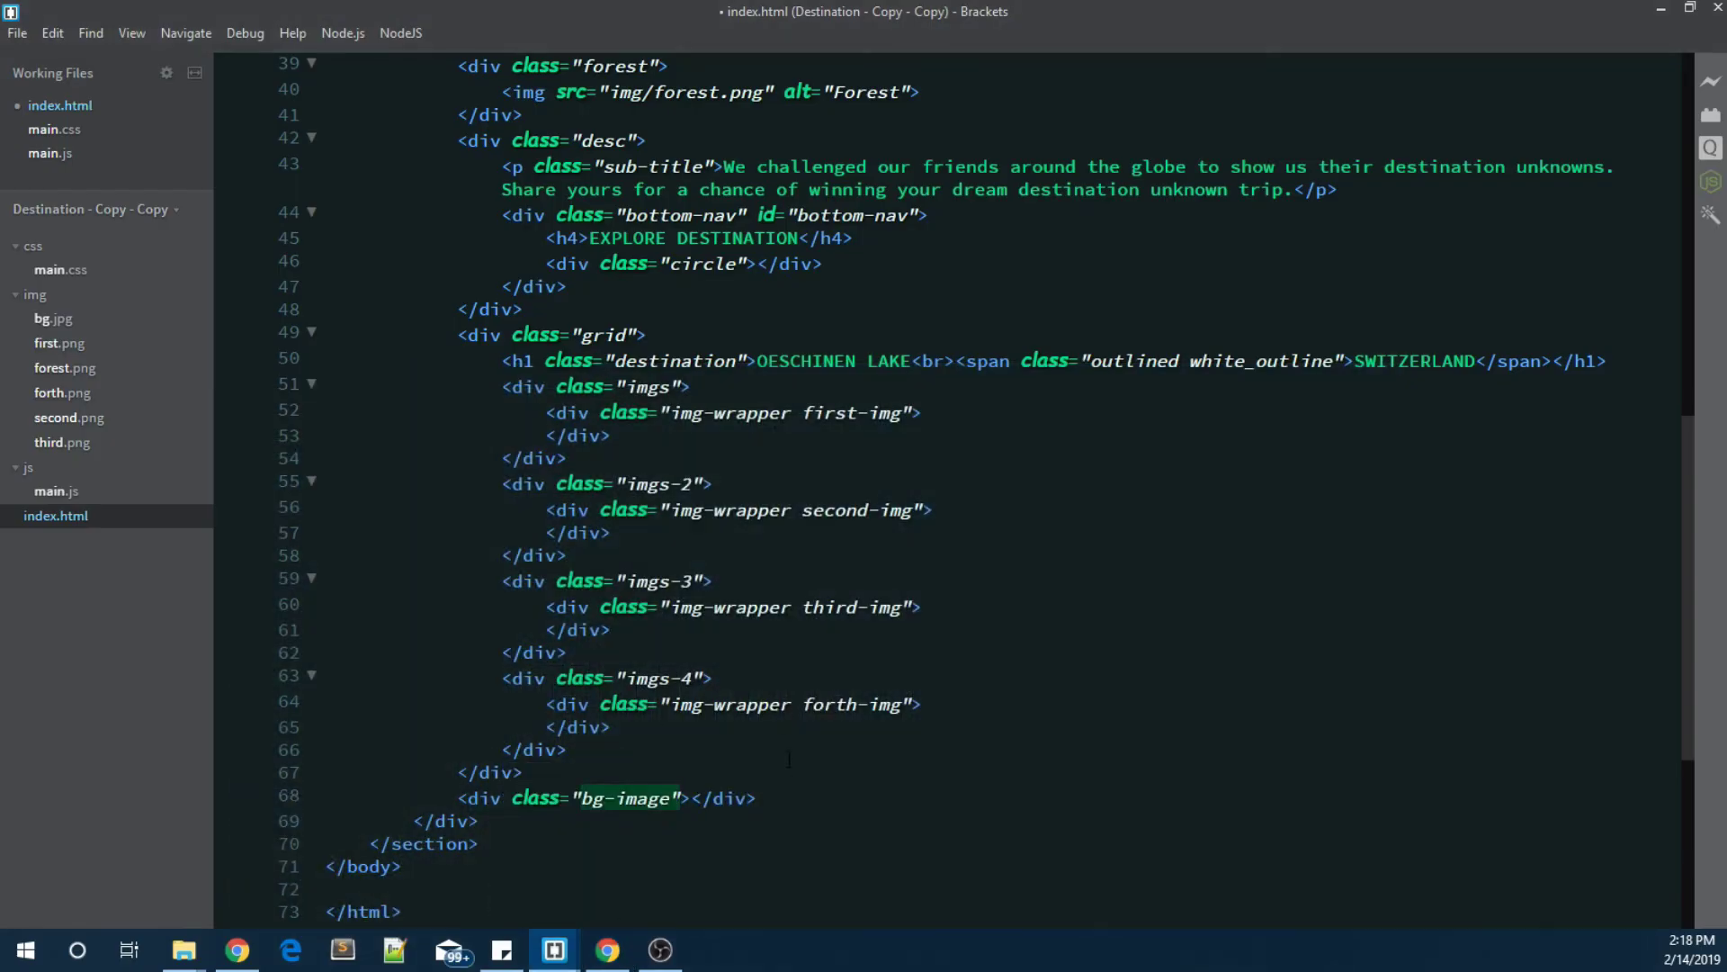
pyautogui.click(59, 274)
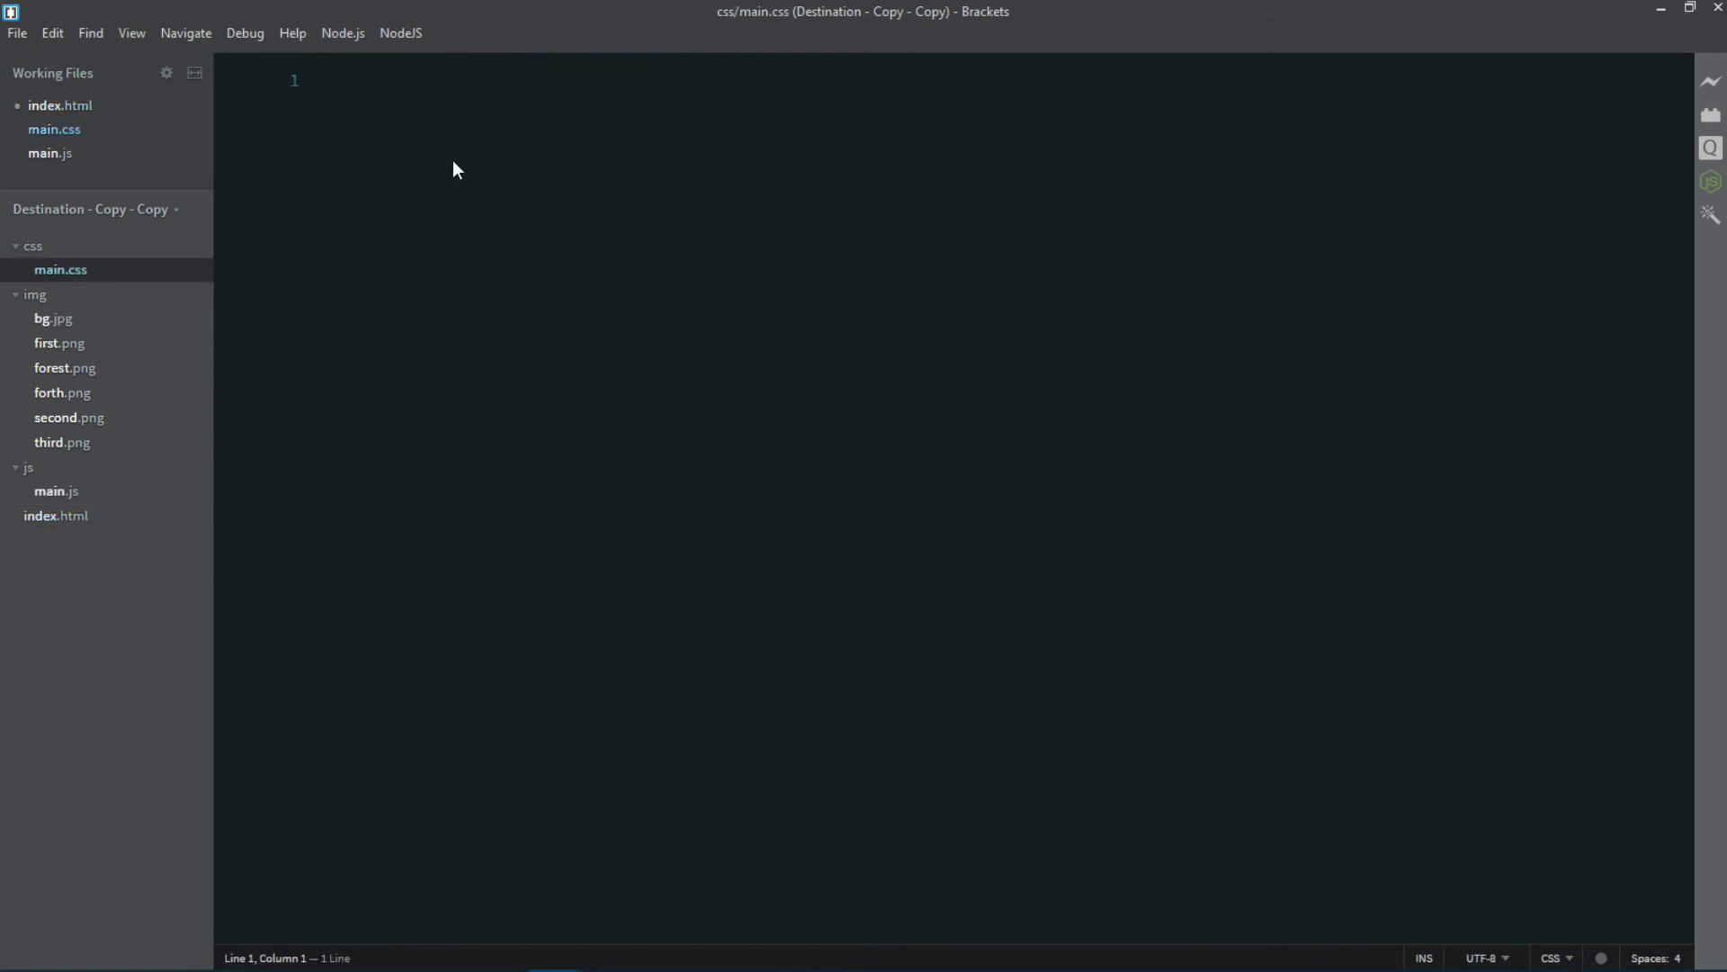